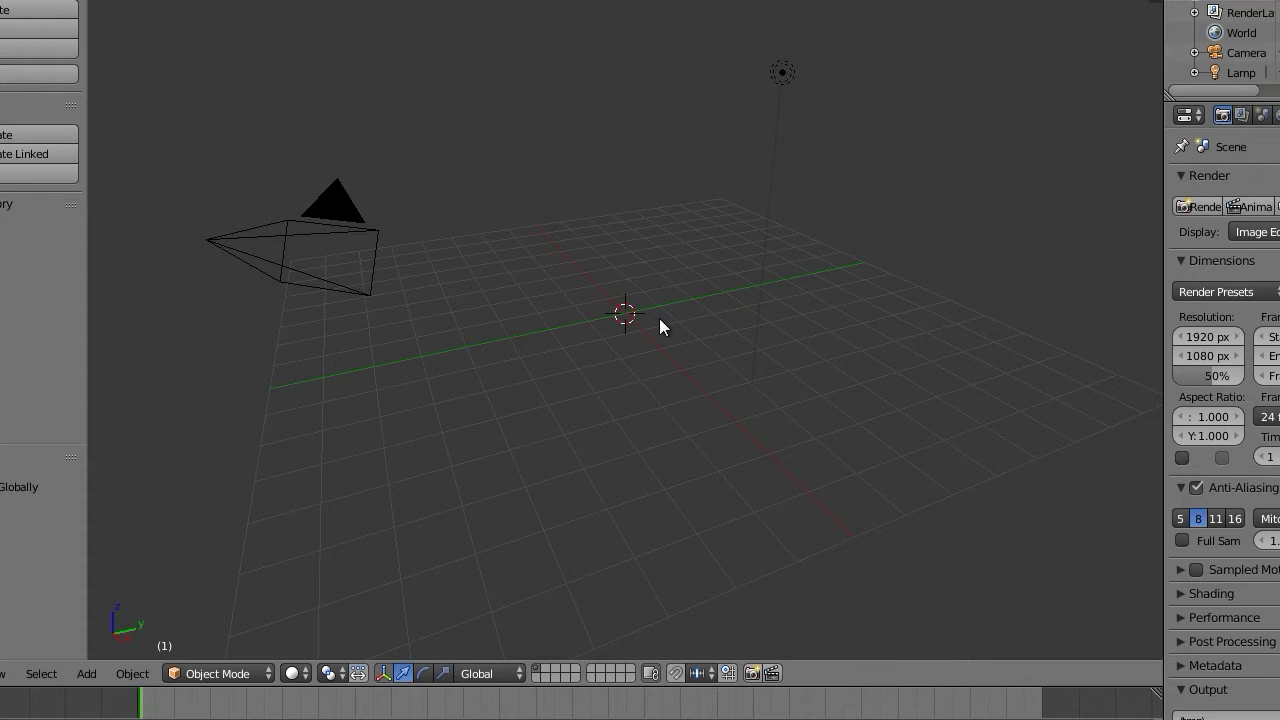
Open the blender.org website in the web browser and go to its download page
mouse_move(660, 320)
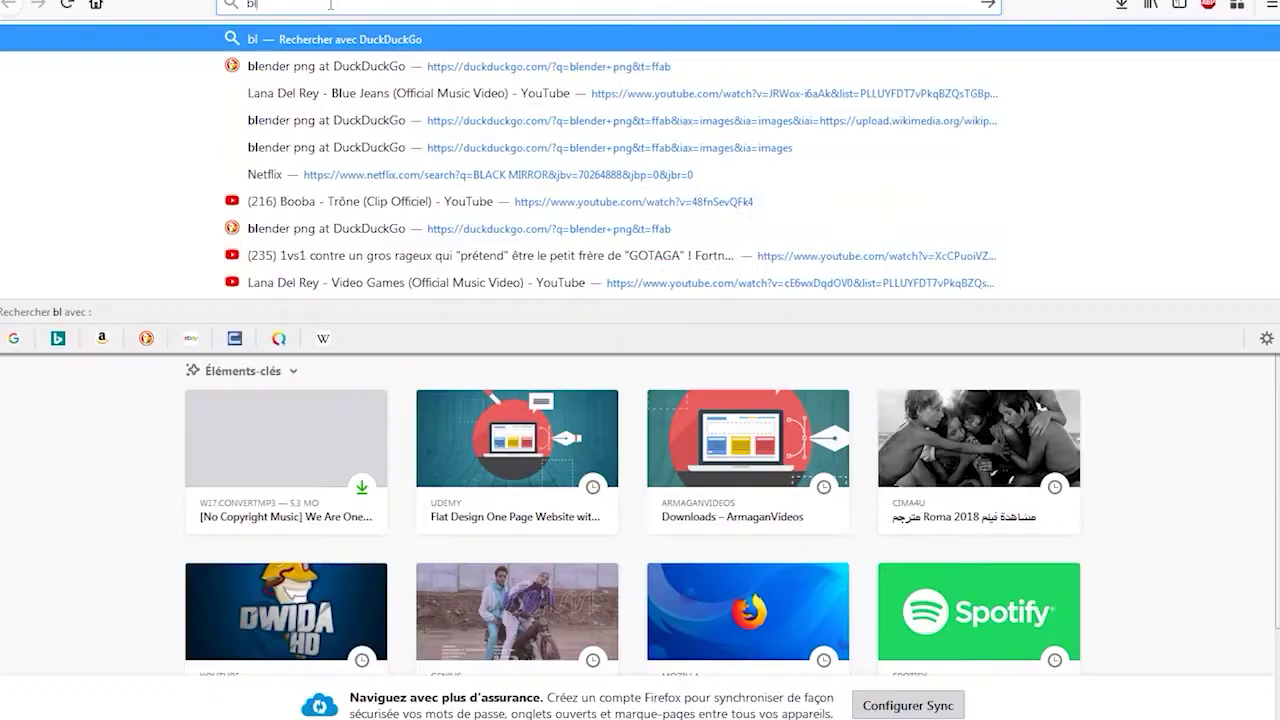
text(ender.org)
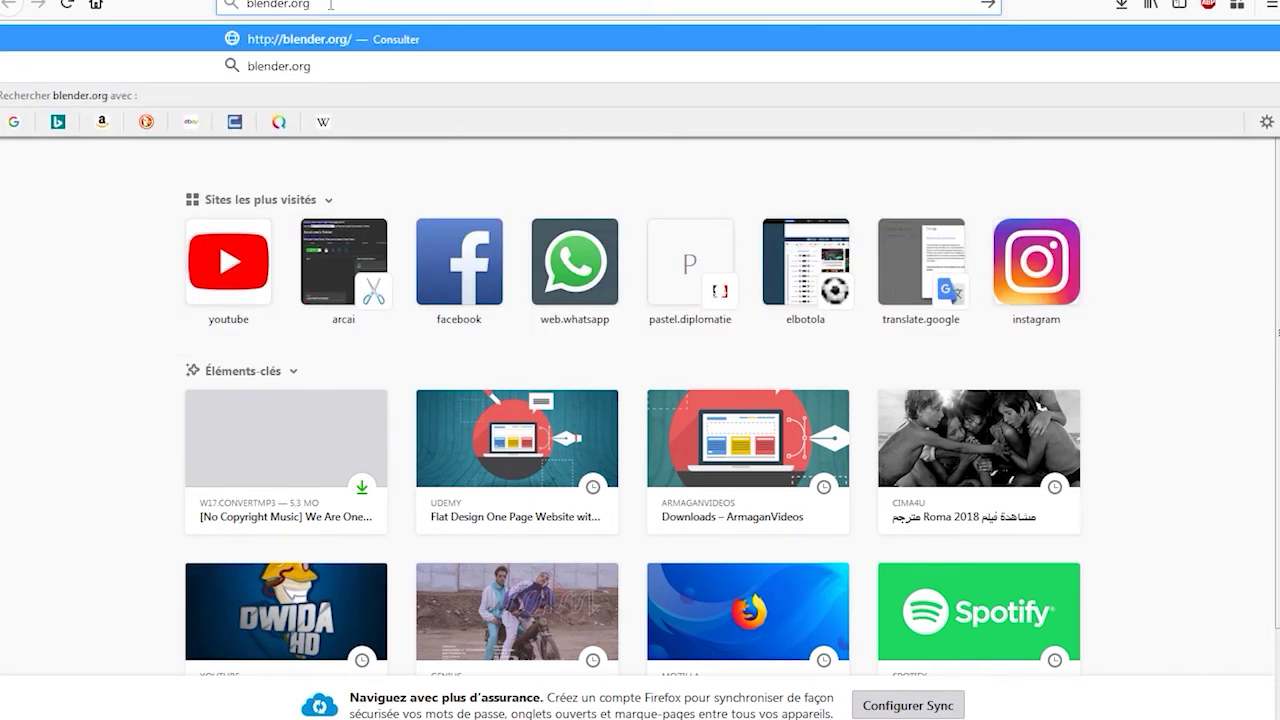
key(Return)
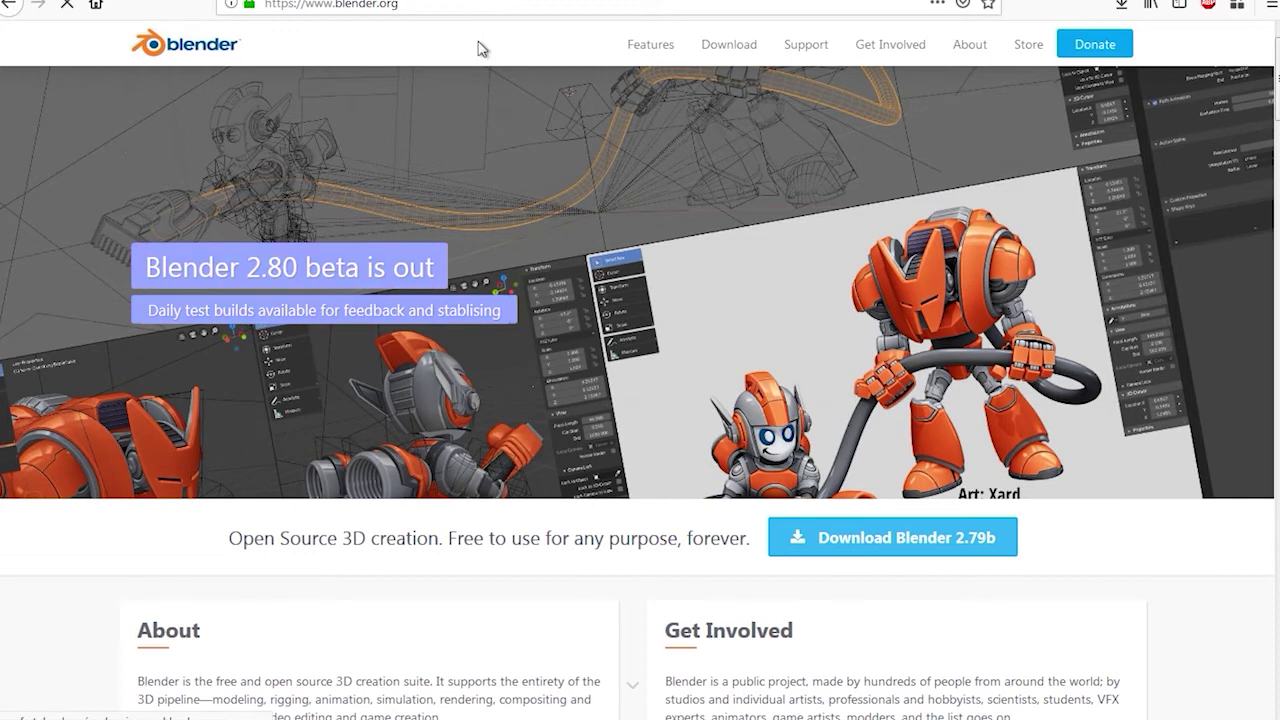
click(739, 58)
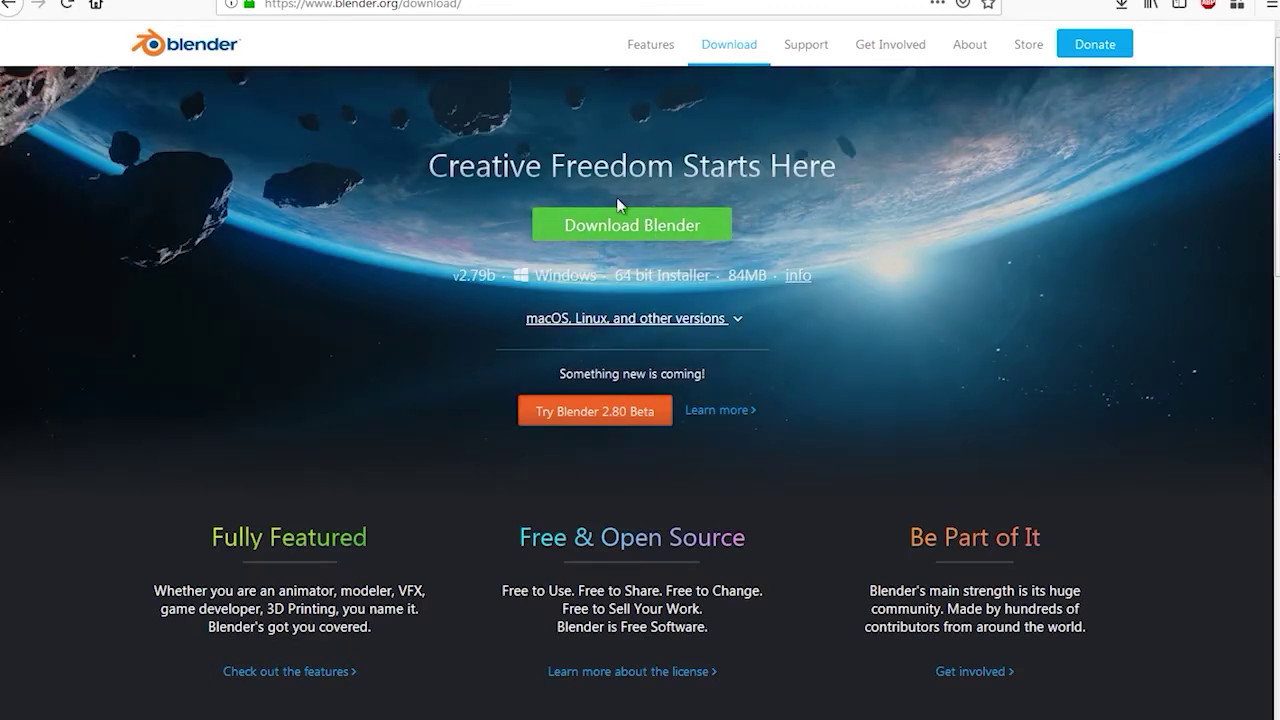
Download the Blender 2.79b Windows 64-bit installer and save the file blender-2.79b-windows64.msi
click(660, 228)
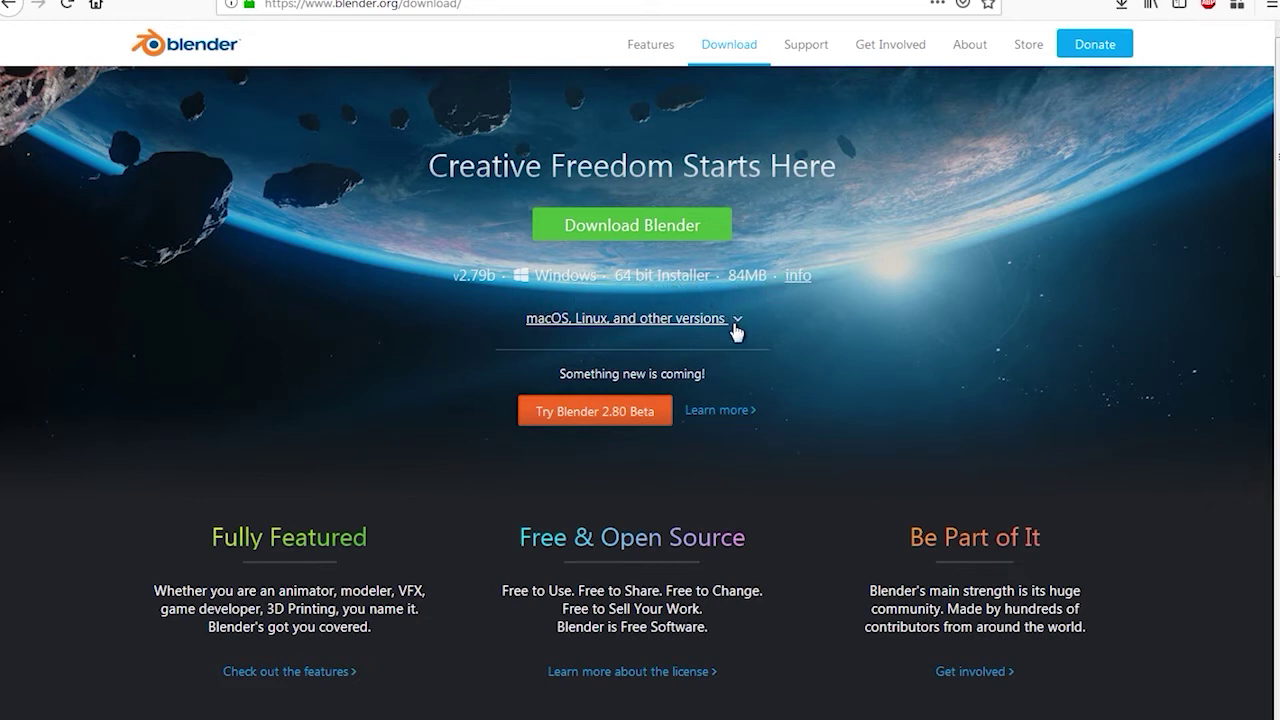
click(636, 240)
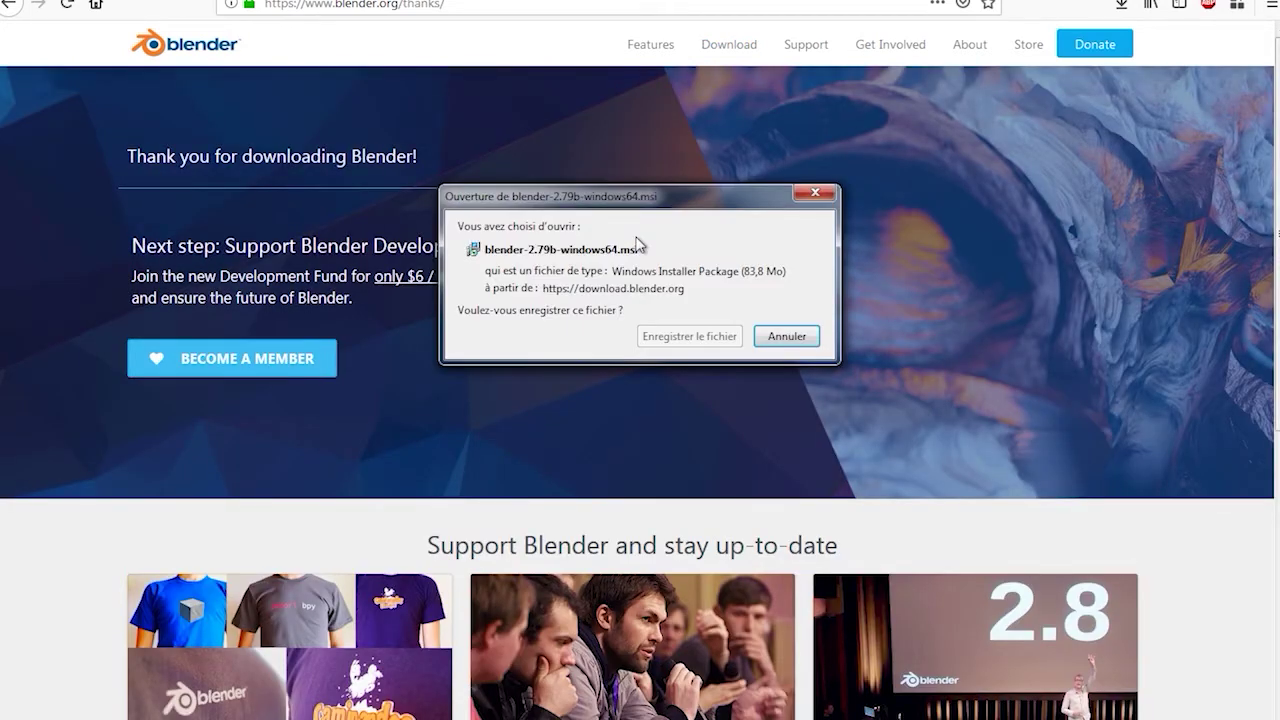
click(686, 338)
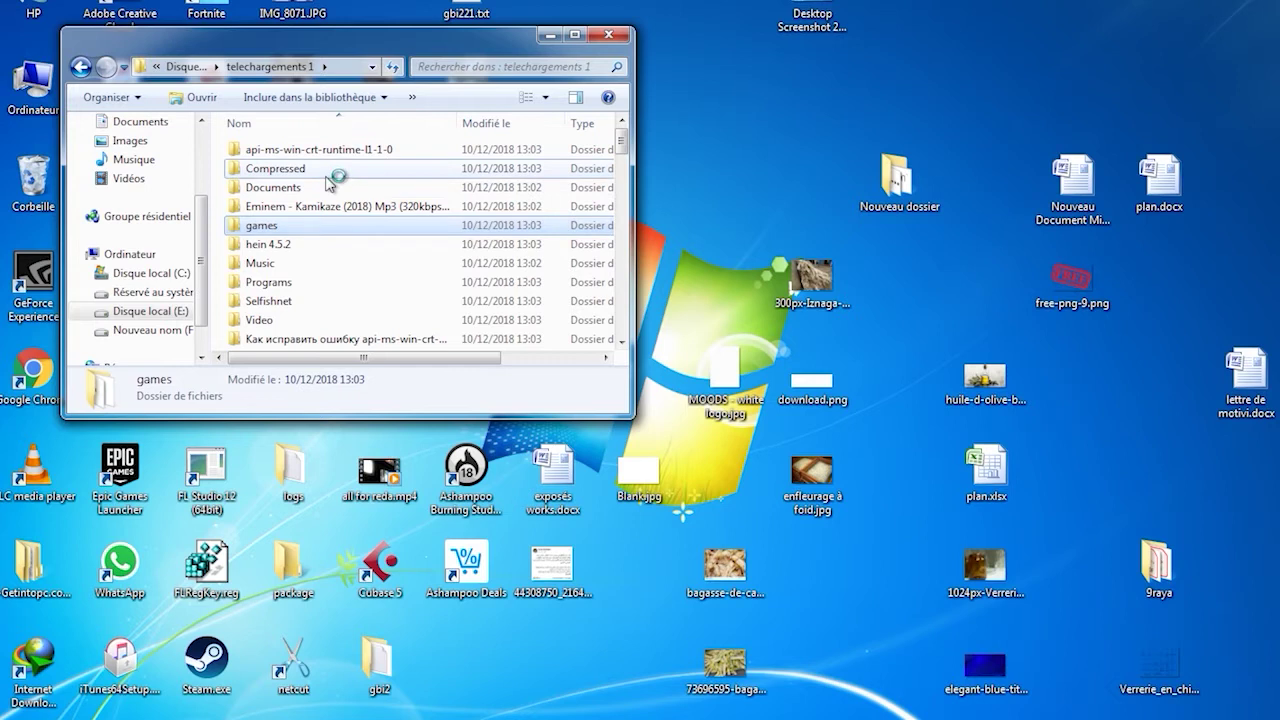
In the telechargements 1 folder, open the Compressed folder and launch the blender-2.79b-windows64.msi installer
double_click(337, 170)
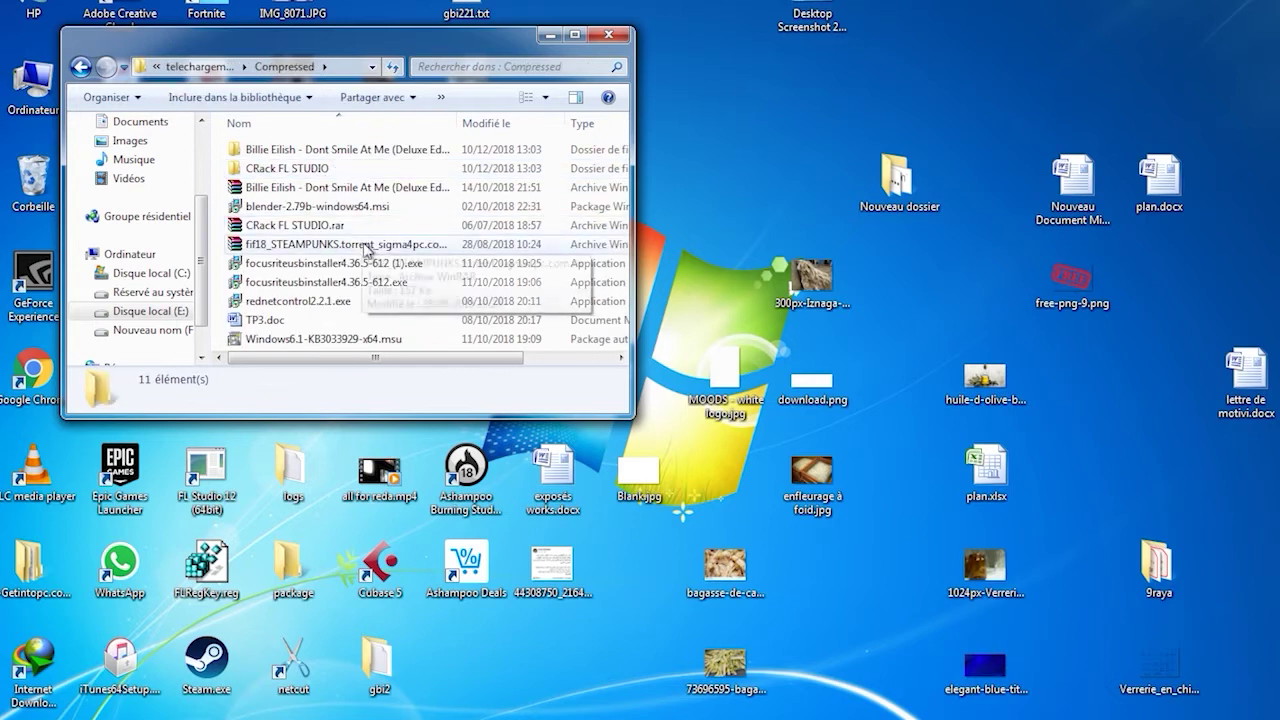
scroll(368, 249, right, 1)
scroll(368, 252, left, 1)
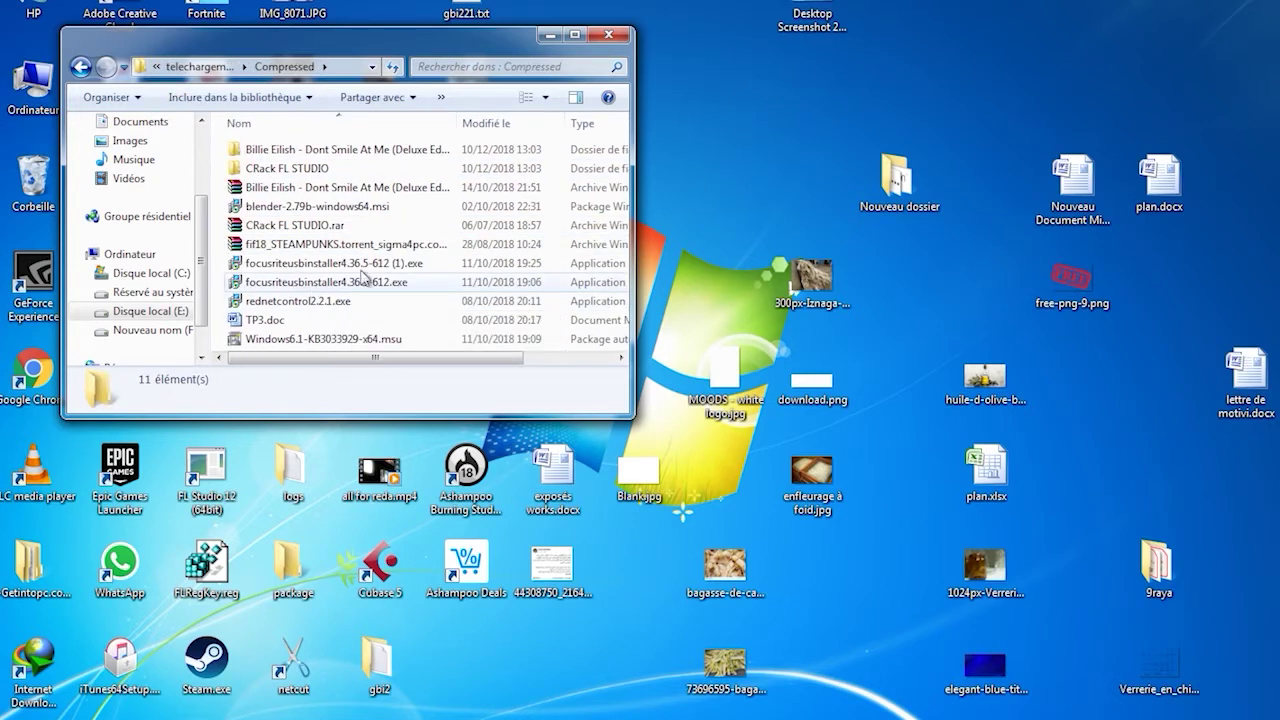
double_click(377, 209)
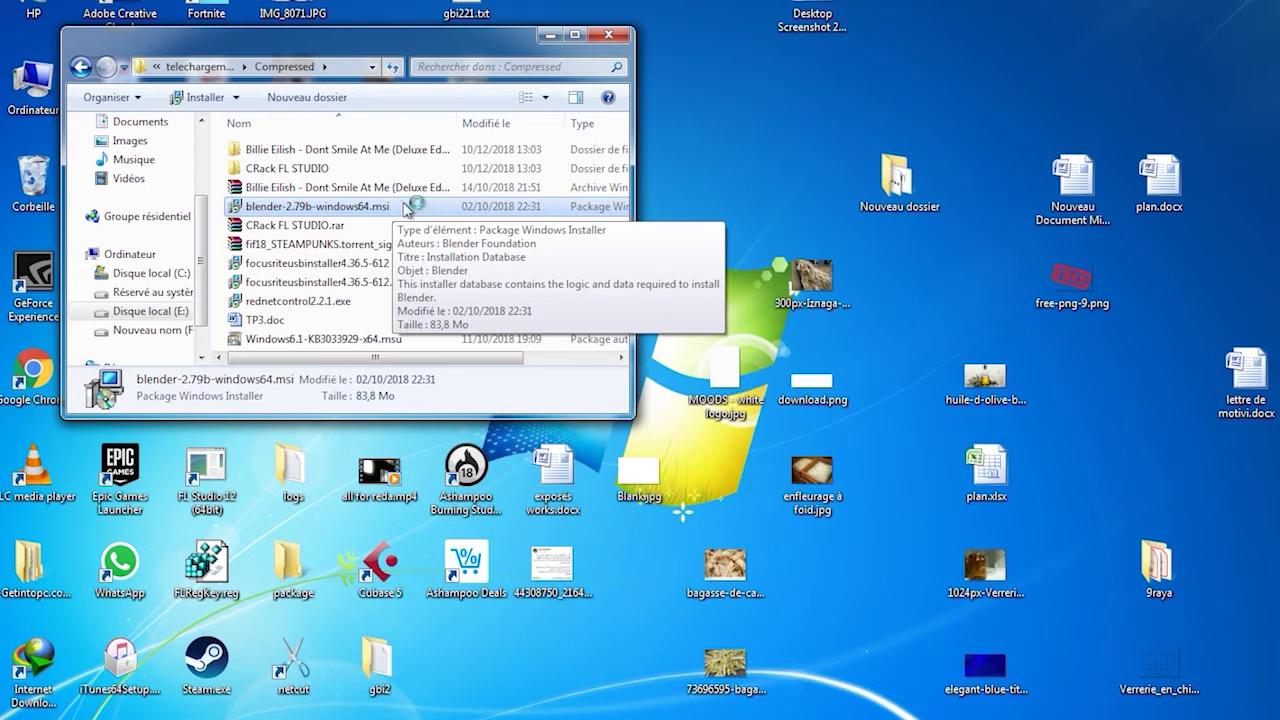
double_click(355, 207)
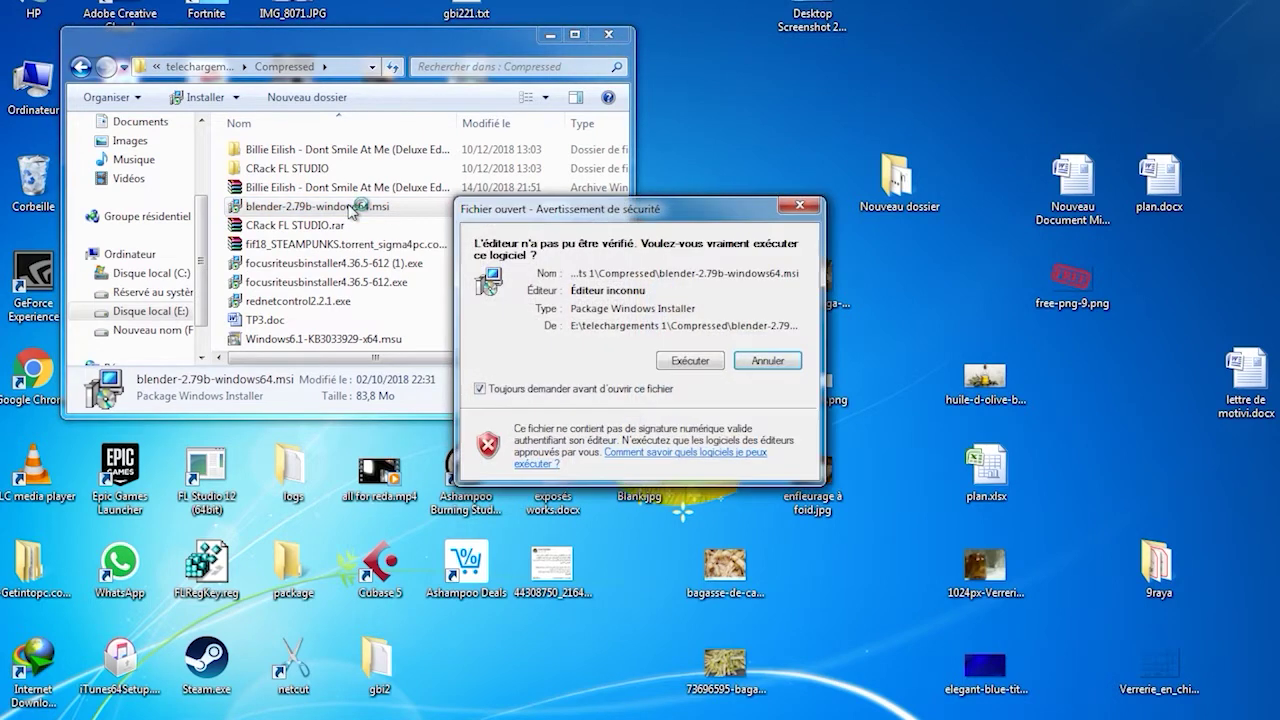
Allow the installer to run and accept the license agreement in the Blender setup wizard
click(671, 361)
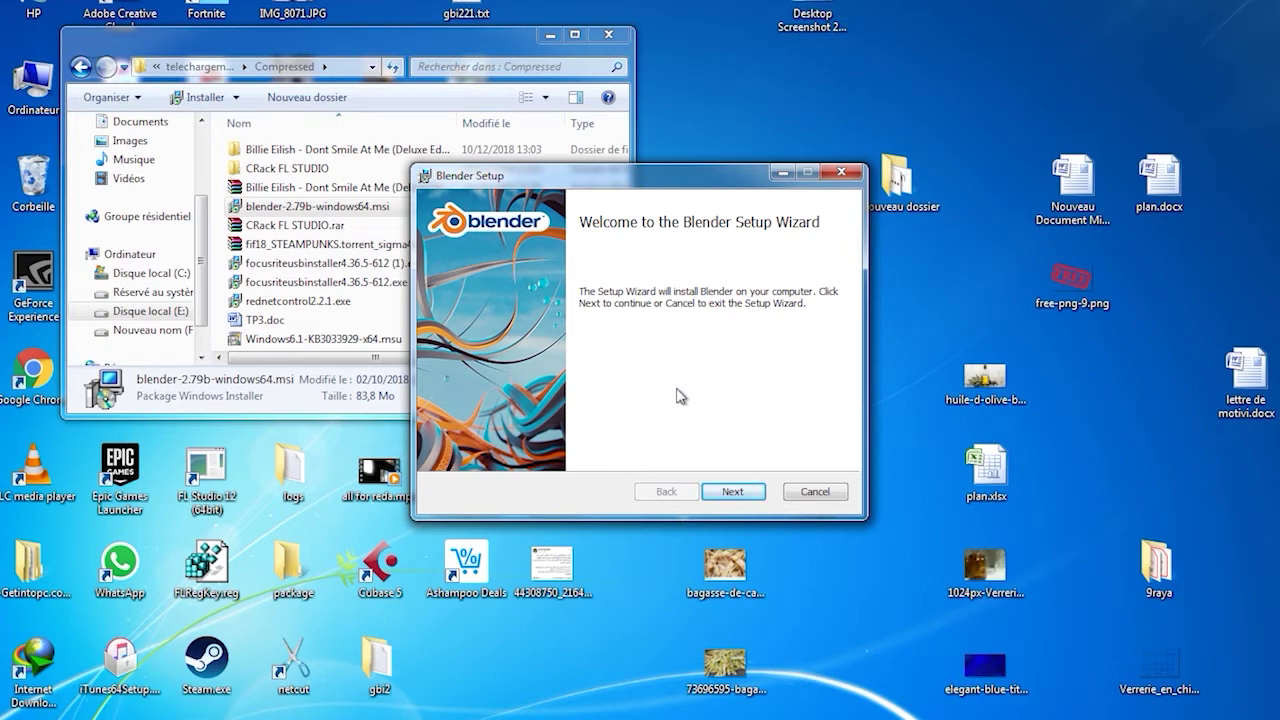
click(731, 494)
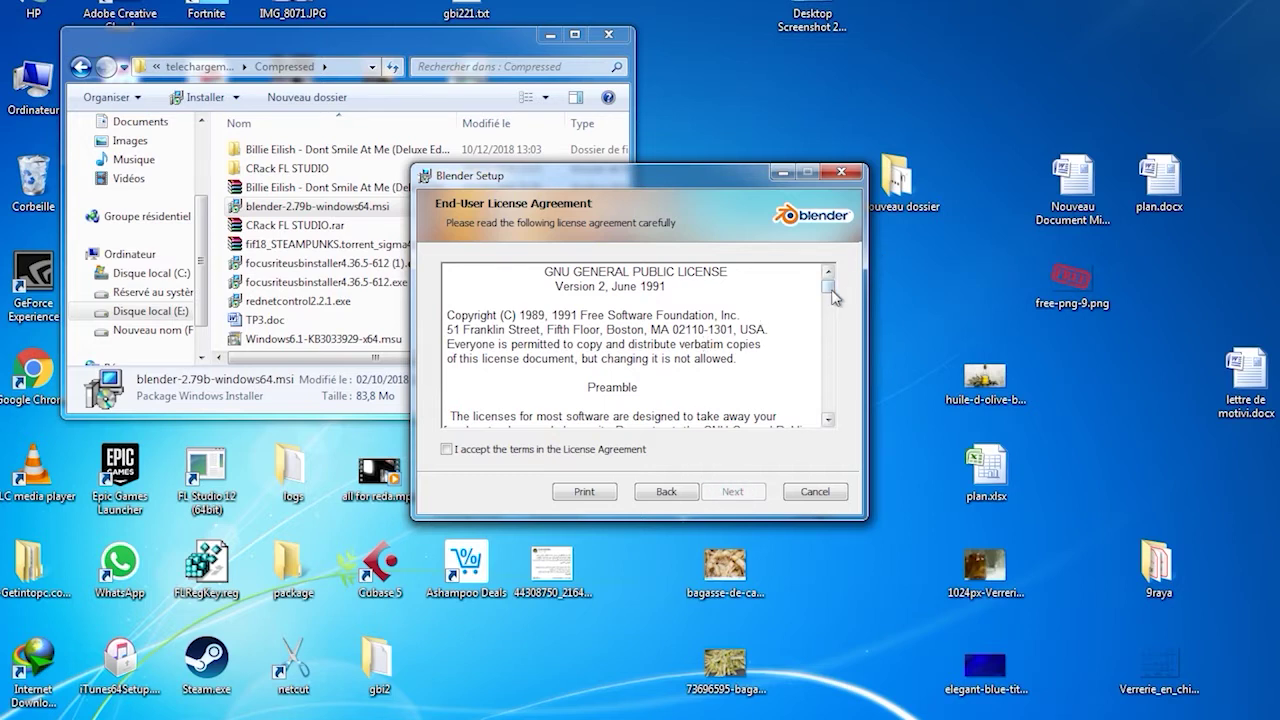
drag(830, 296, 830, 412)
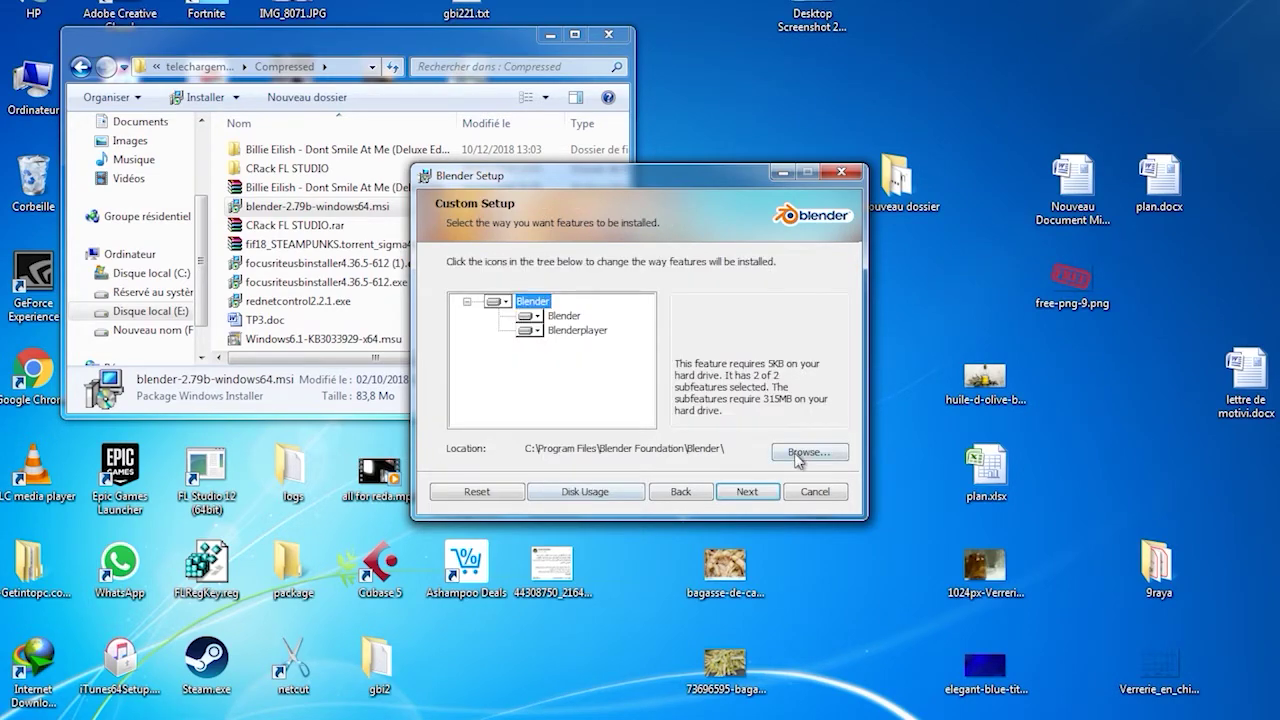
Change the installation destination to the E: drive and start installing Blender
click(820, 450)
click(757, 266)
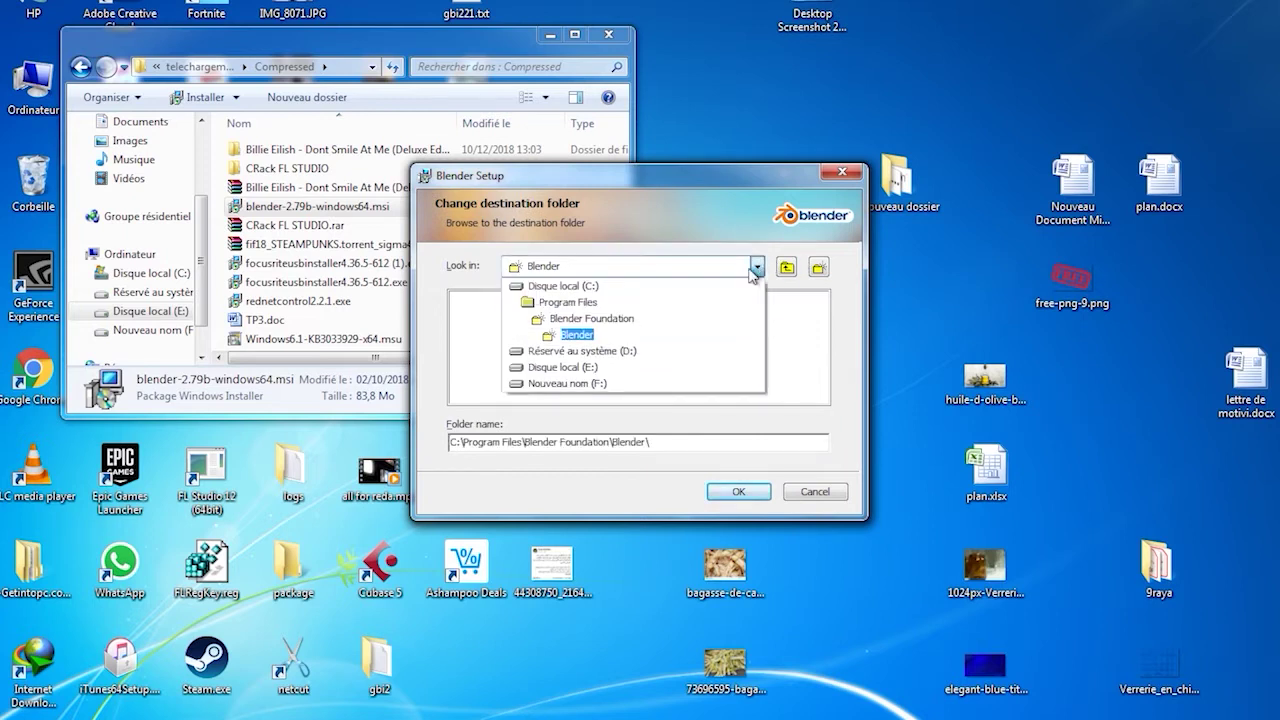
click(601, 385)
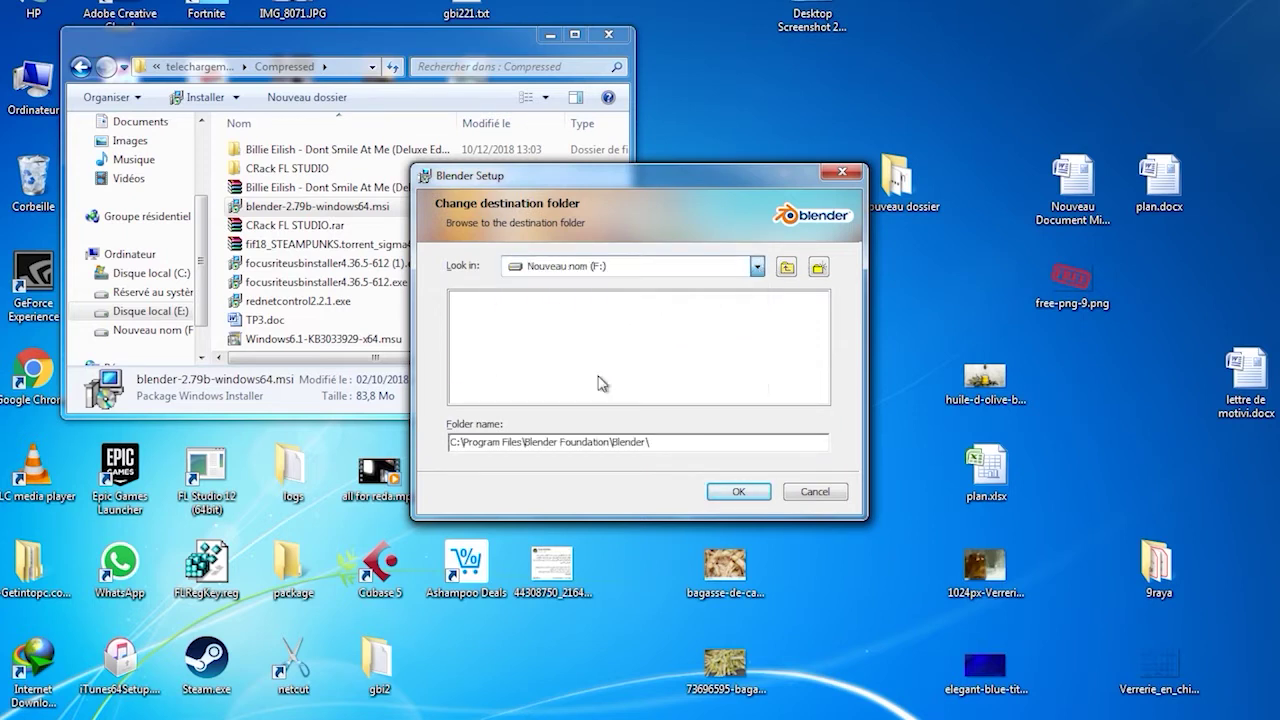
click(757, 266)
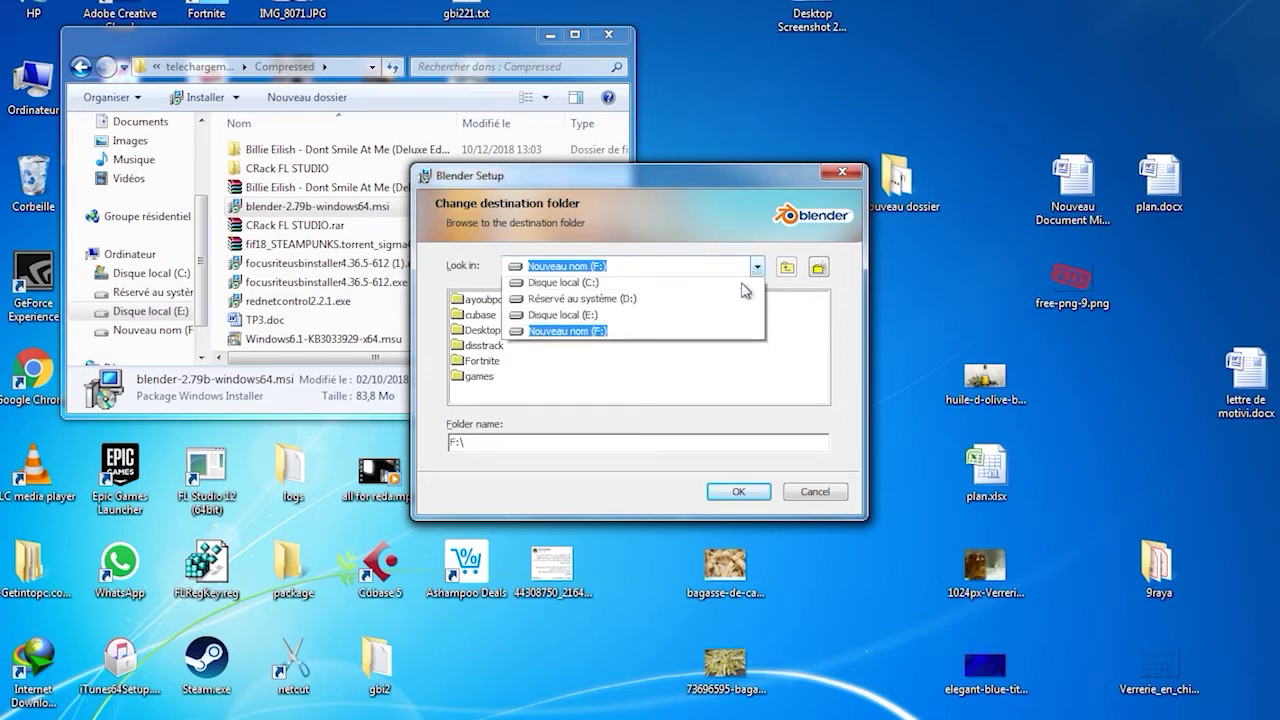
click(648, 316)
click(740, 491)
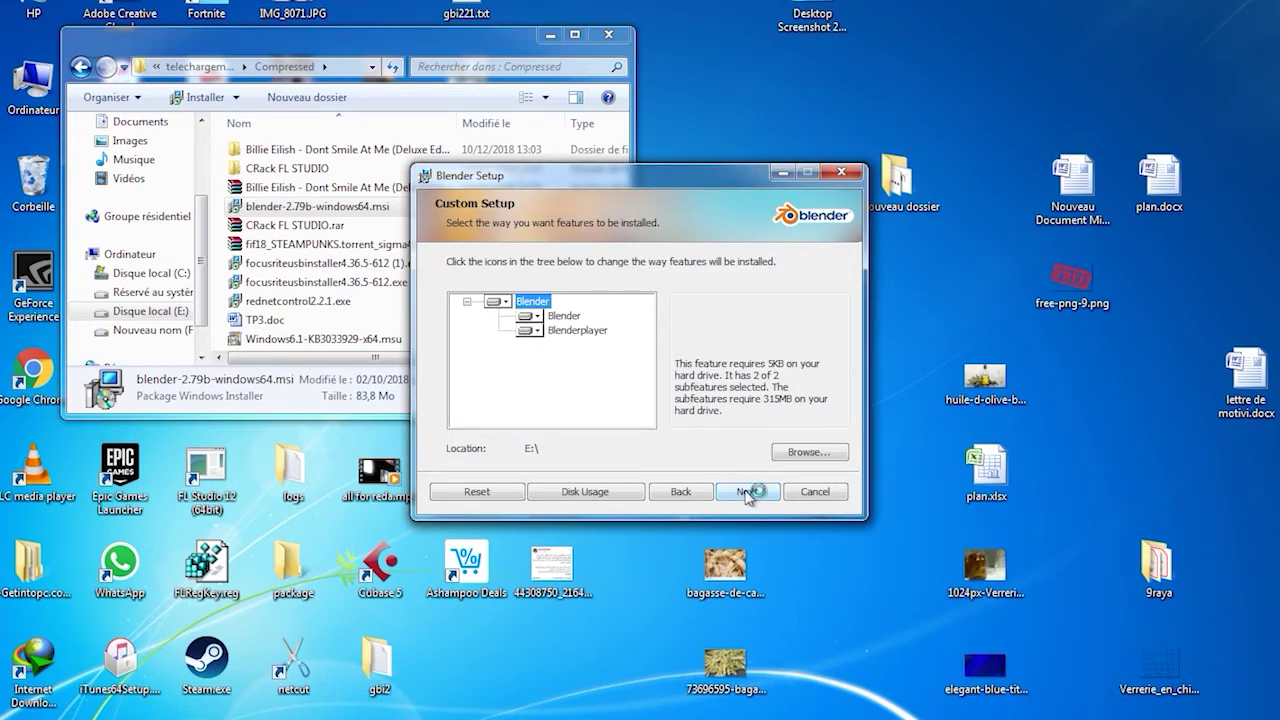
click(747, 492)
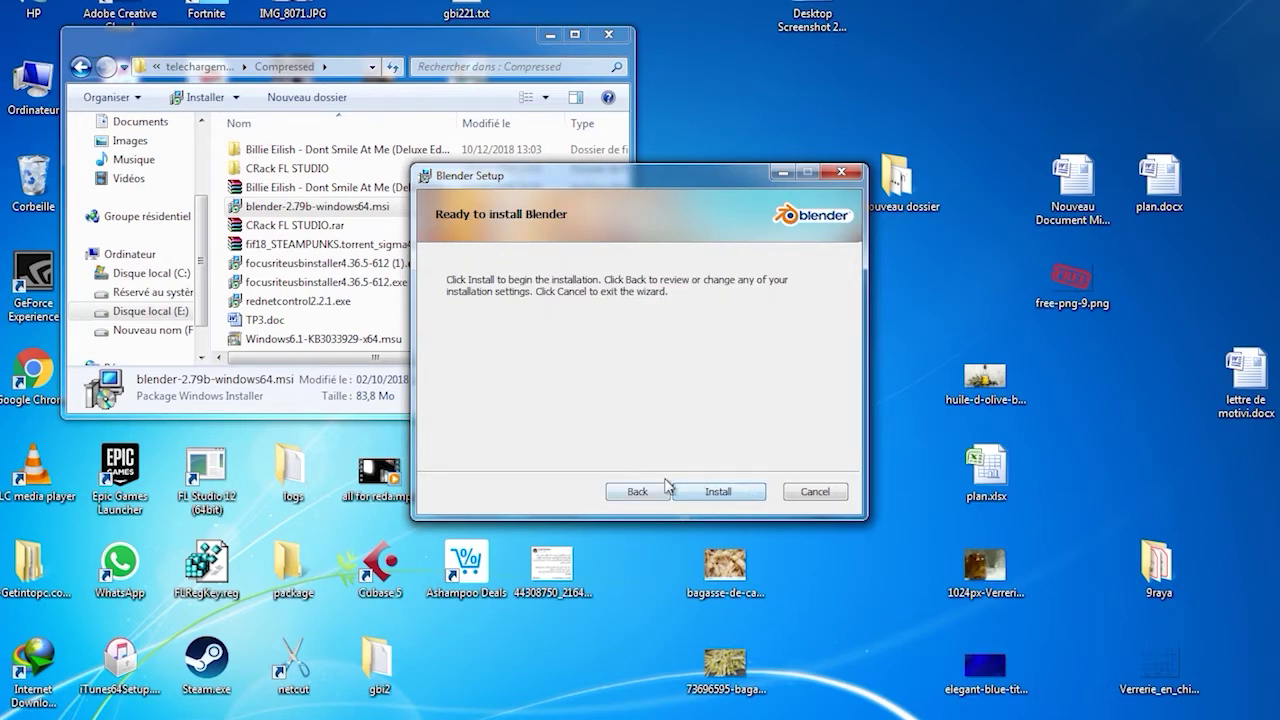
click(707, 494)
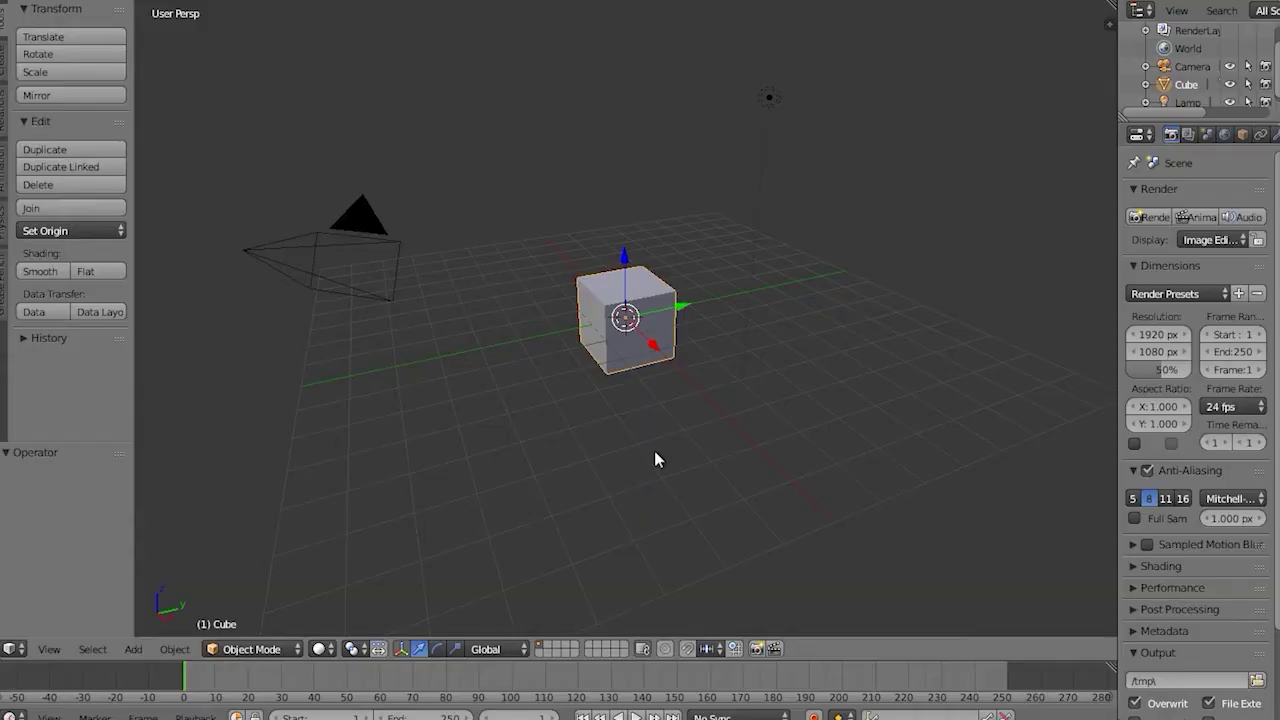
Examine the cube, camera and lamp of Blender's default scene from several angles and distances
middle_drag(654, 450, 588, 450)
scroll(623, 343, up, 10)
scroll(621, 338, down, 10)
middle_drag(621, 338, 667, 288)
shift+scroll(643, 409, up, 1)
shift+scroll(643, 409, down, 1)
scroll(643, 409, up, 8)
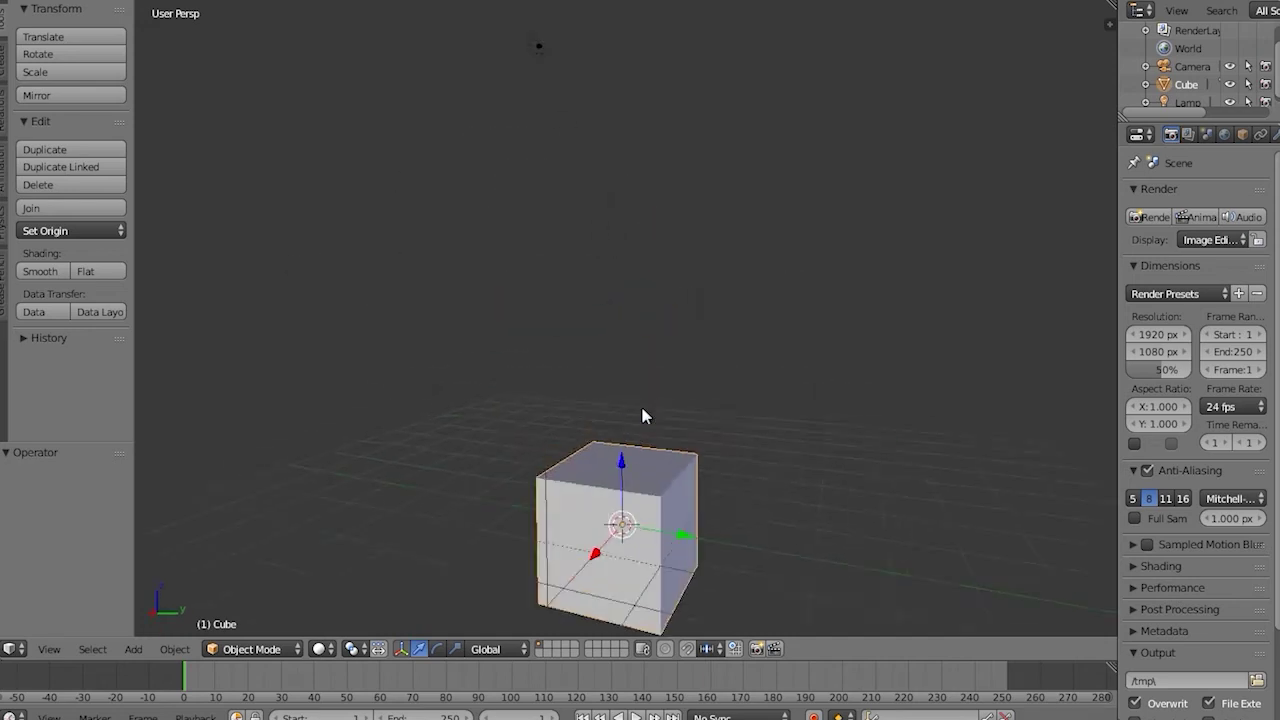
middle_drag(369, 518, 230, 481)
scroll(250, 492, down, 4)
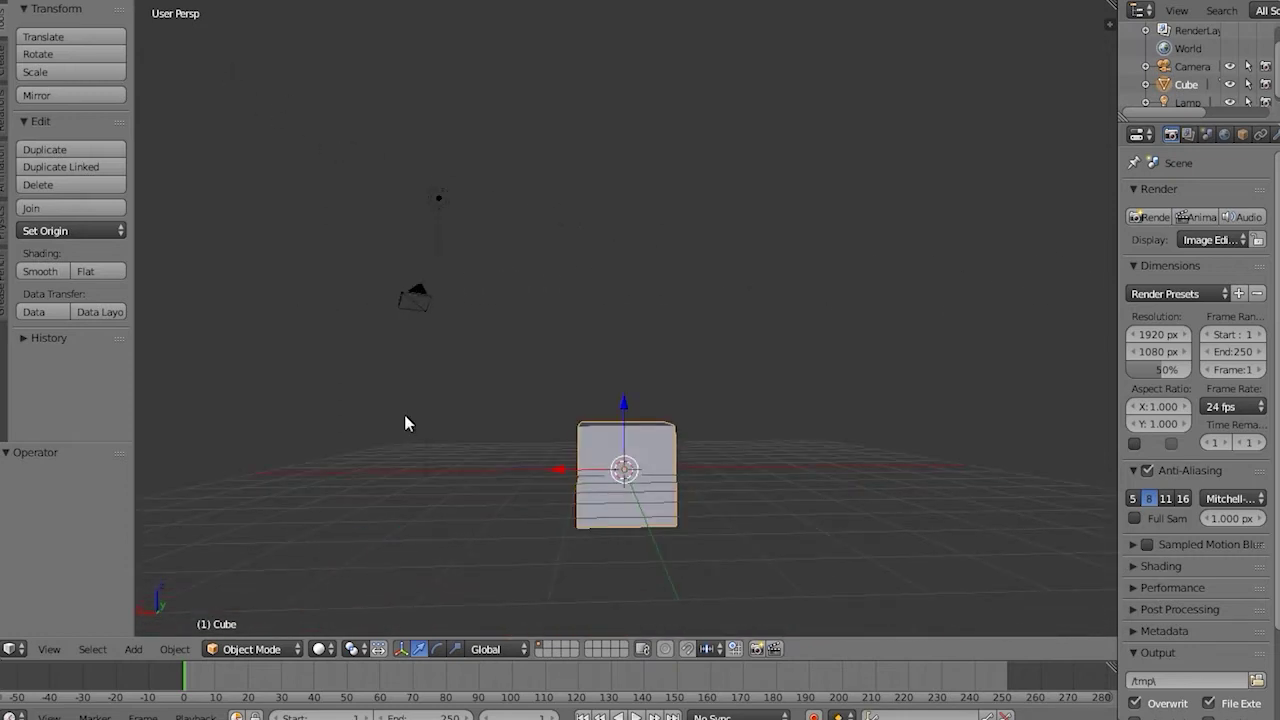
middle_drag(336, 422, 331, 449)
Reload the start-up file to restore the default scene
click(45, 2)
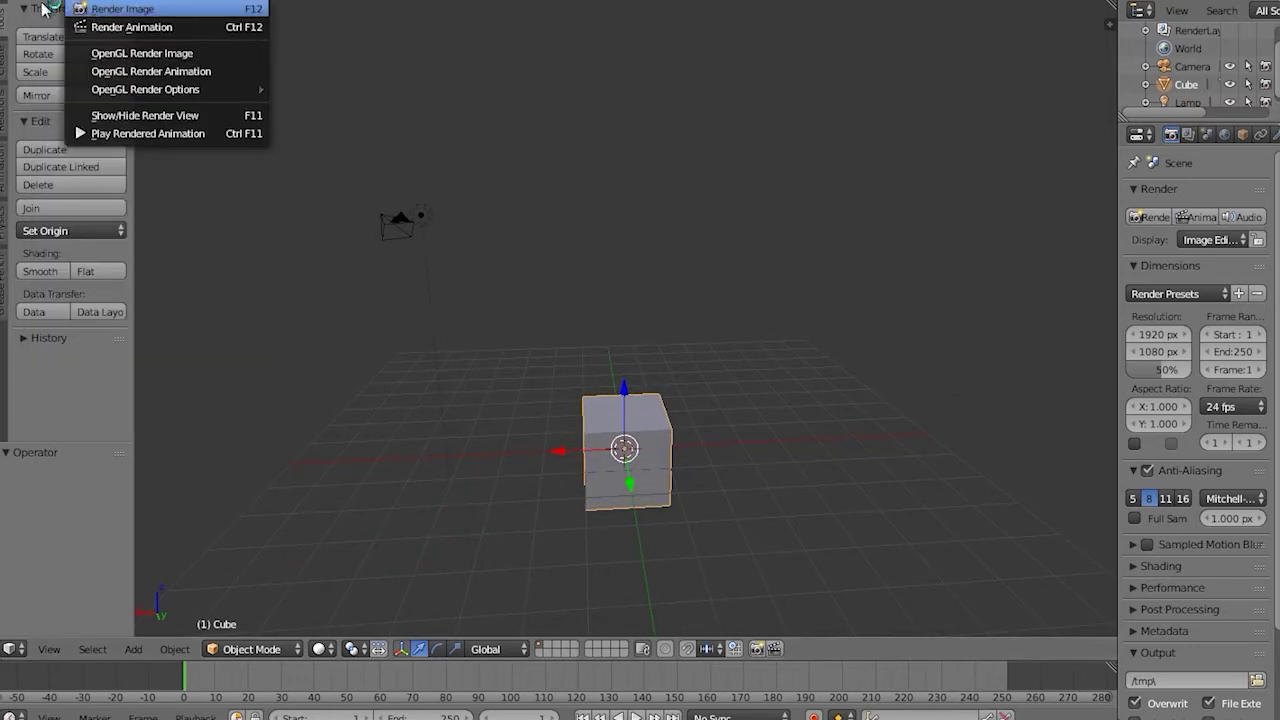
click(60, 8)
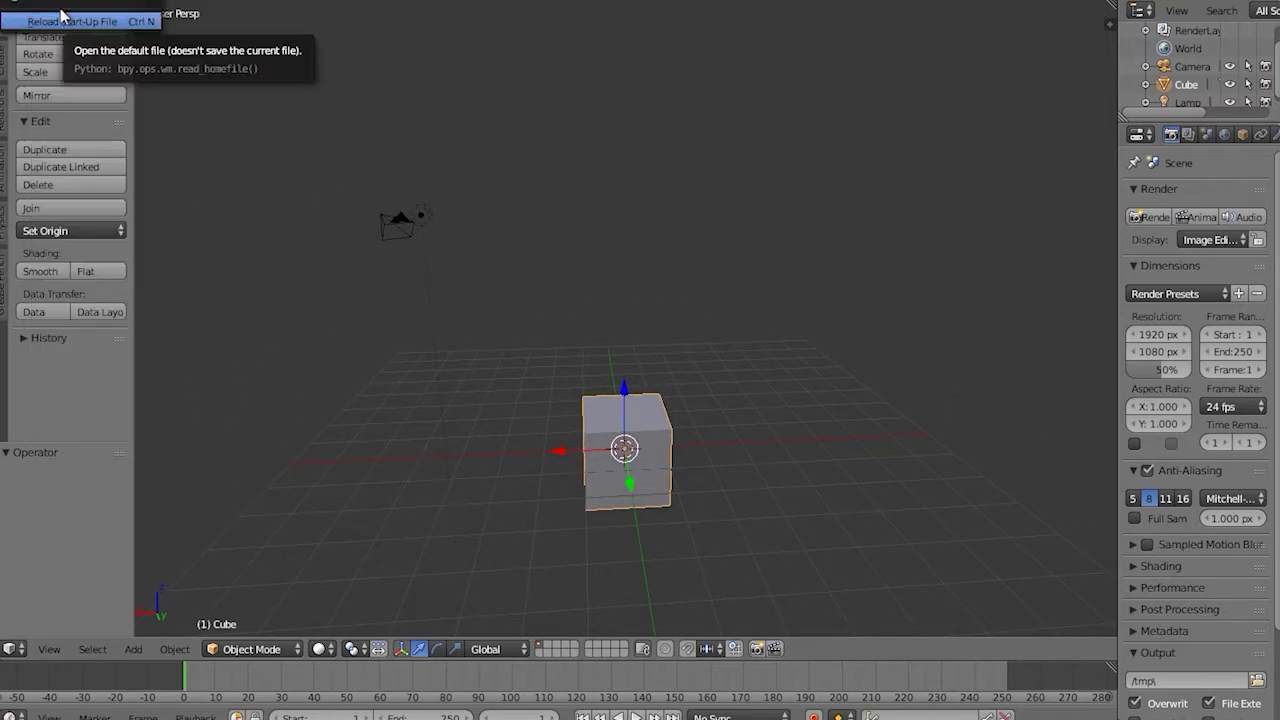
click(88, 24)
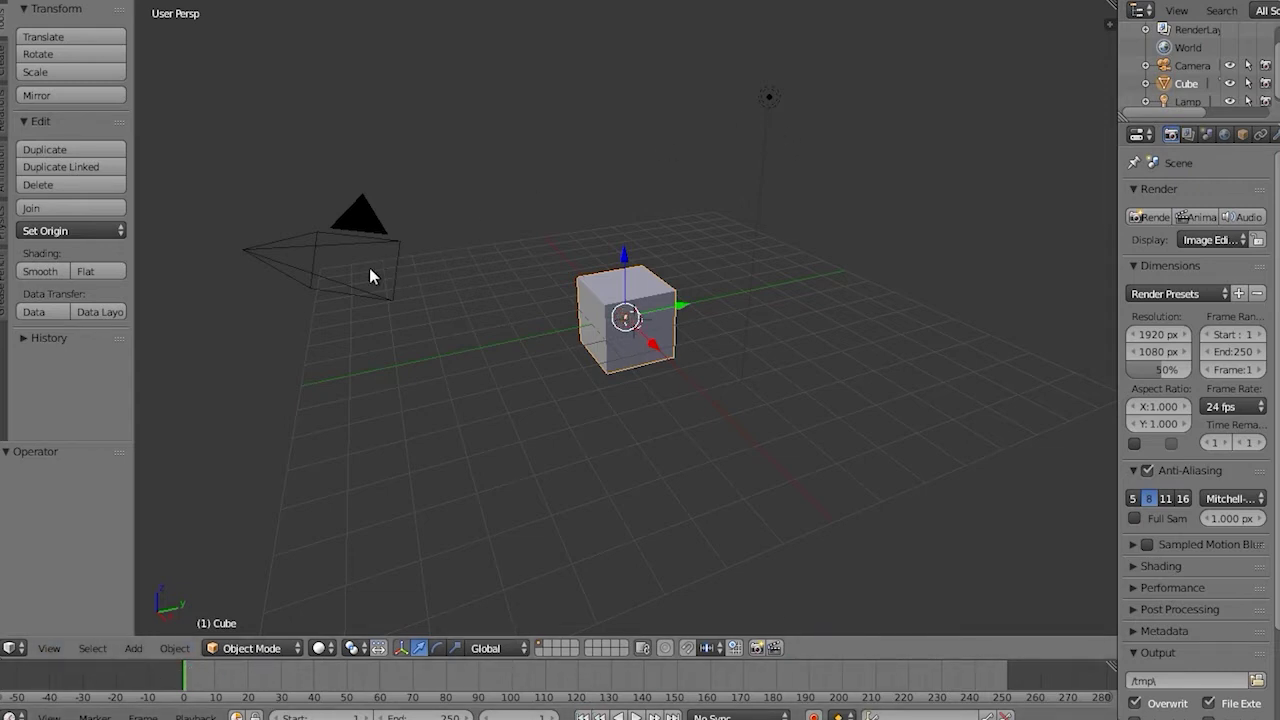
Select the camera, the lamp and the cube individually in the 3D view, ending with the cube selected
right_click(358, 229)
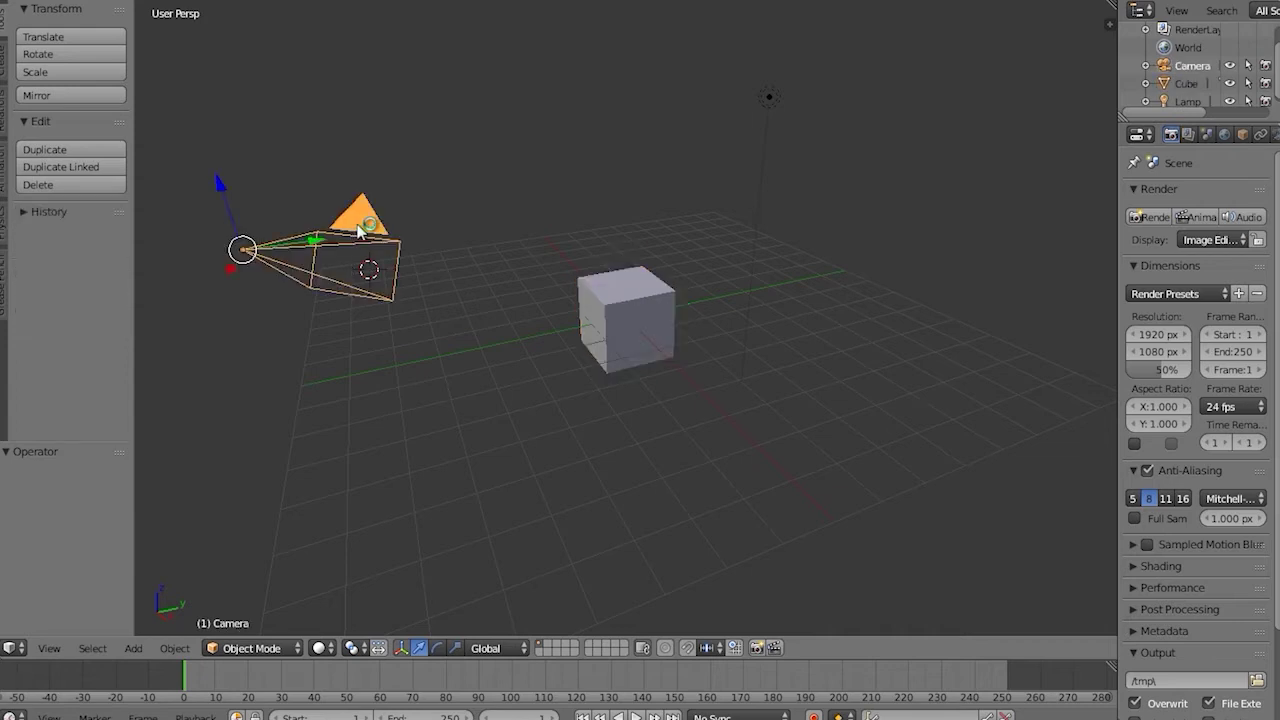
right_click(767, 100)
right_click(651, 306)
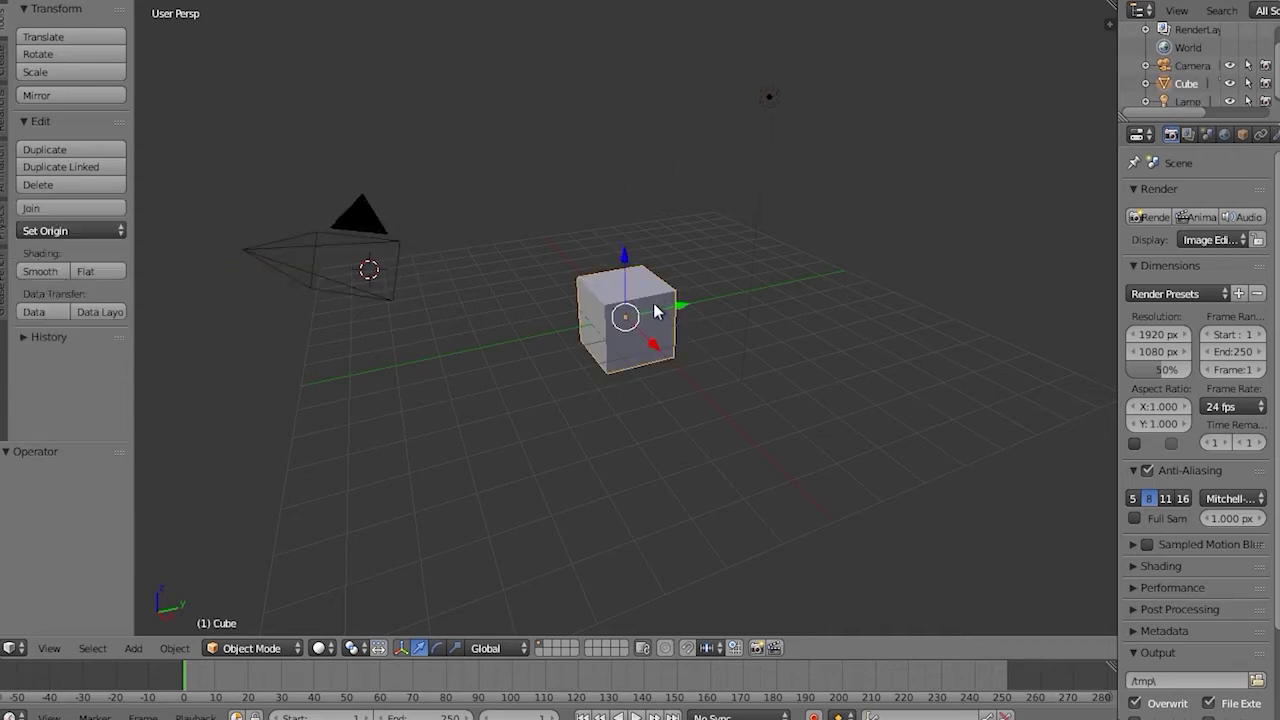
right_click(356, 228)
right_click(770, 98)
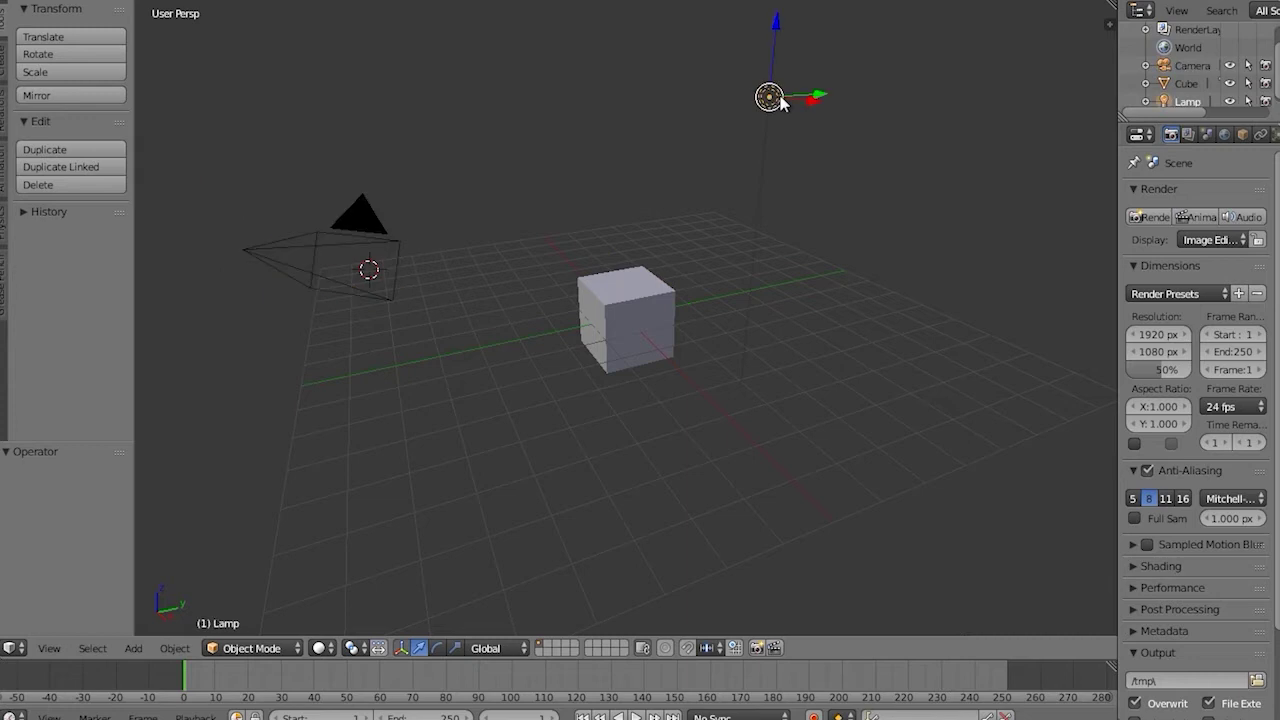
right_click(668, 304)
right_click(378, 216)
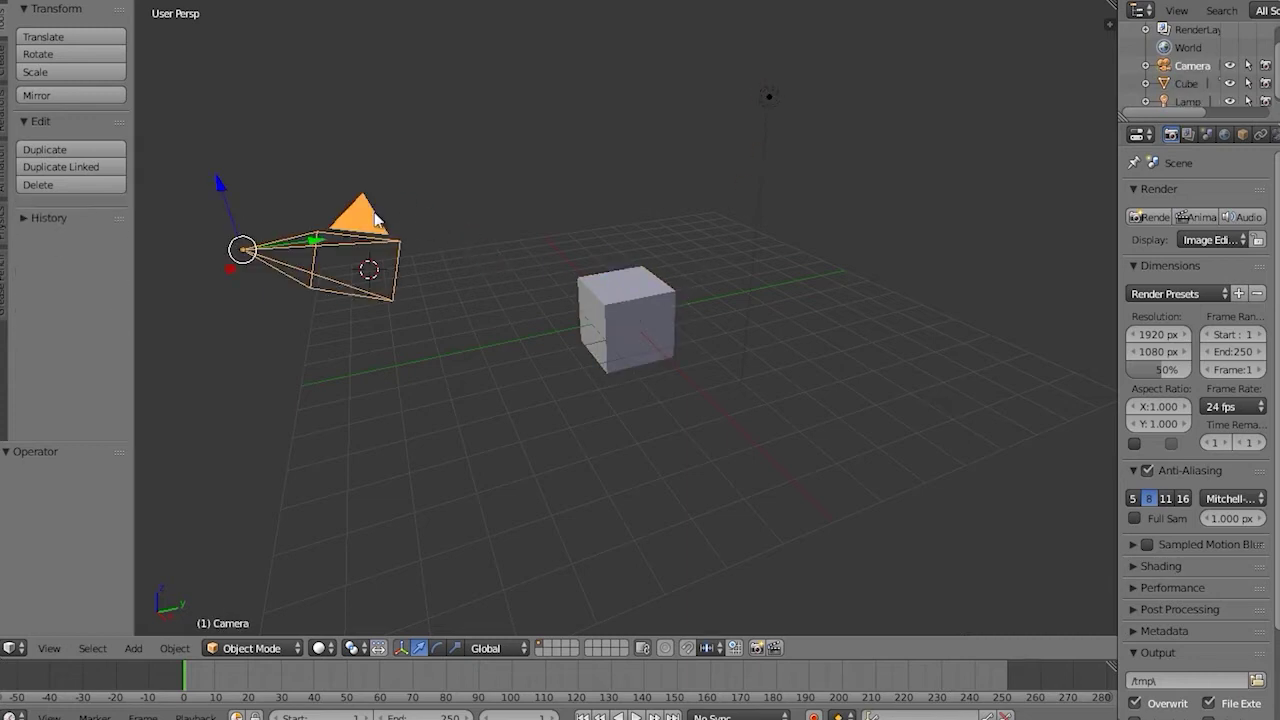
right_click(768, 97)
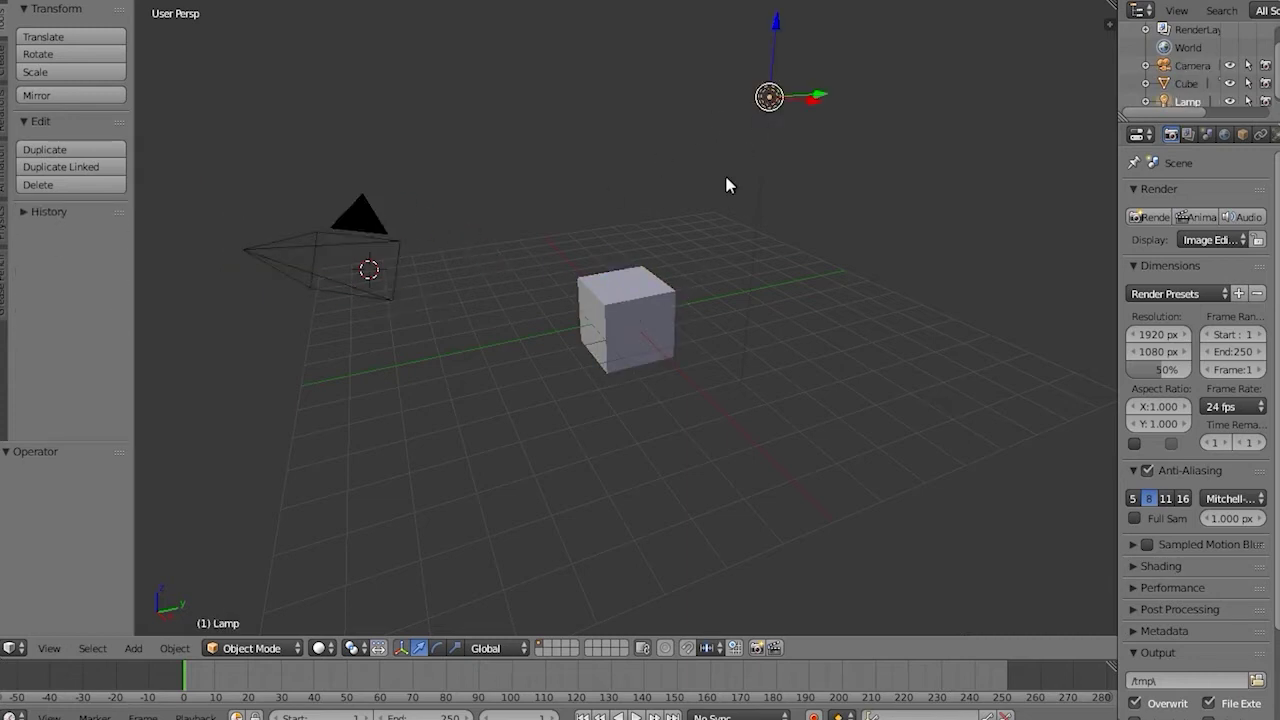
right_click(670, 304)
Inspect the scene around the selected cube from other sides, both close up and from far away
mouse_move(786, 380)
middle_down()
mouse_move(577, 490)
mouse_move(360, 369)
mouse_move(357, 286)
mouse_move(400, 177)
mouse_move(843, 102)
mouse_move(980, 331)
mouse_move(809, 429)
mouse_move(571, 417)
mouse_move(166, 352)
mouse_move(914, 343)
mouse_move(763, 366)
mouse_move(234, 374)
mouse_move(1017, 374)
mouse_move(797, 378)
middle_up()
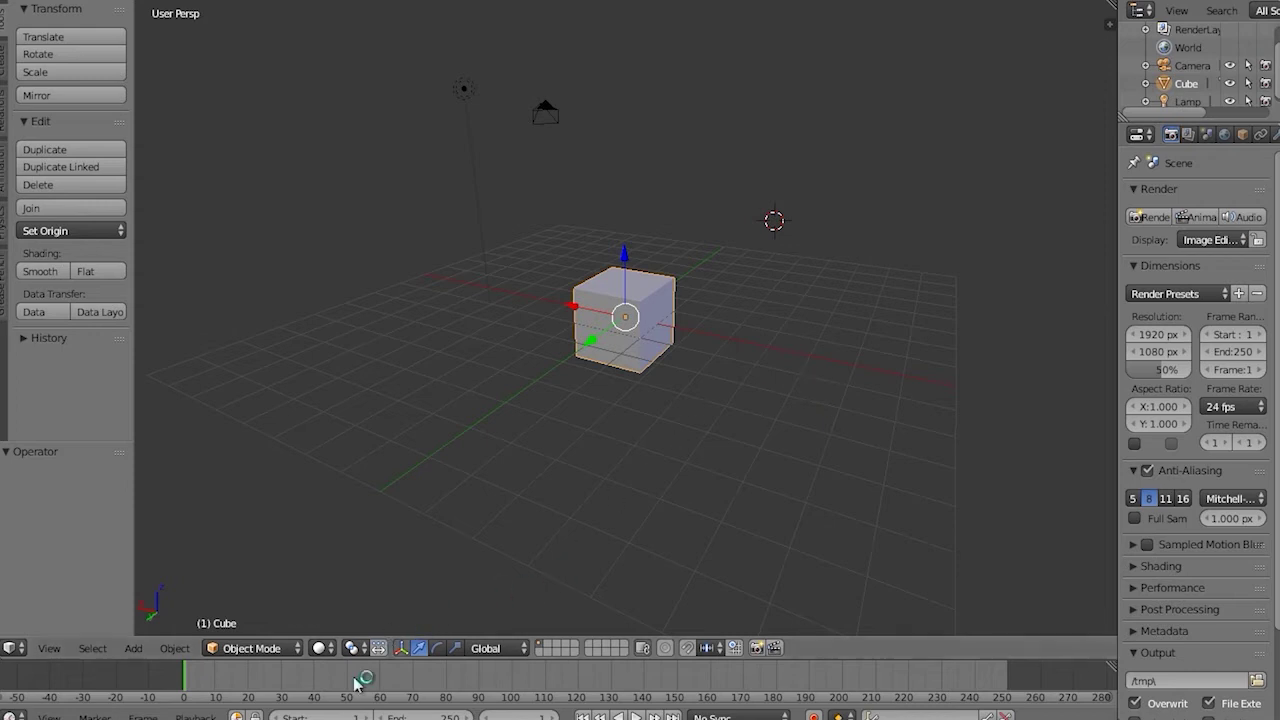
scroll(660, 300, up, 5)
scroll(660, 300, down, 12)
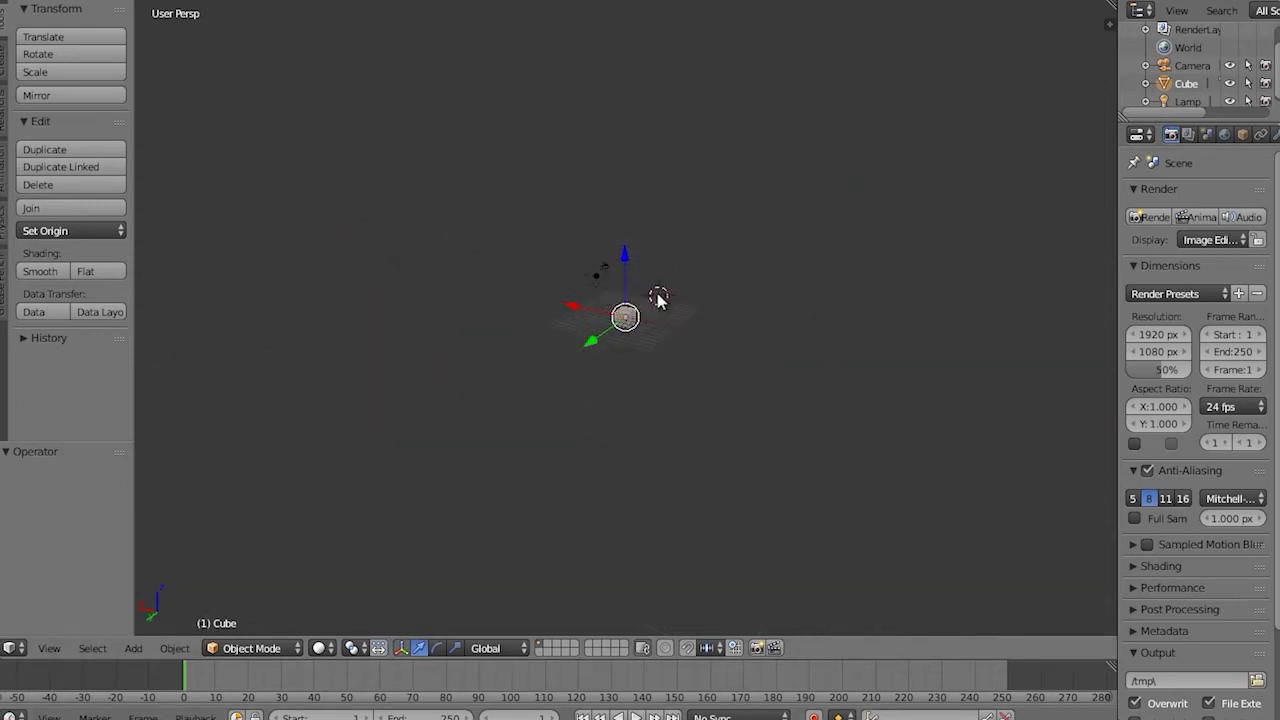
scroll(657, 300, up, 12)
scroll(657, 300, down, 8)
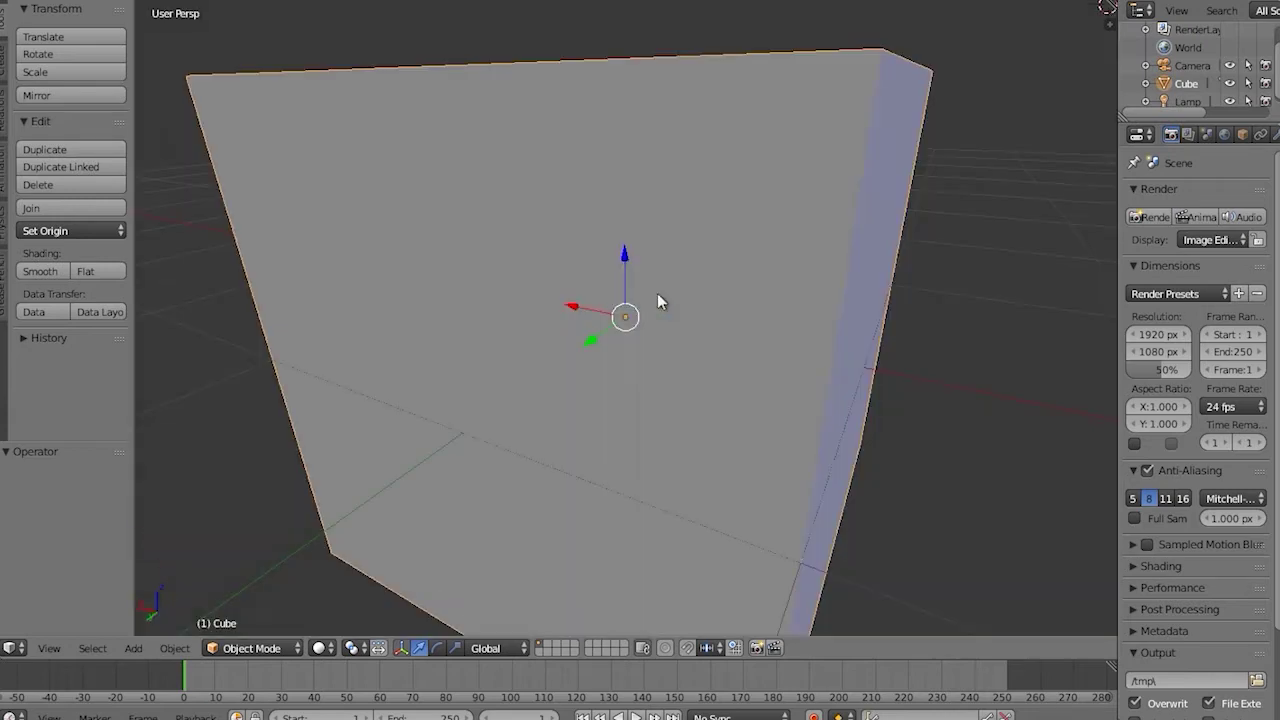
scroll(657, 295, up, 1)
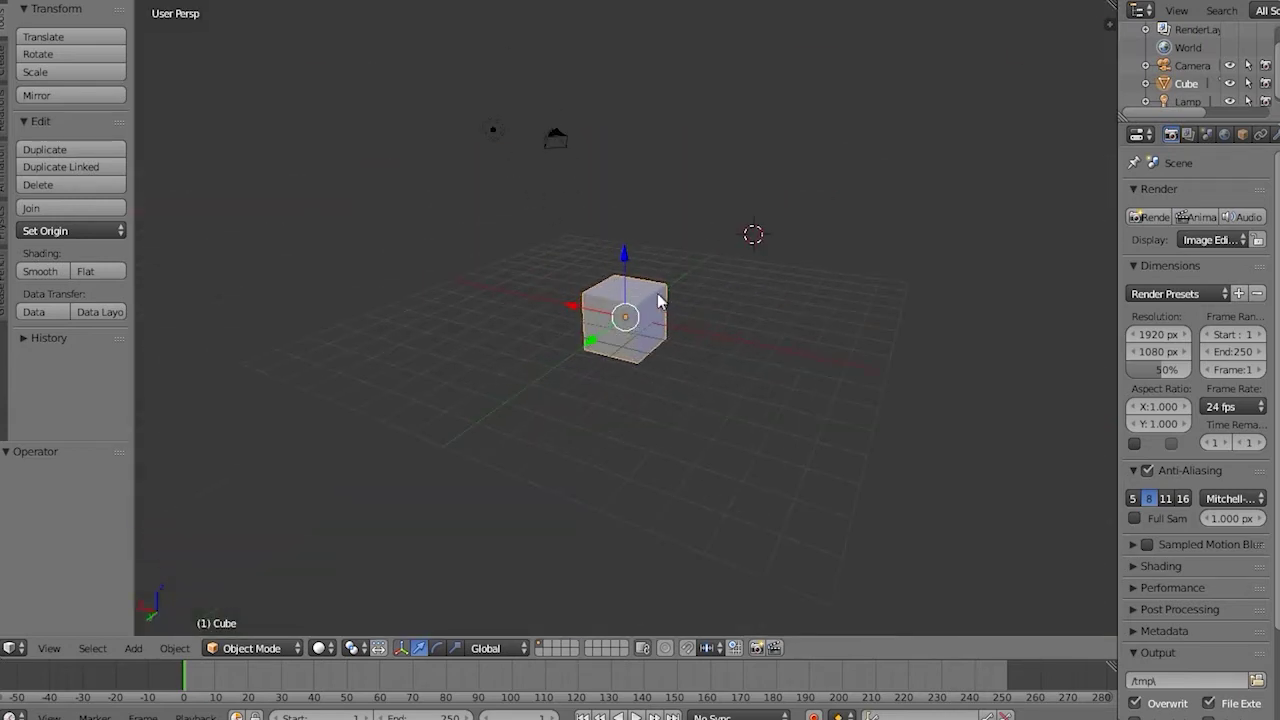
shift+middle_drag(637, 448, 503, 488)
middle_drag(436, 626, 480, 590)
middle_drag(634, 451, 346, 266)
Select the camera, the lamp and the cube in turn in the 3D view, repeating the round and ending on the camera
right_click(378, 229)
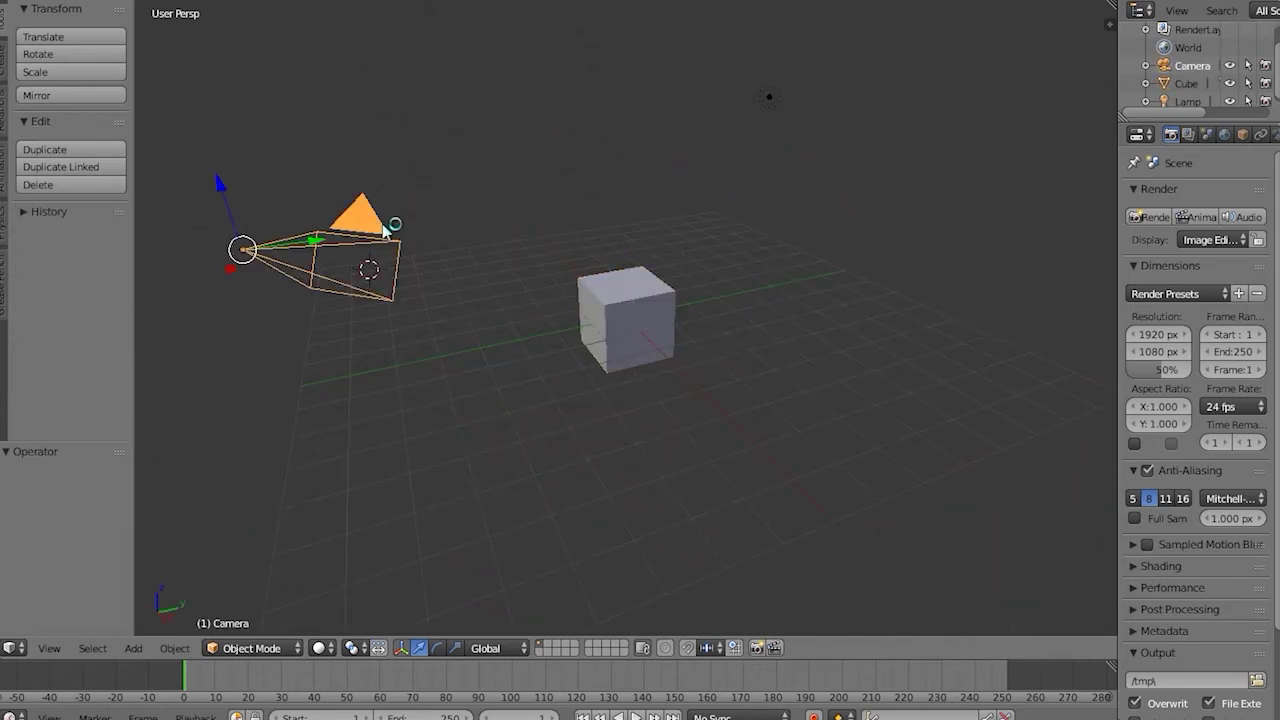
right_click(767, 100)
right_click(645, 307)
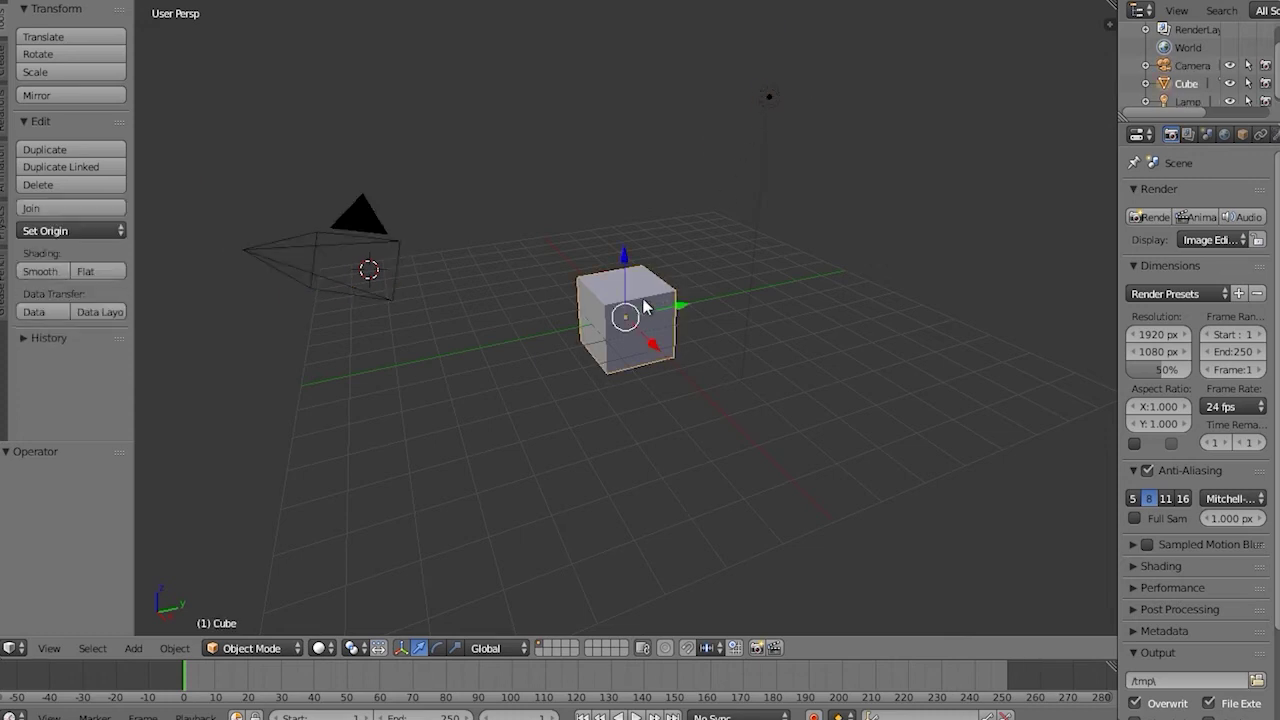
right_click(360, 226)
right_click(780, 104)
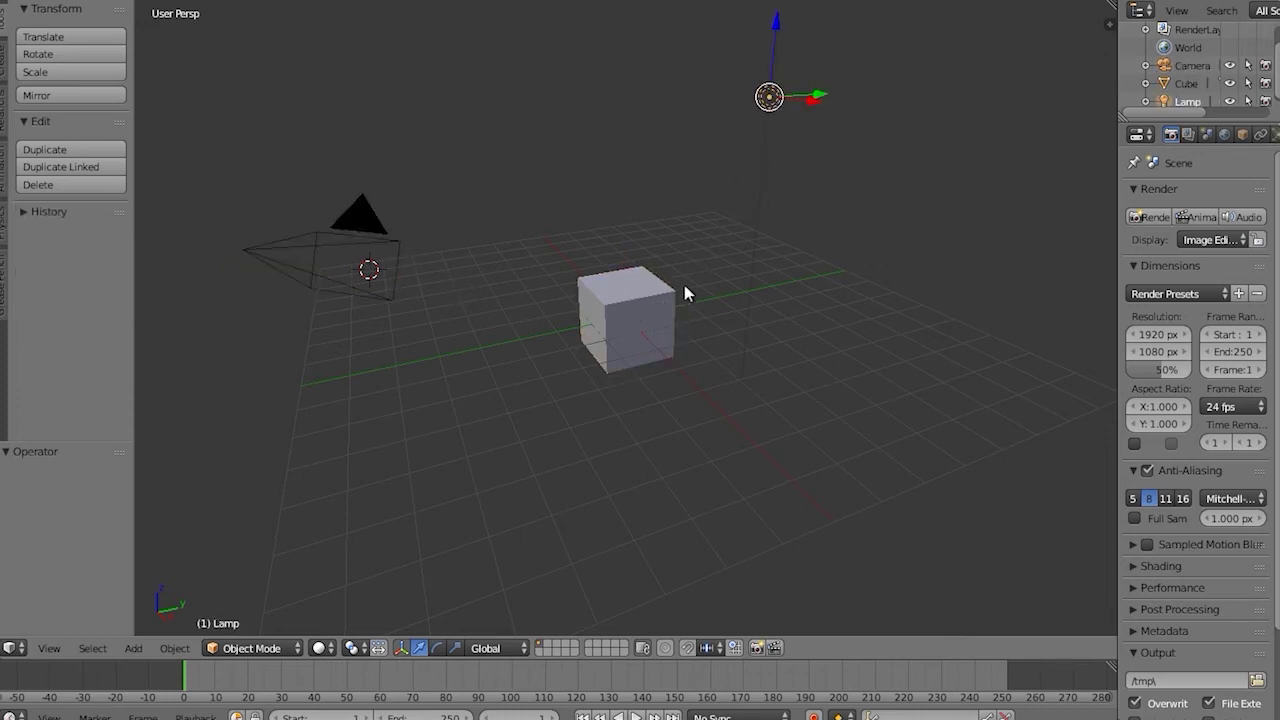
right_click(664, 306)
right_click(378, 220)
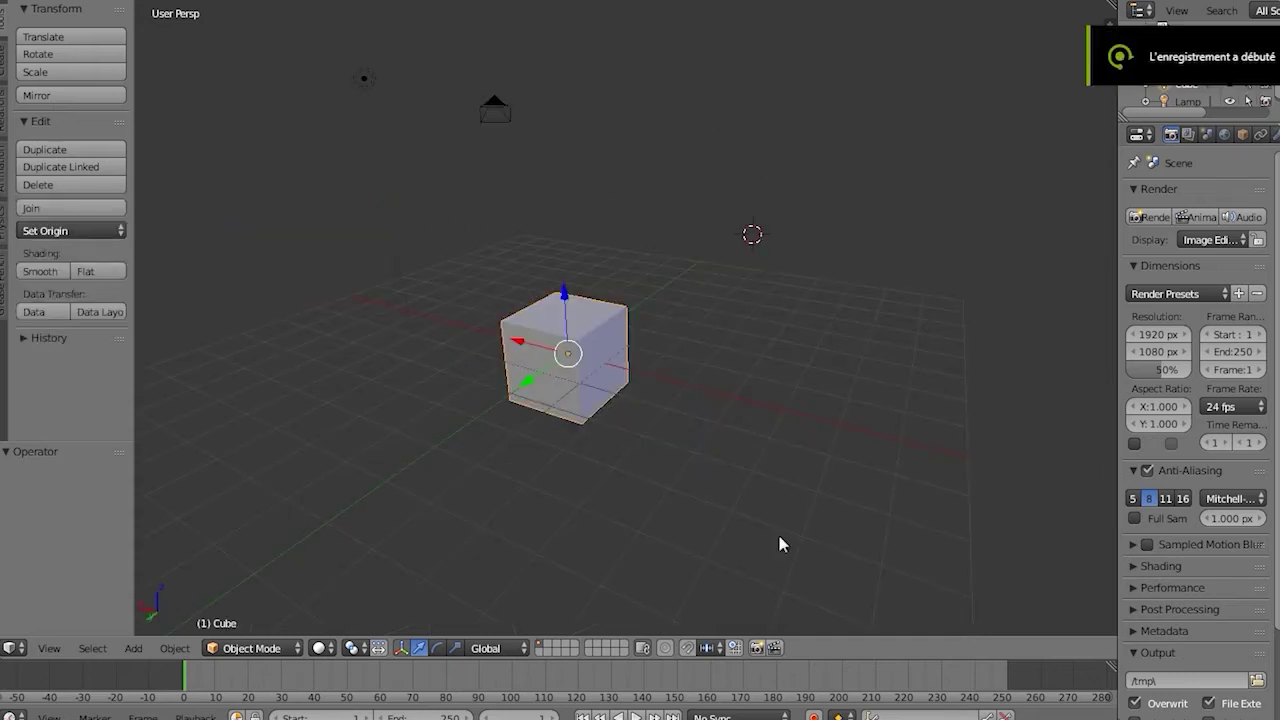
Inspect the cube scene from rotated angles and the standard front, right and top views, ending in the top orthographic view
middle_drag(630, 490, 645, 524)
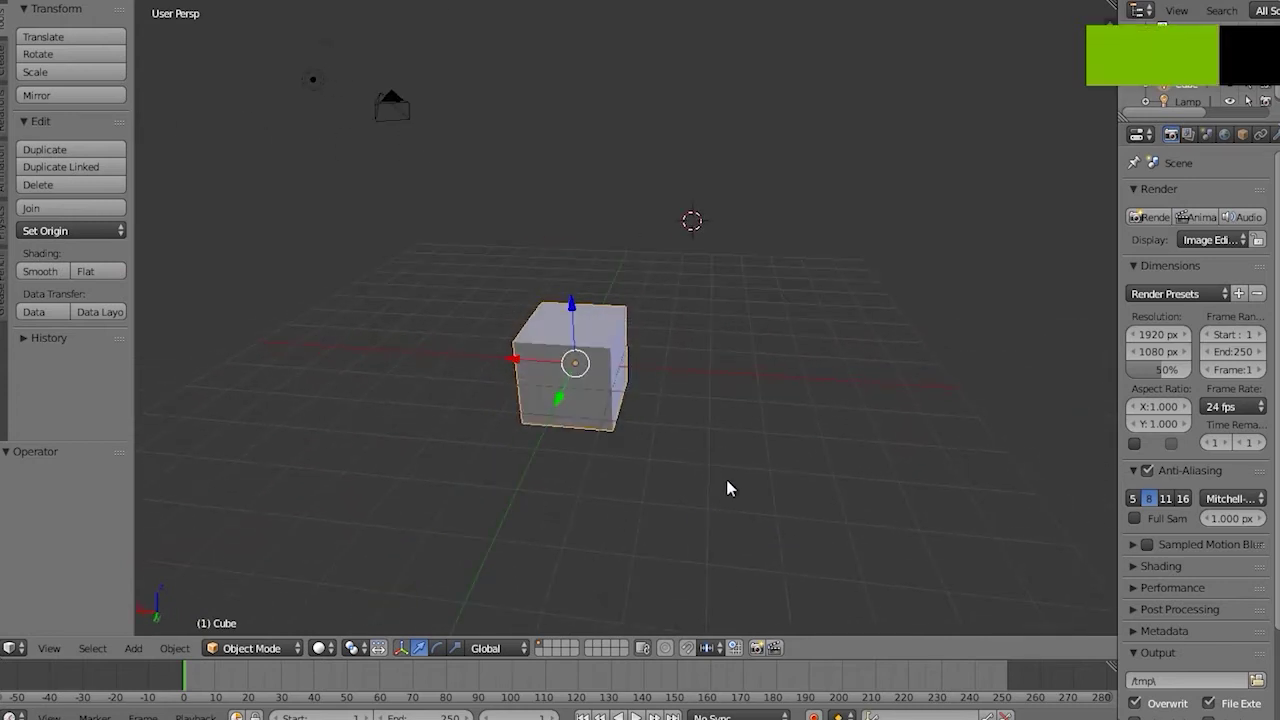
middle_drag(780, 469, 573, 447)
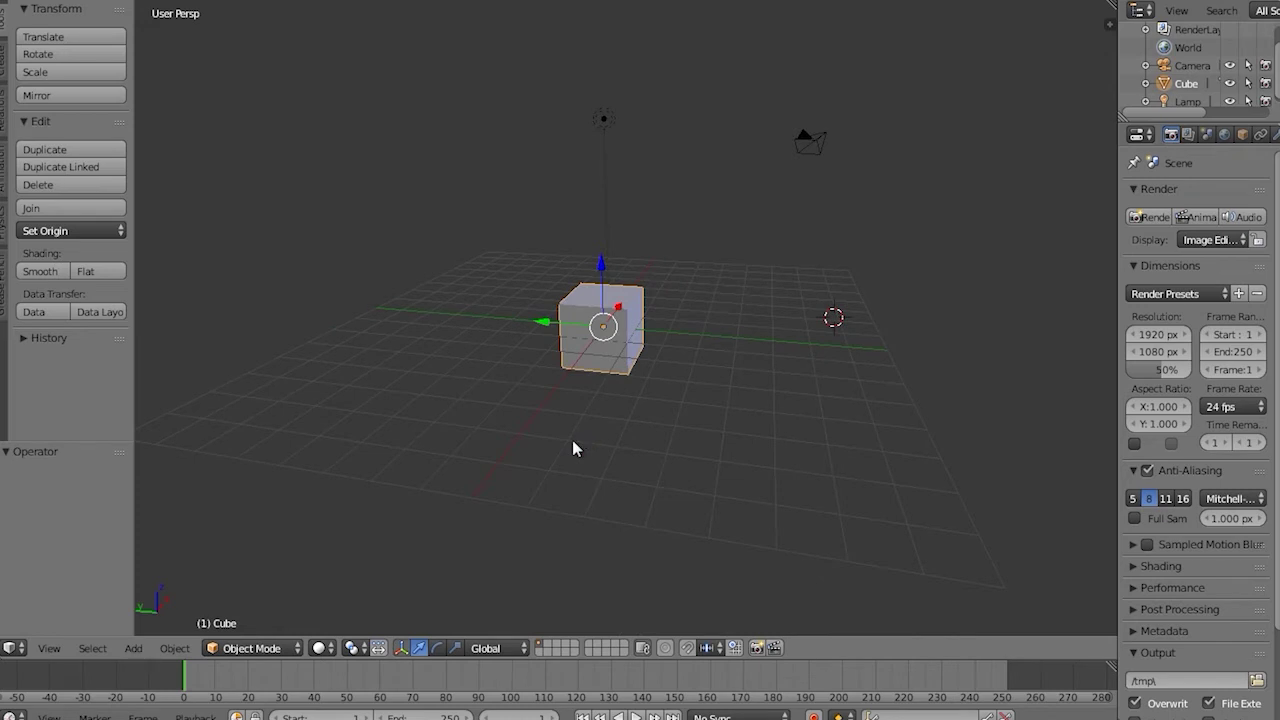
key(KP_4)
key(KP_8)
key(KP_5)
key(KP_6)
key(KP_9)
key(KP_8)
key(KP_7)
key(KP_4)
key(KP_5)
key(KP_1)
key(KP_2)
key(KP_3)
key(KP_6)
key(KP_5)
key(KP_4)
key(KP_8)
key(KP_7)
key(KP_9)
key(KP_4)
key(KP_5)
key(KP_6)
key(KP_2)
key(KP_1)
key(KP_3)
key(KP_4)
key(KP_5)
key(KP_8)
key(KP_7)
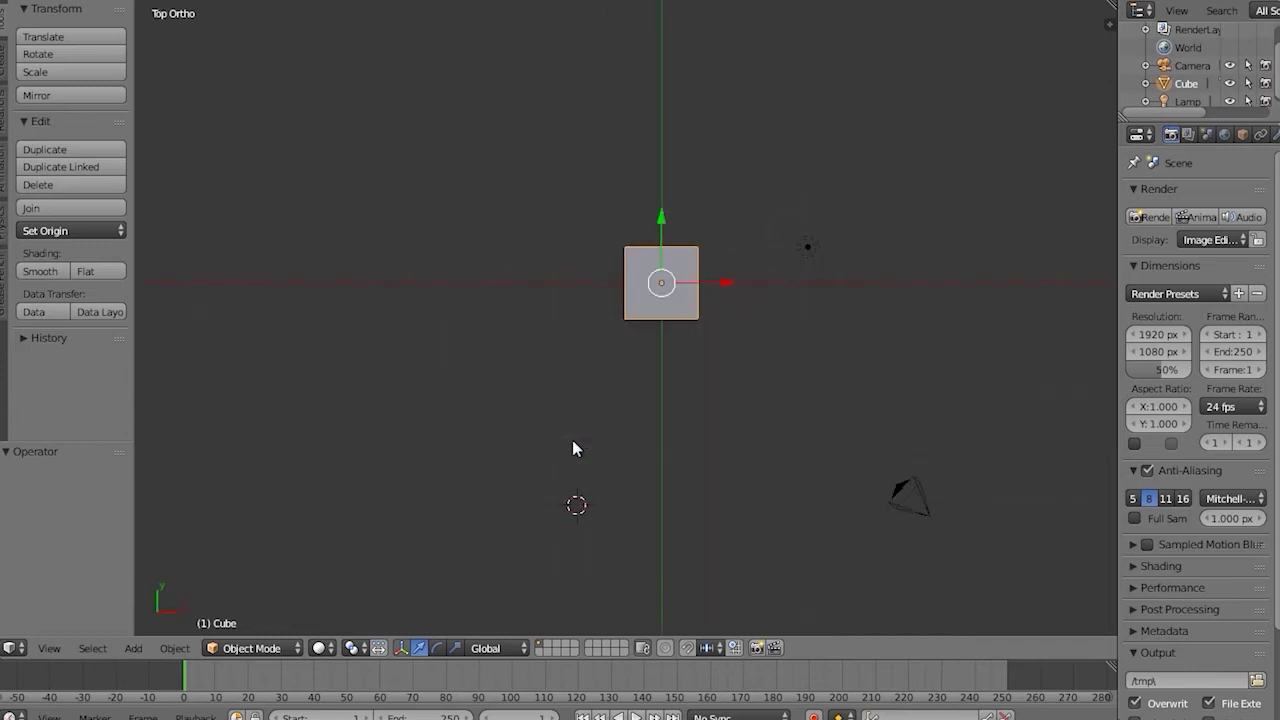
Inspect the scene in the opposite orthographic views from the back, left and bottom, ending in the bottom view
key(ctrl+KP_1)
key(ctrl+KP_3)
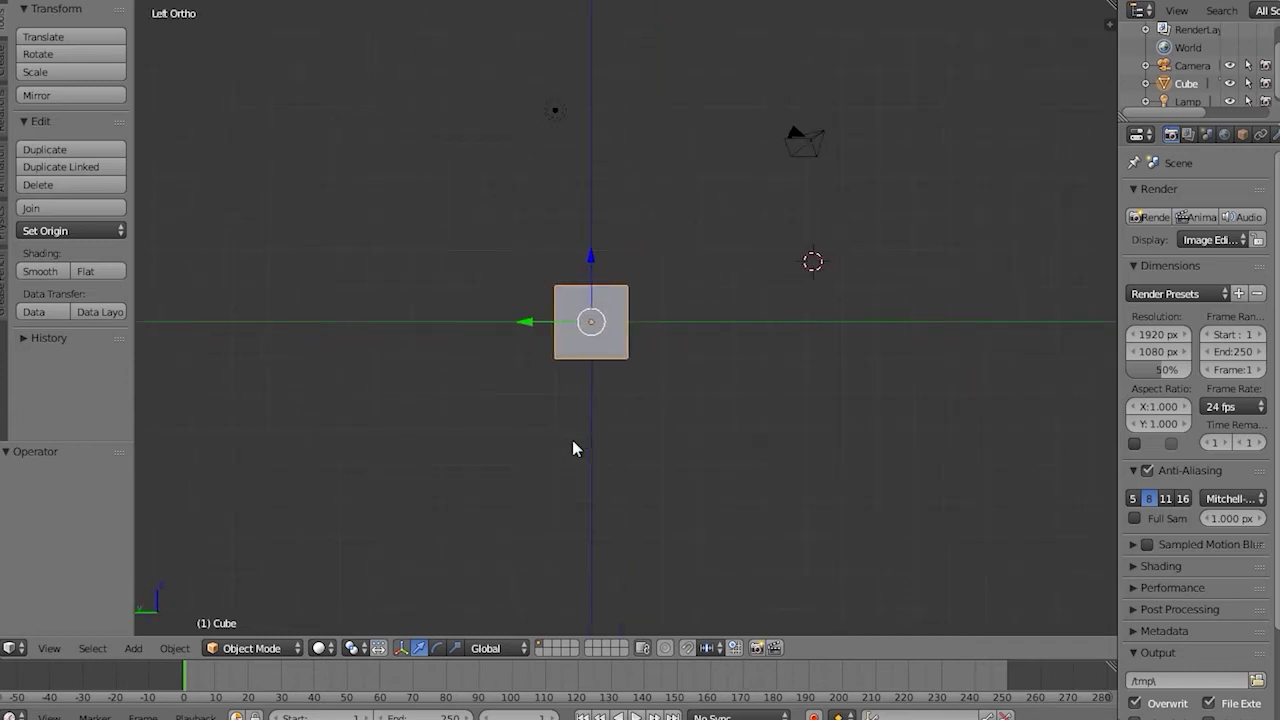
key(ctrl+KP_7)
key(ctrl+KP_8)
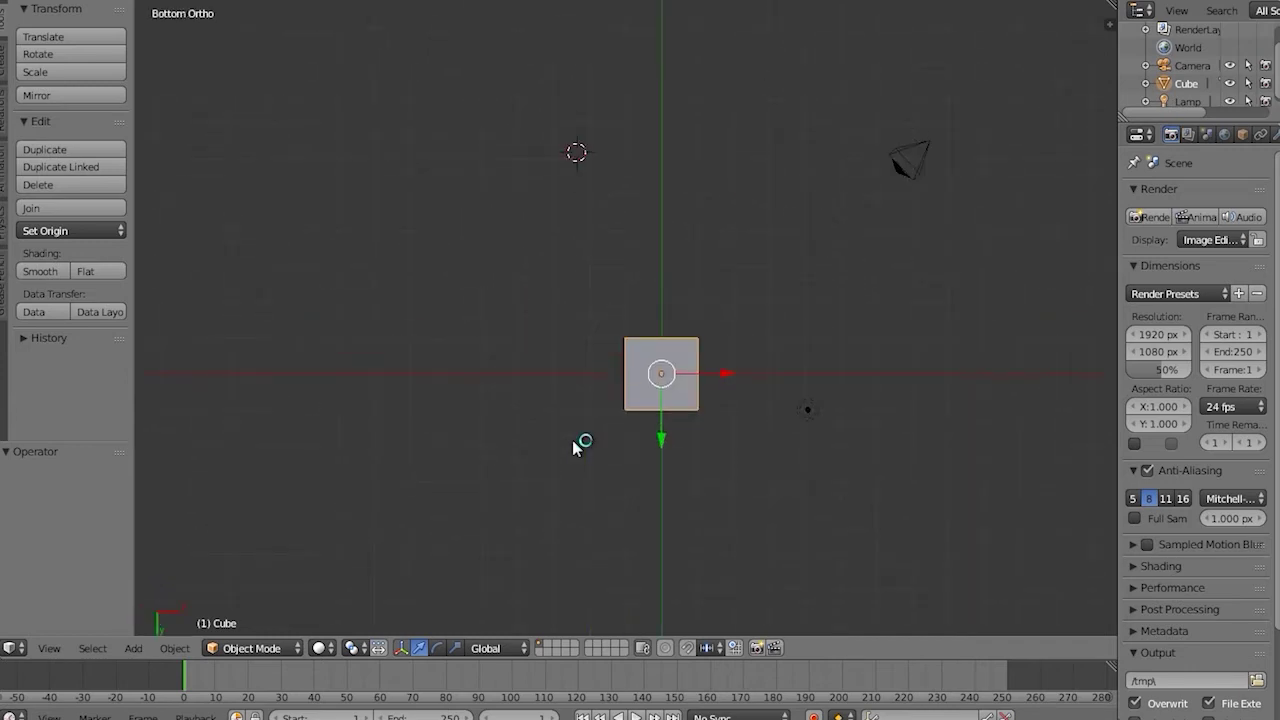
key(ctrl+KP_1)
key(ctrl+KP_3)
key(ctrl+KP_2)
key(ctrl+KP_1)
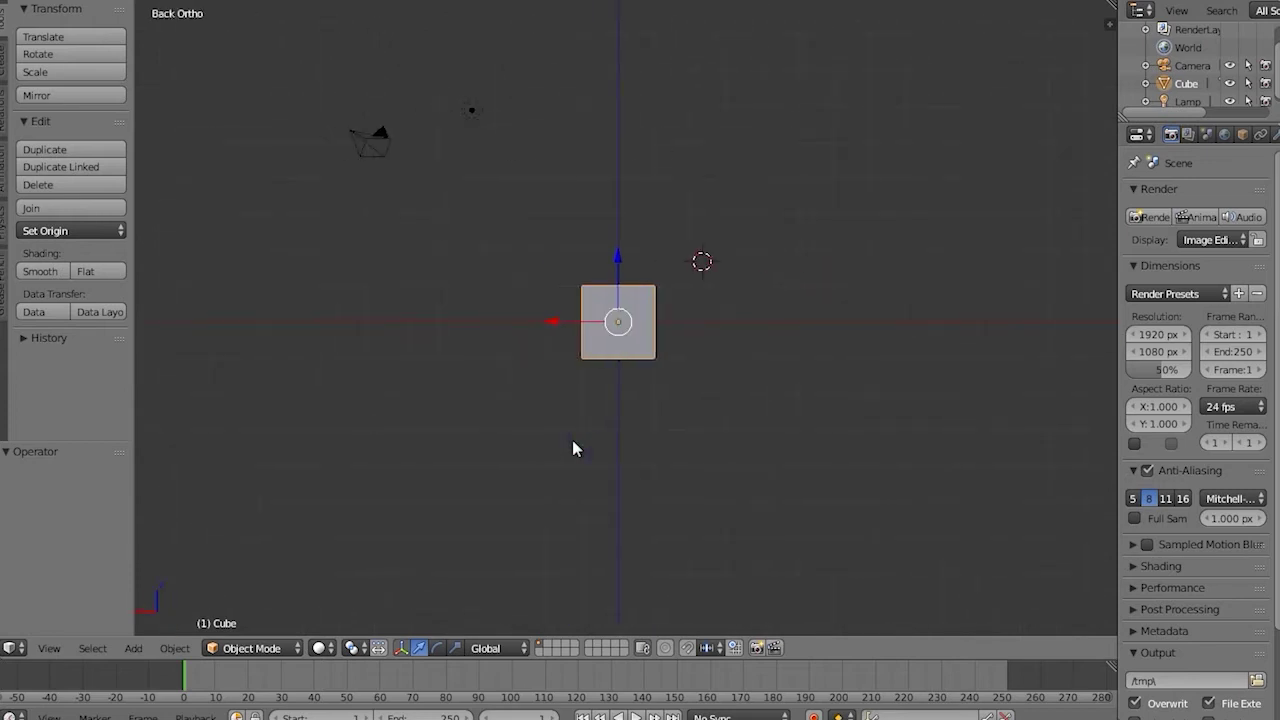
key(ctrl+KP_8)
key(ctrl+KP_6)
key(ctrl+KP_7)
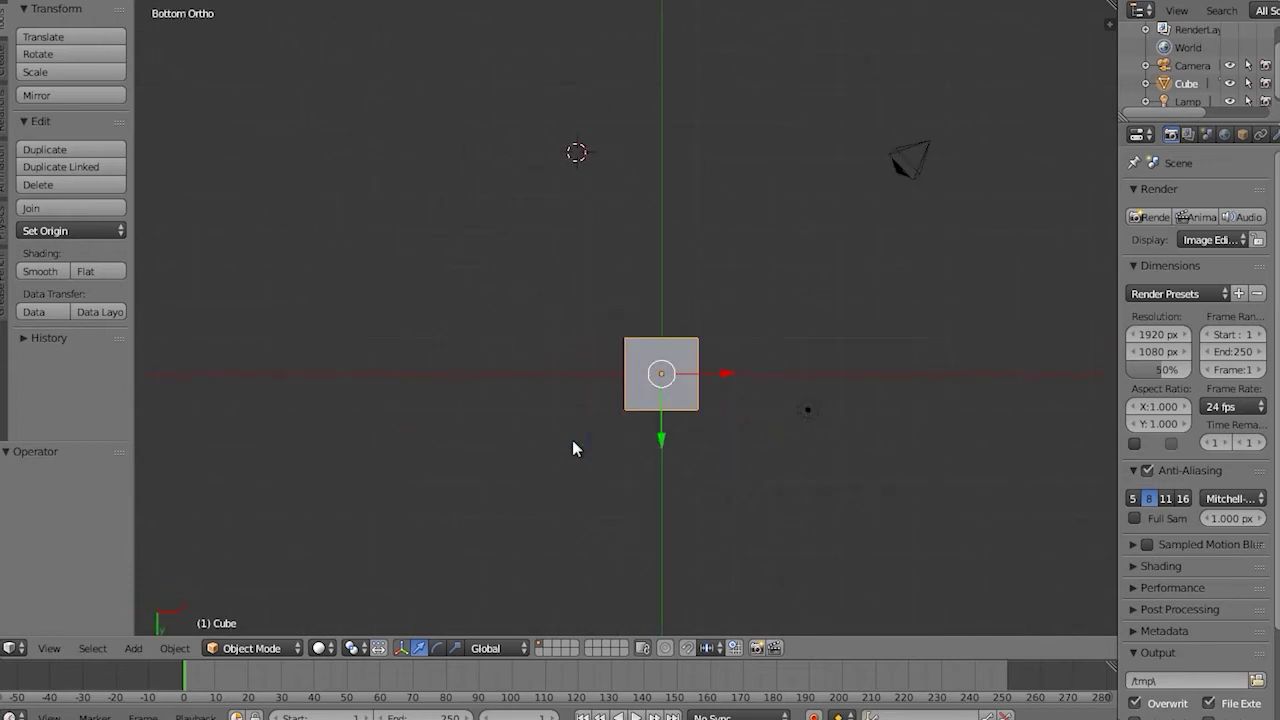
Show the 3D view's properties region and turn on the quad view from its display settings
key(n)
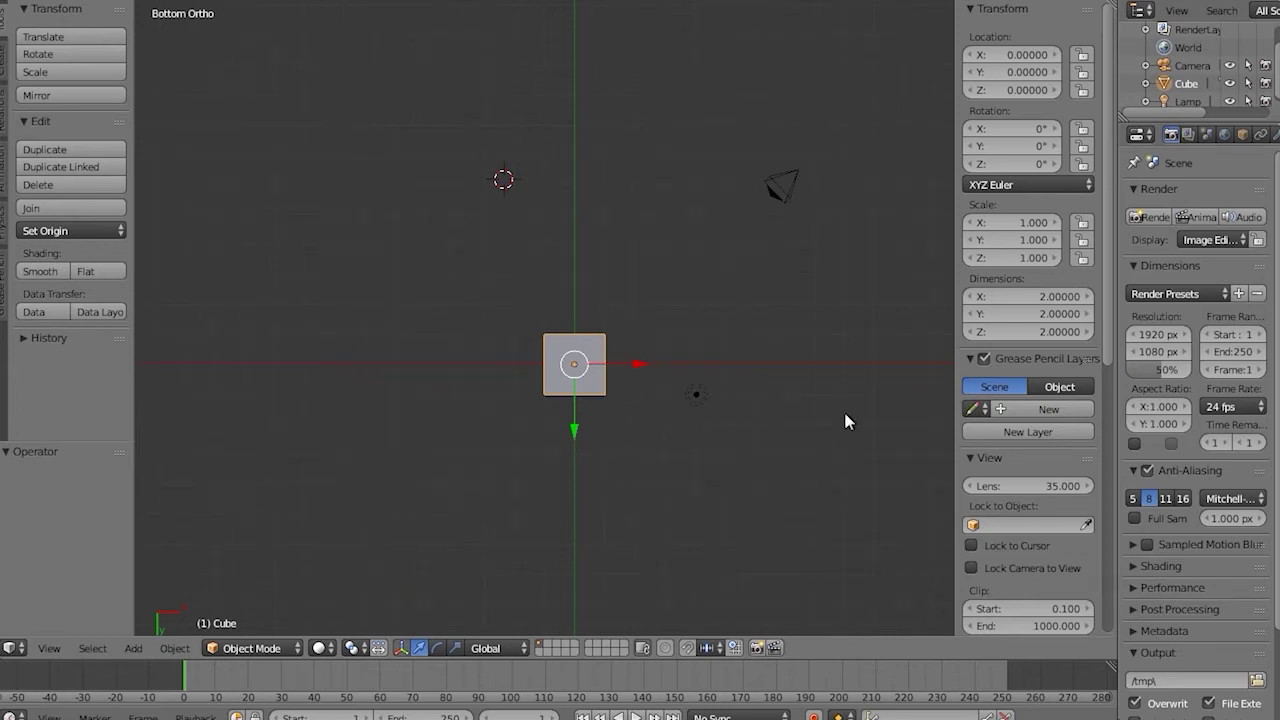
drag(1105, 316, 1100, 553)
click(993, 468)
drag(1112, 432, 1096, 559)
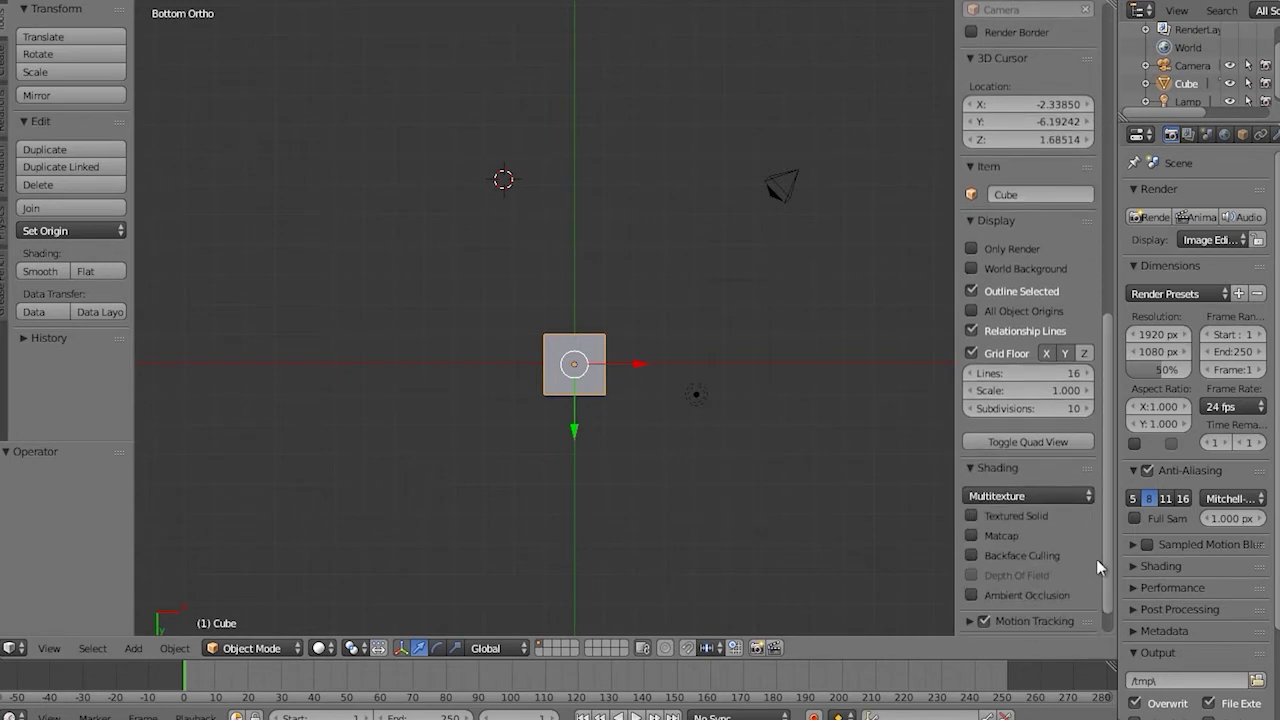
click(1059, 450)
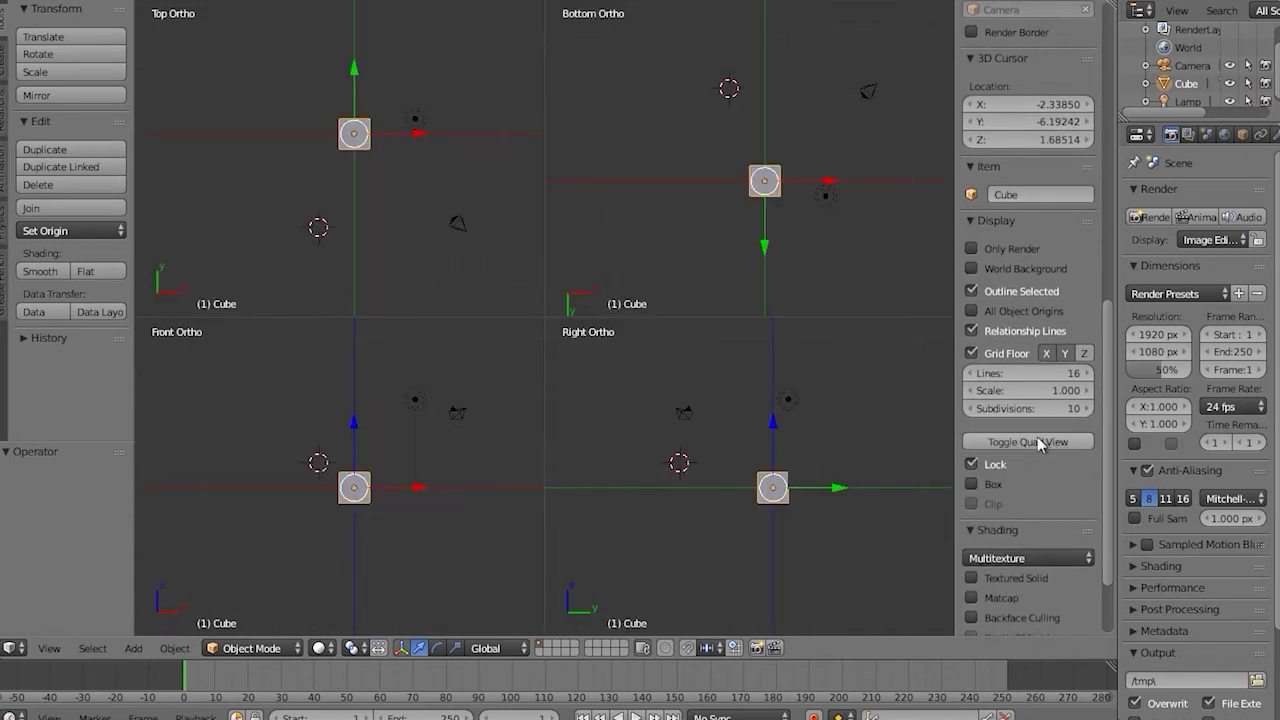
Check the cube at different zoom levels in the front and right panes of the quad view, and return to a single angled view
click(364, 486)
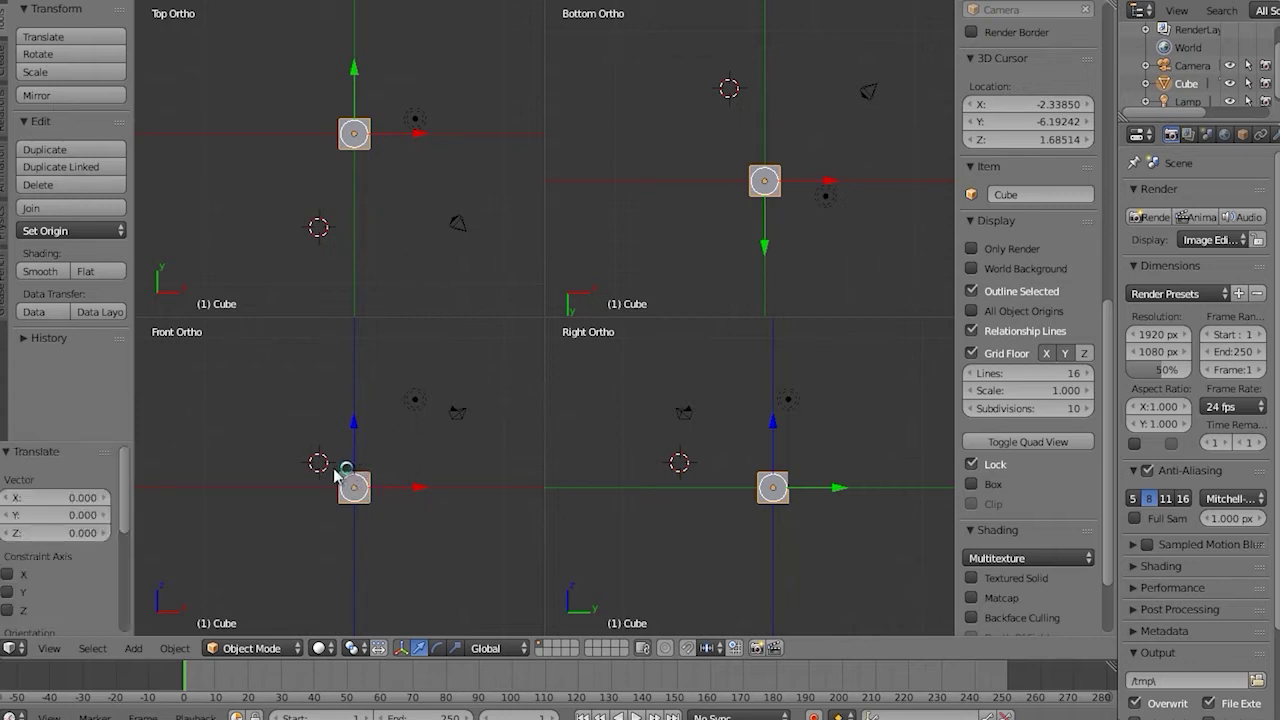
scroll(343, 495, down, 4)
scroll(343, 497, down, 3)
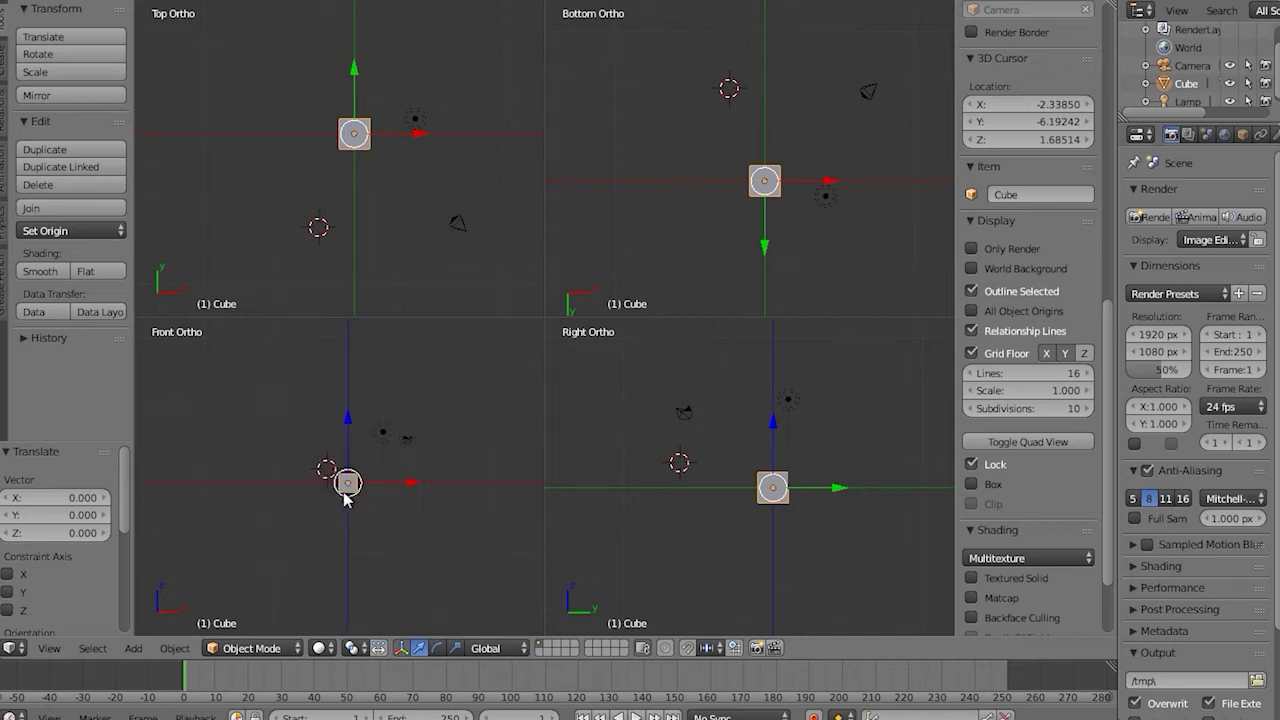
scroll(343, 497, up, 2)
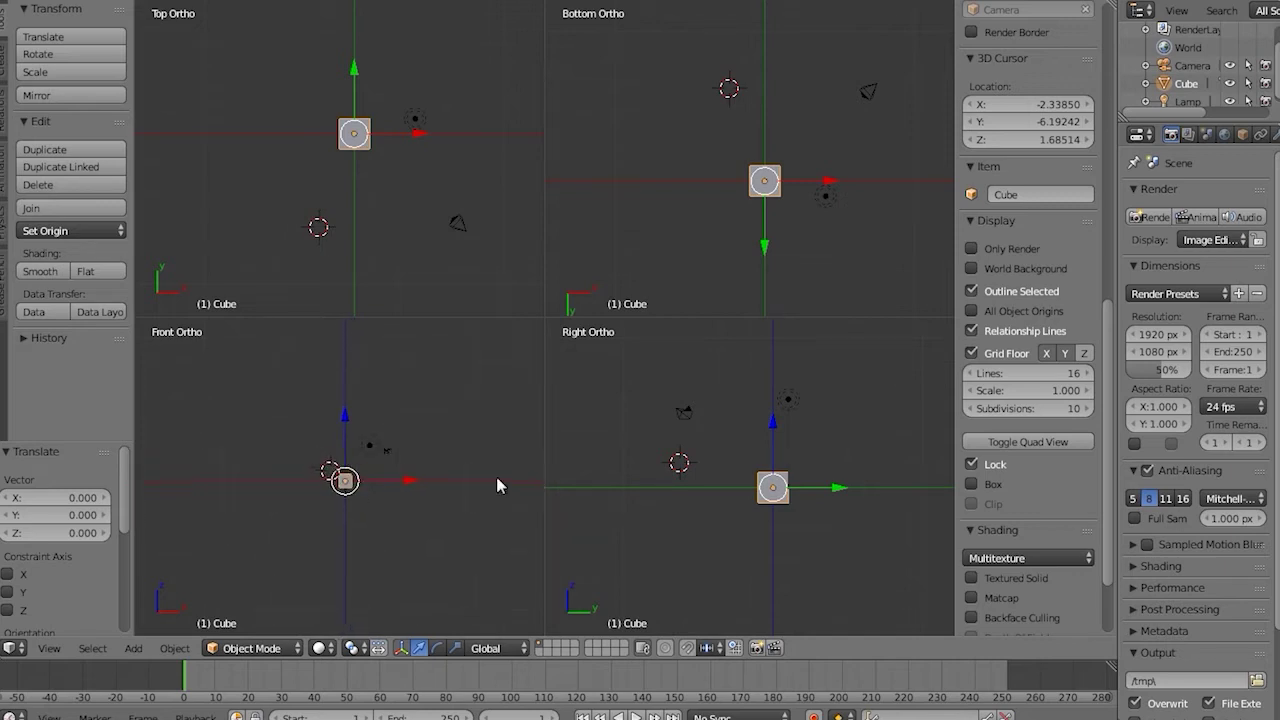
scroll(780, 495, up, 2)
scroll(775, 490, down, 4)
scroll(771, 483, up, 6)
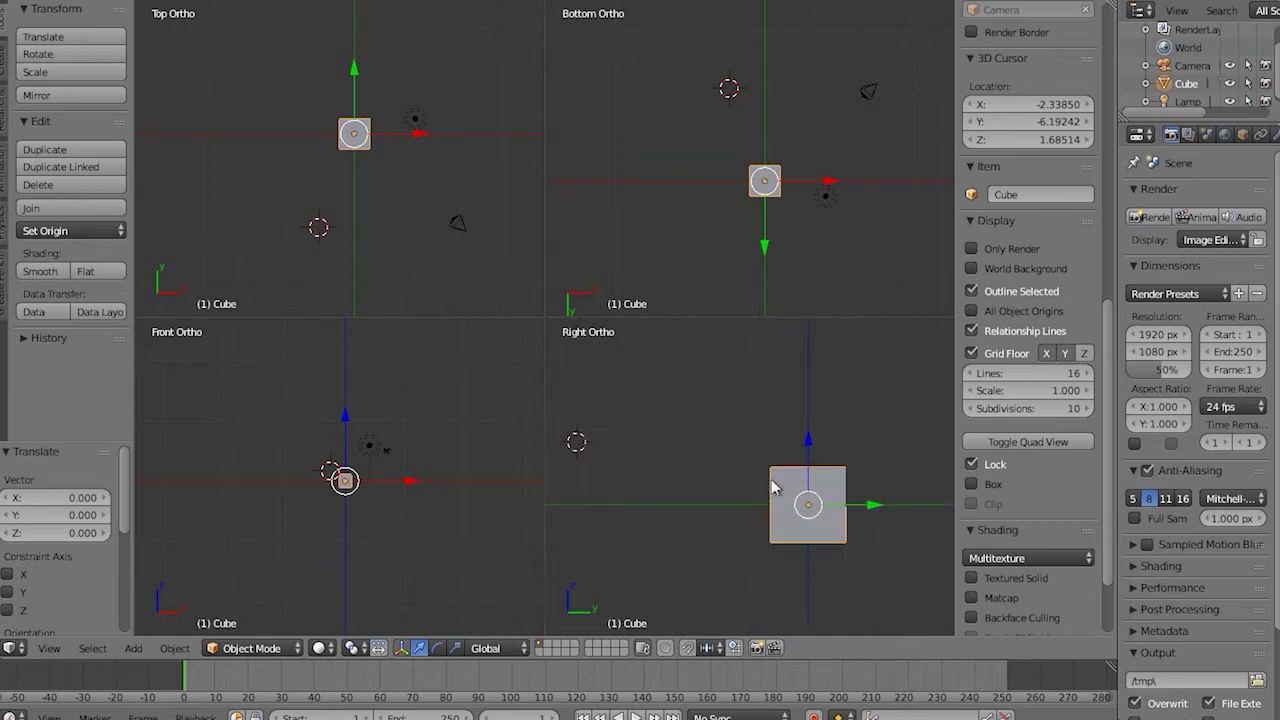
scroll(772, 485, down, 4)
scroll(771, 485, up, 2)
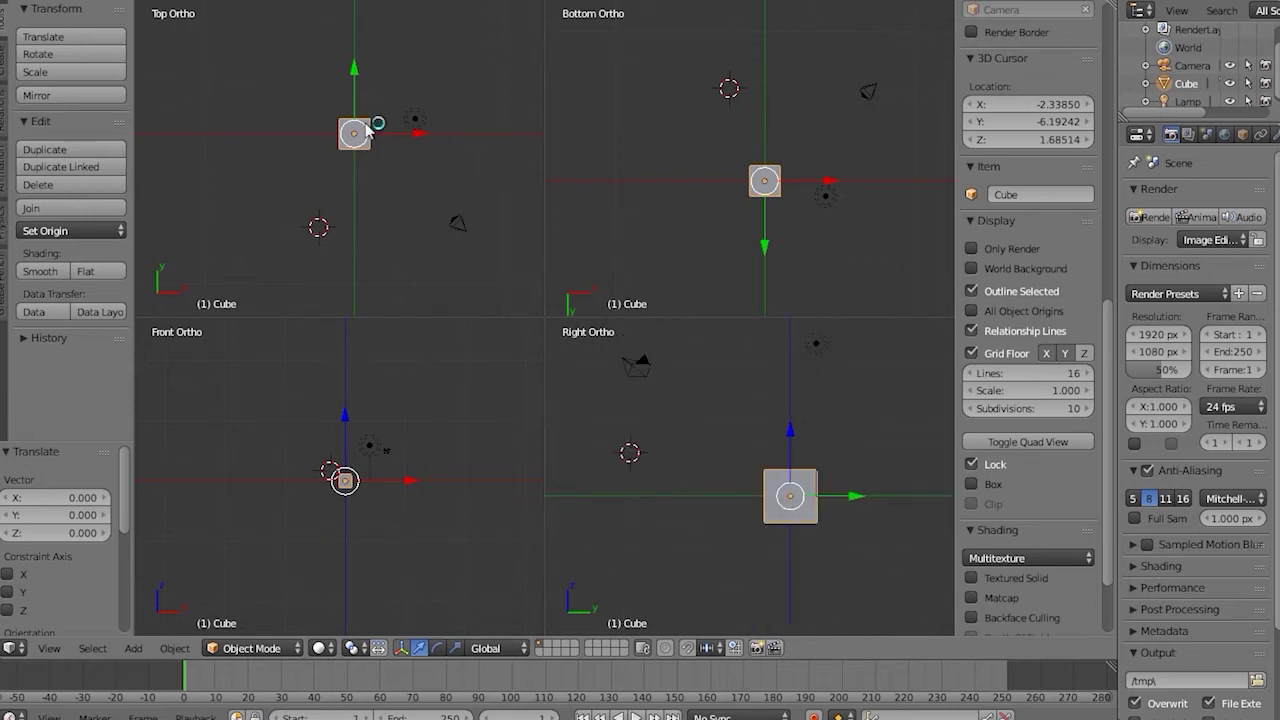
key(ctrl+alt+q)
middle_drag(614, 449, 587, 477)
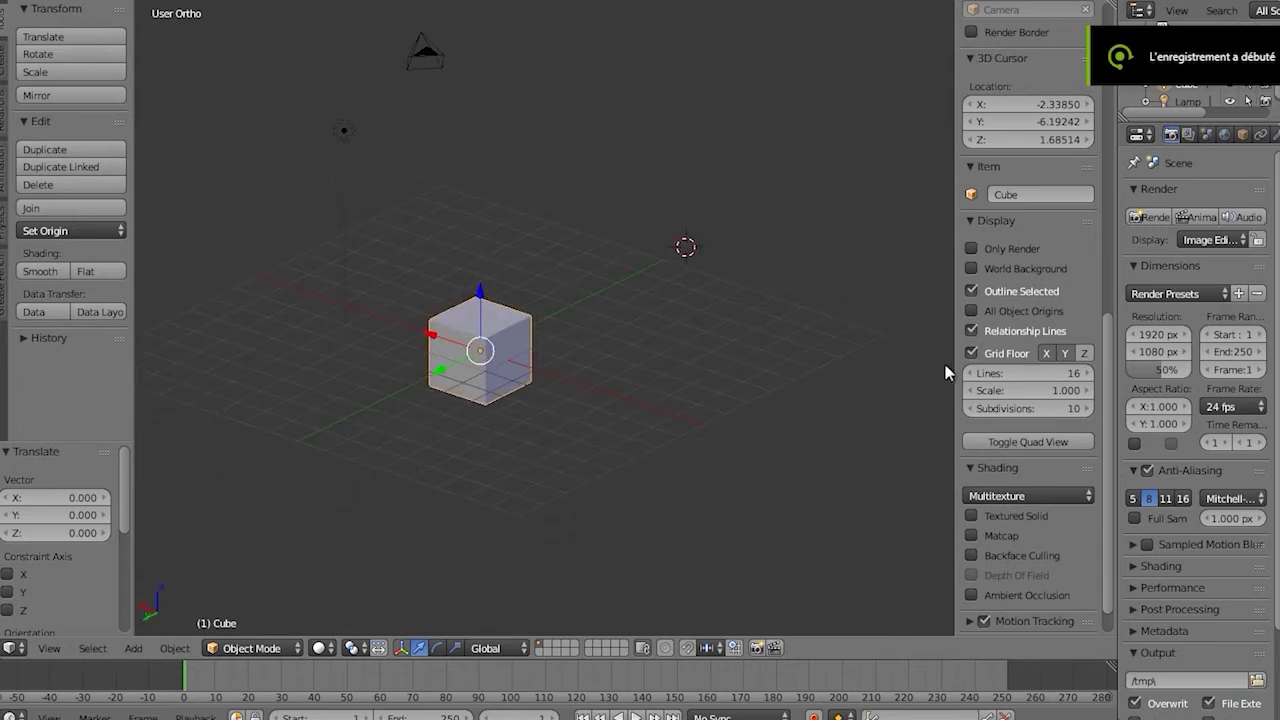
Try hiding and showing the grid floor, and toggle its Z and X axis options
click(971, 354)
click(971, 354)
click(971, 354)
click(971, 354)
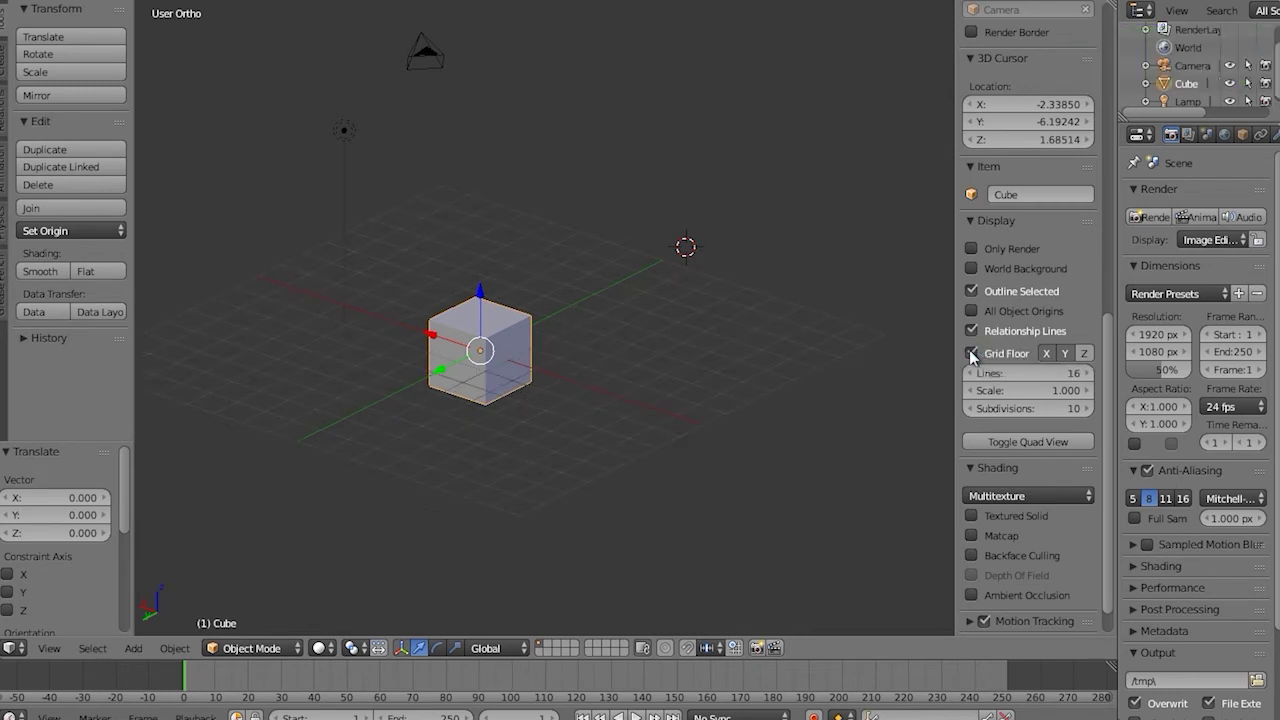
click(971, 354)
click(971, 354)
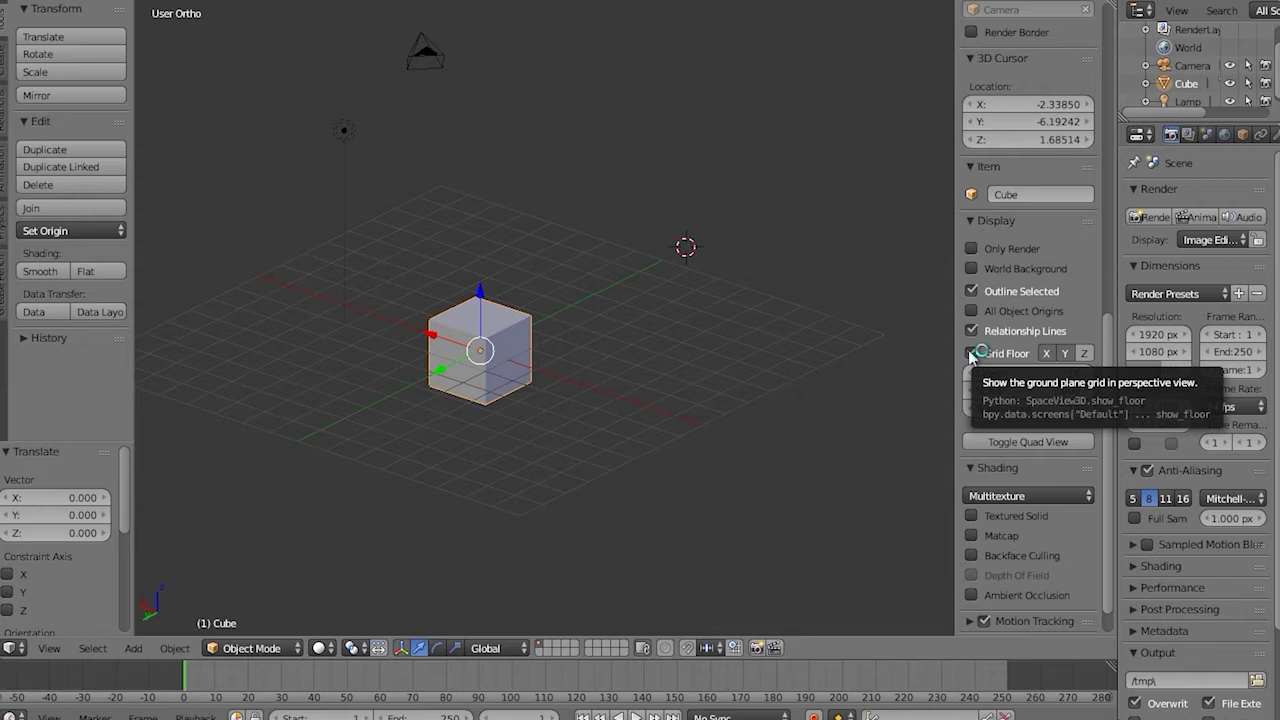
middle_drag(880, 366, 800, 520)
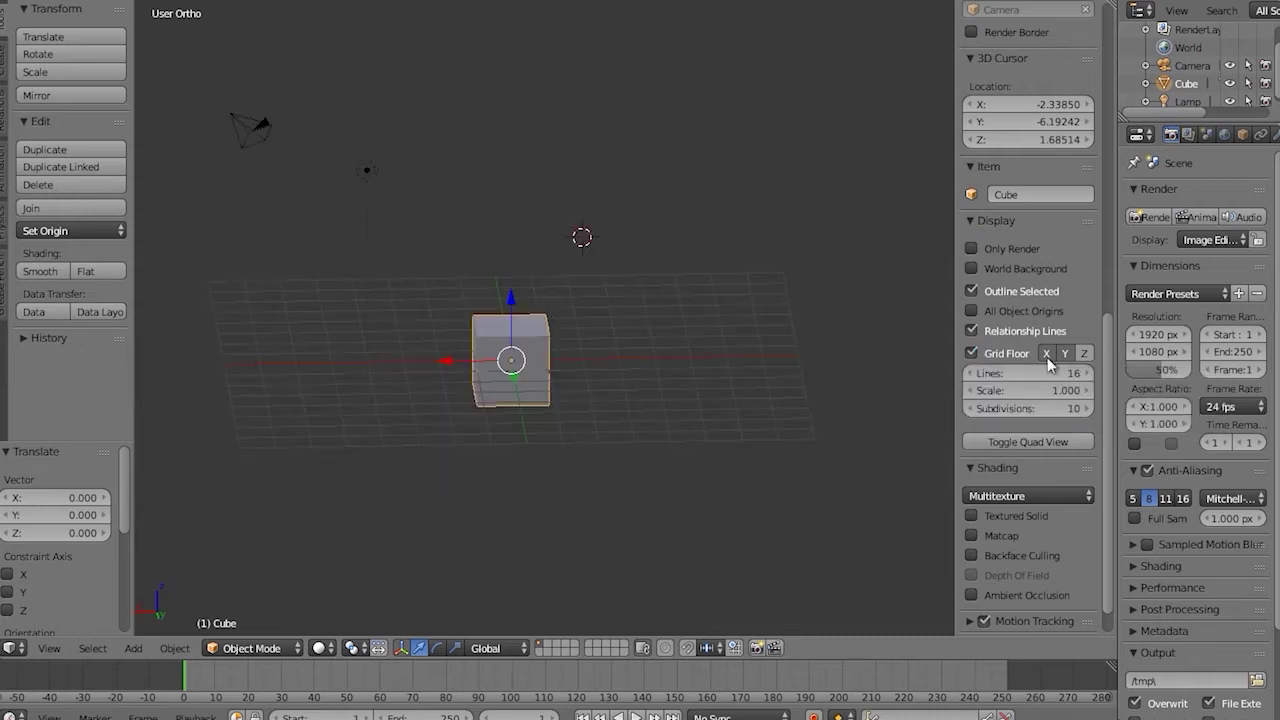
click(1084, 354)
click(1046, 354)
Switch the cube to Edit Mode and select its near upper-right corner vertex
click(250, 649)
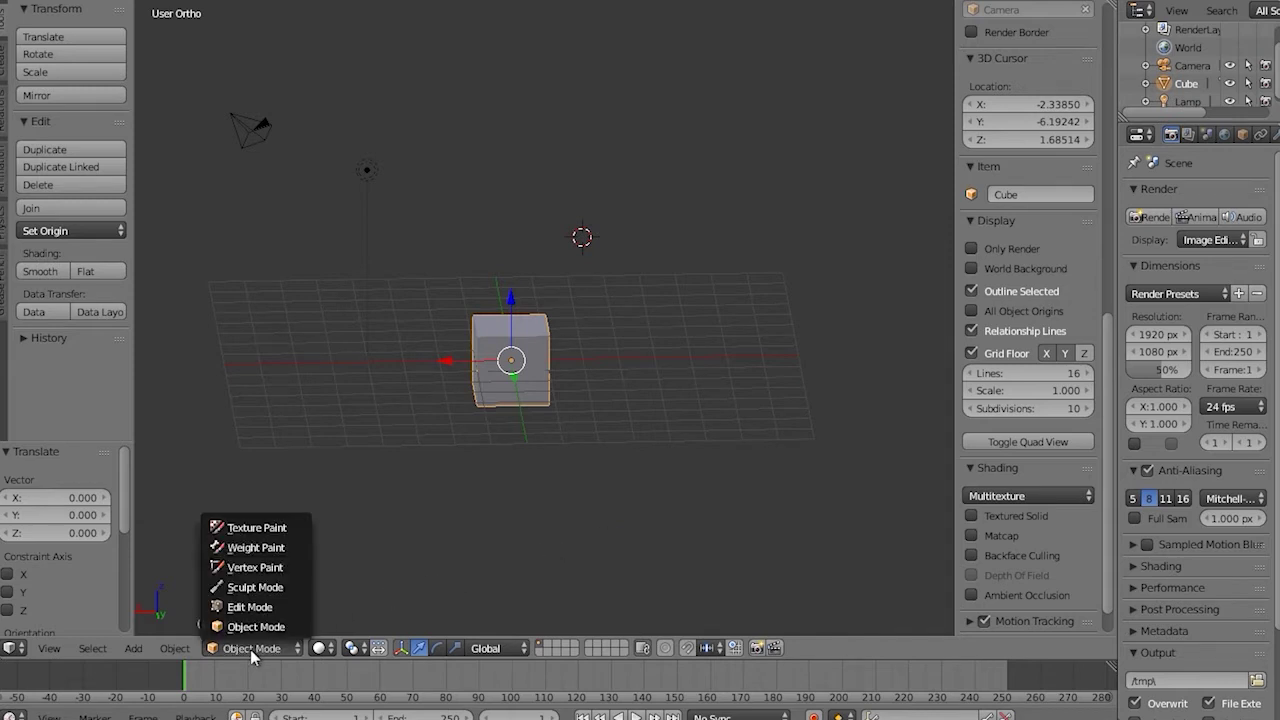
click(249, 607)
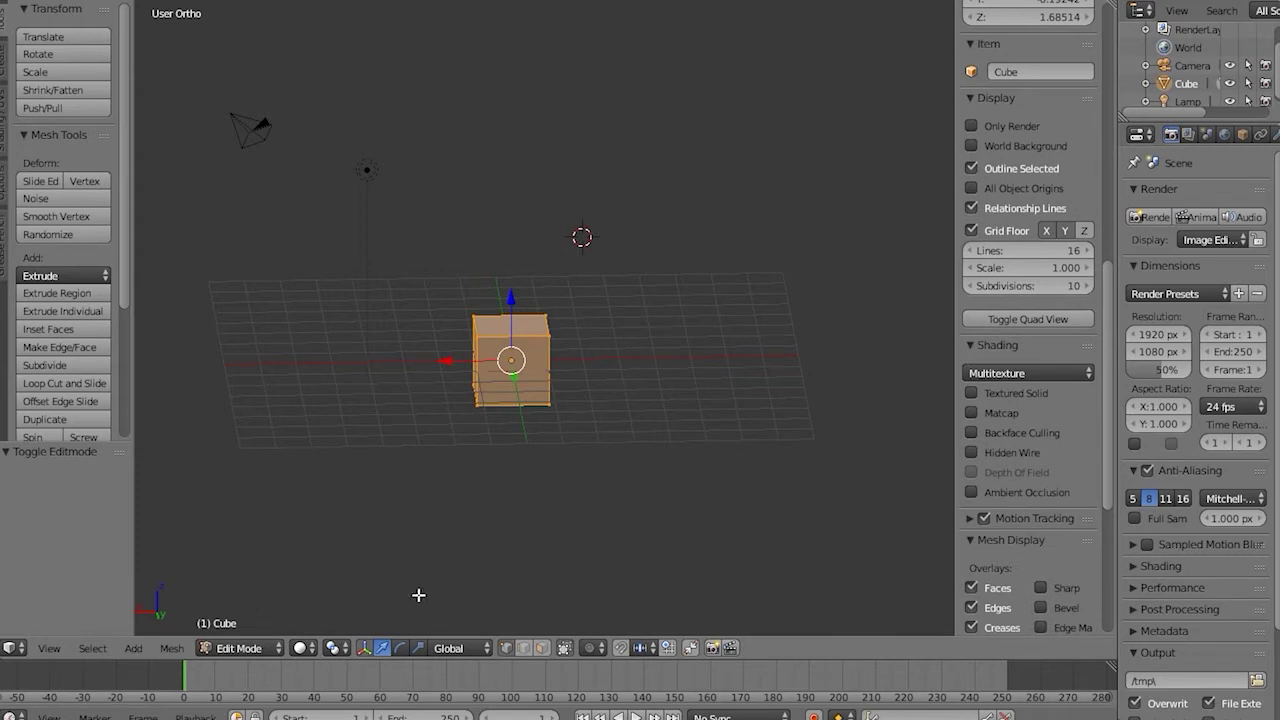
right_click(549, 336)
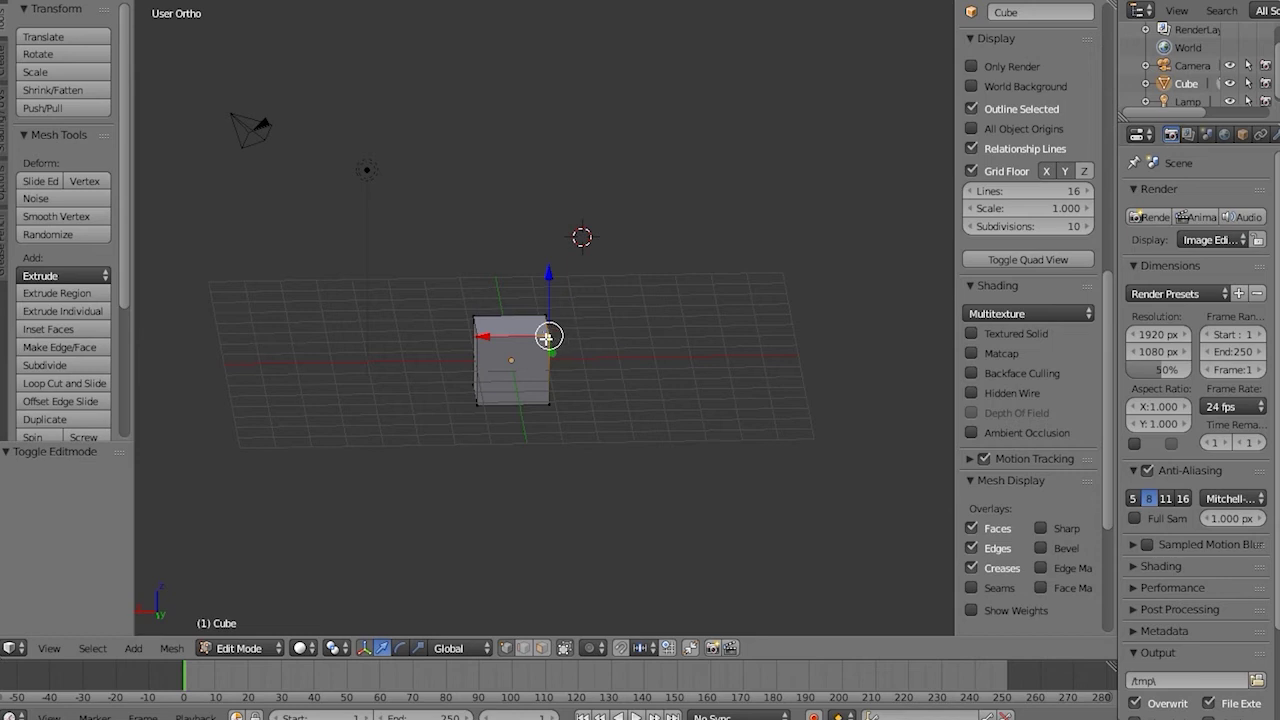
Move the selected vertex about 1.8 units along Y, and move the near upper-left vertex freely outward and down
key(g)
key(y)
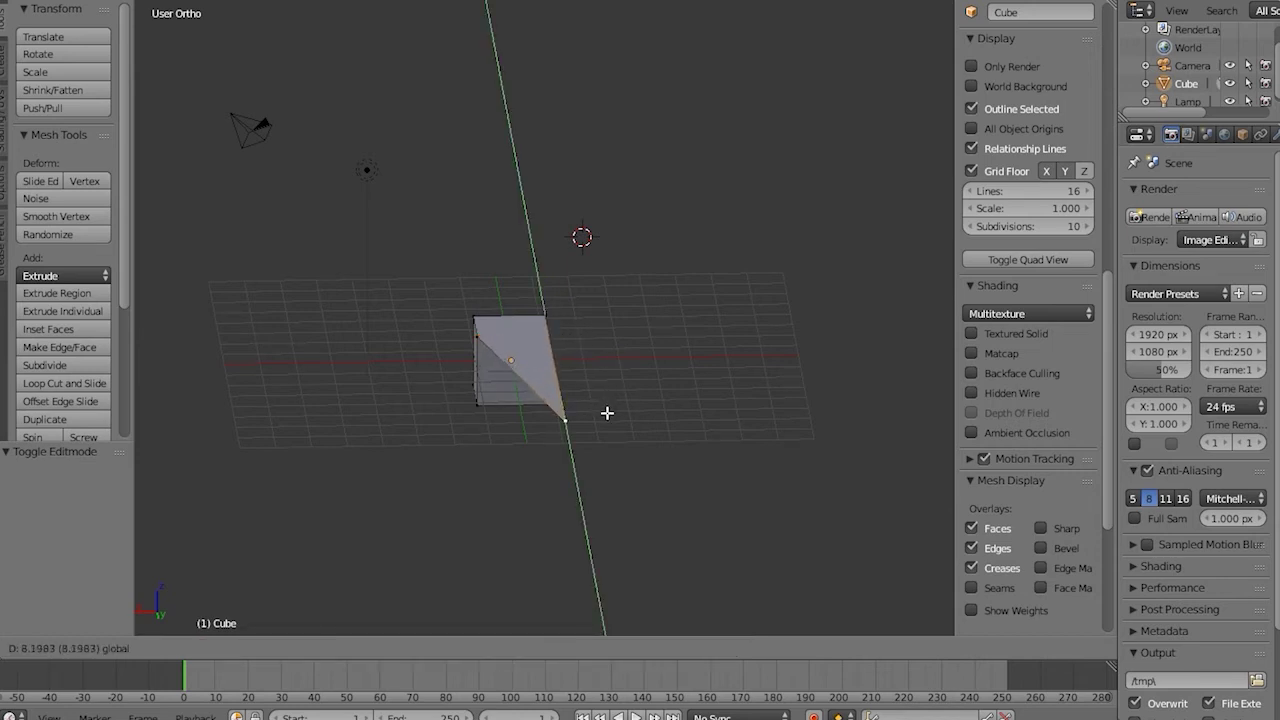
click(620, 338)
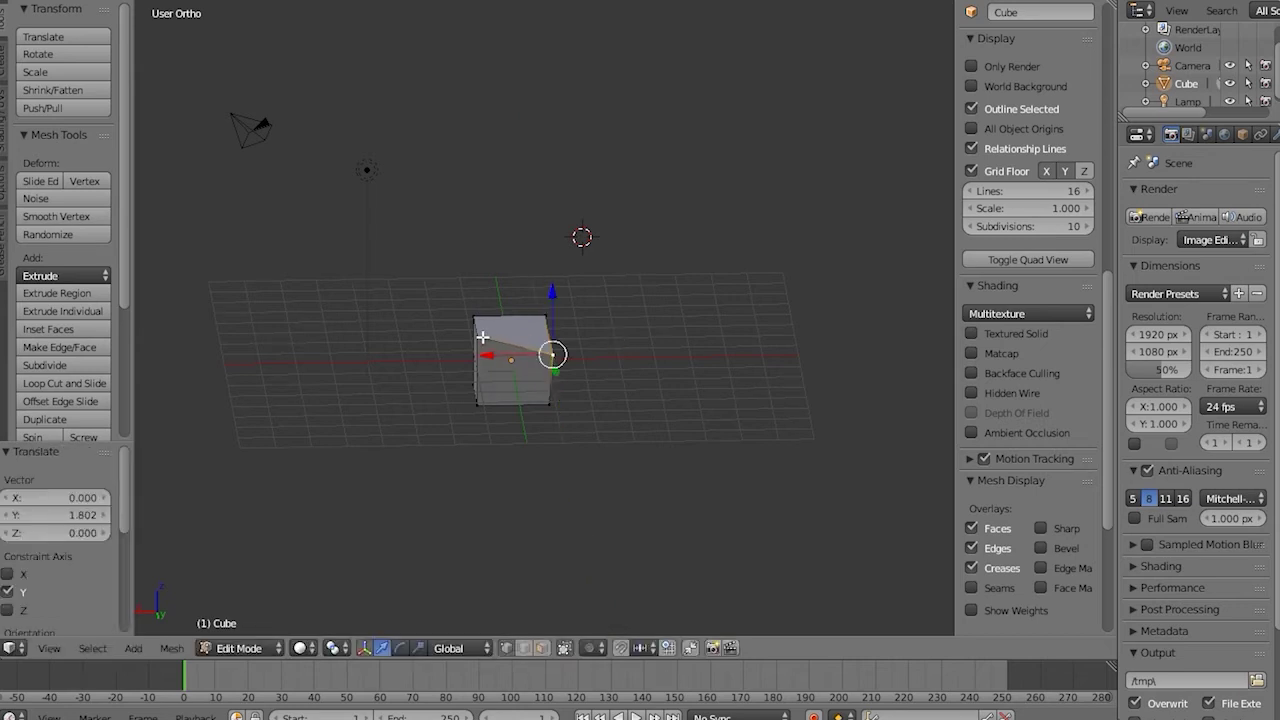
key(g)
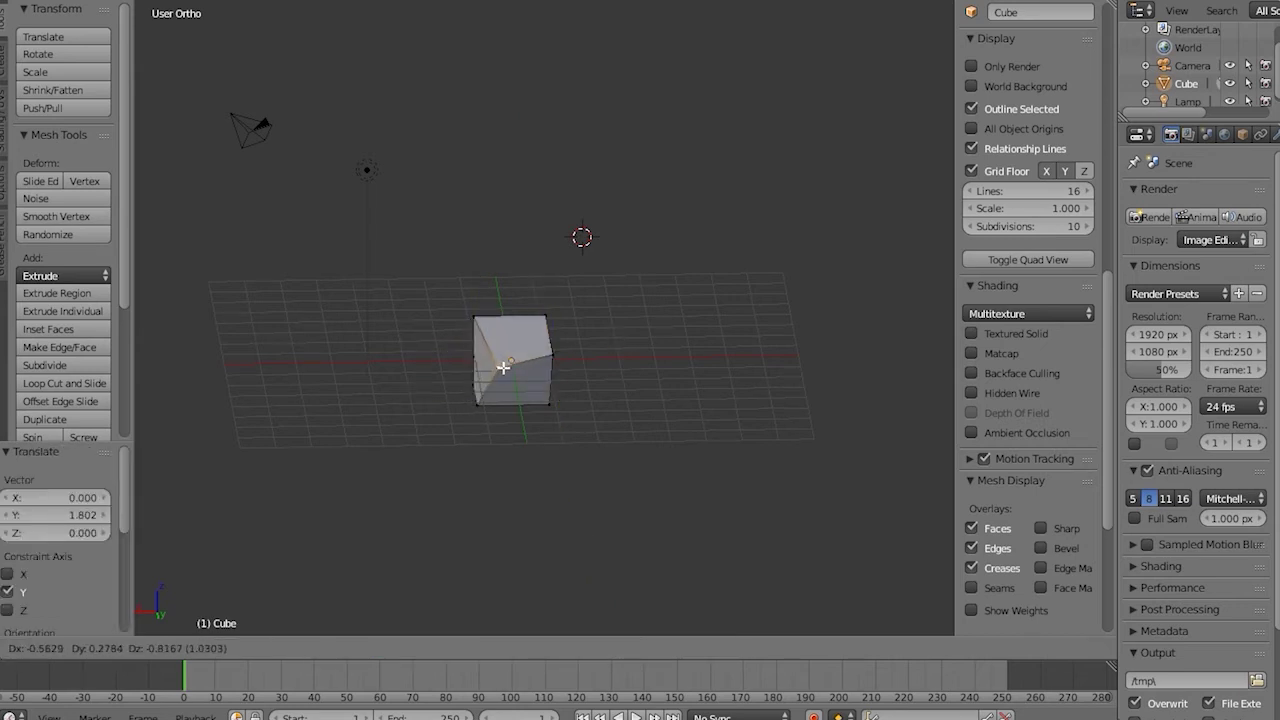
click(408, 385)
Move the far upper-right vertex about 0.56 units along Y, and shift it freely by about 1.09, 0.12 and -0.60 units
right_click(547, 316)
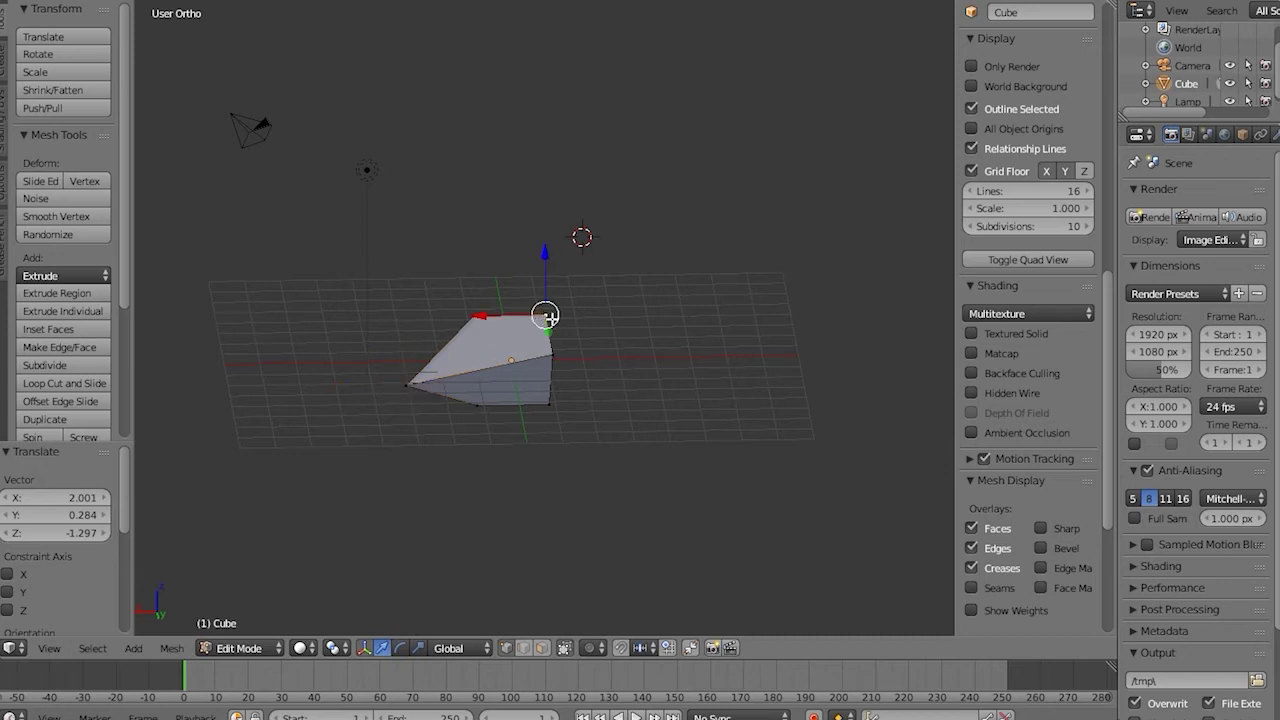
key(g)
key(y)
click(576, 314)
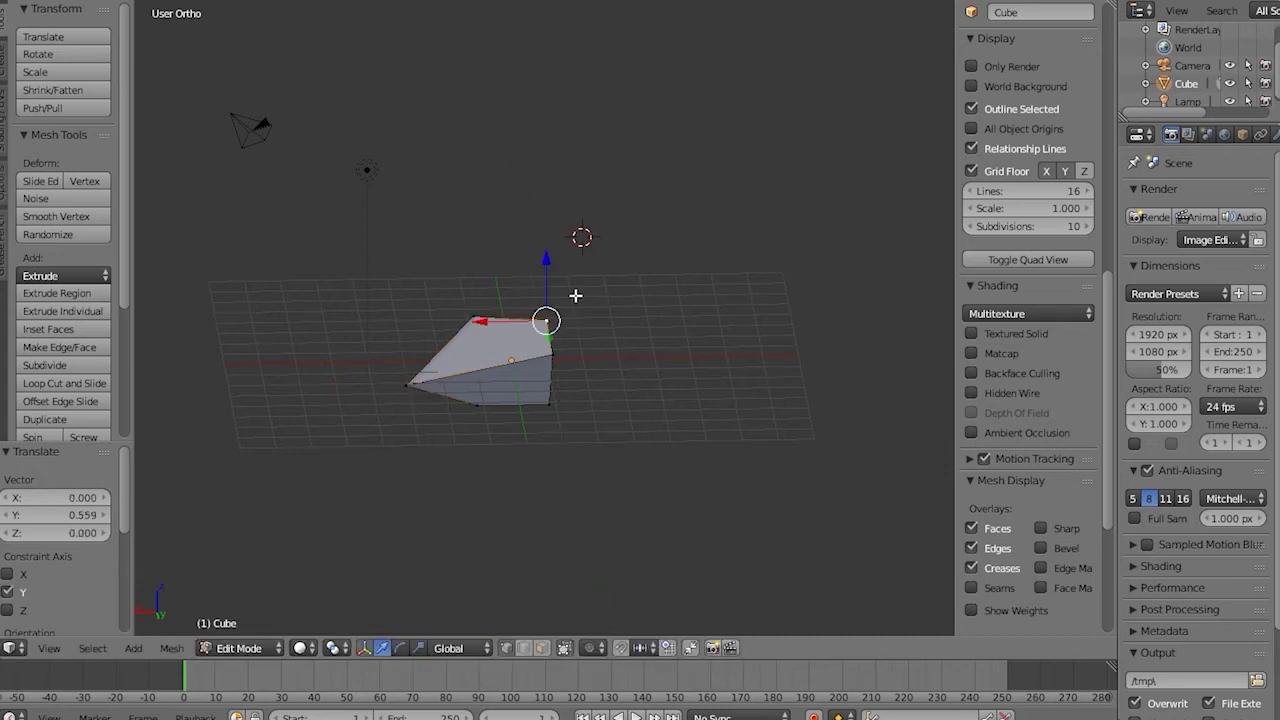
key(g)
click(536, 318)
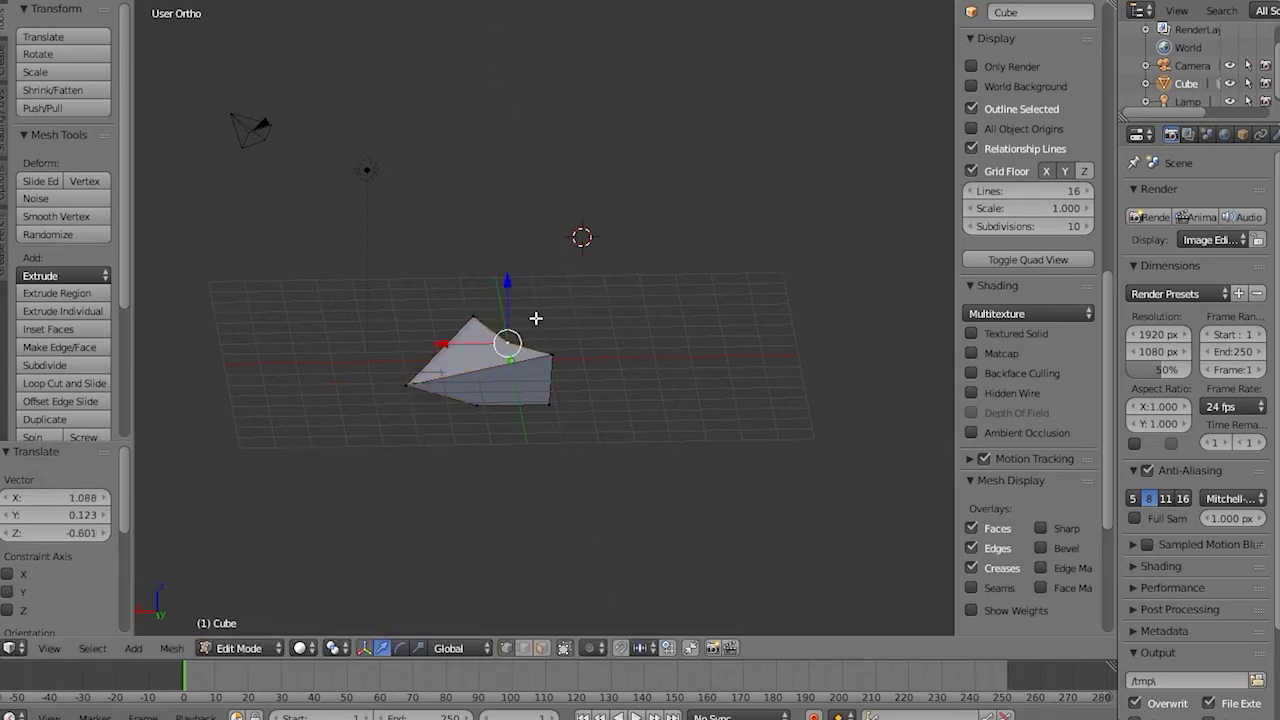
Undo all the vertex moves on the cube
key(ctrl+z)
key(ctrl+z)
key(ctrl+z)
key(ctrl+z)
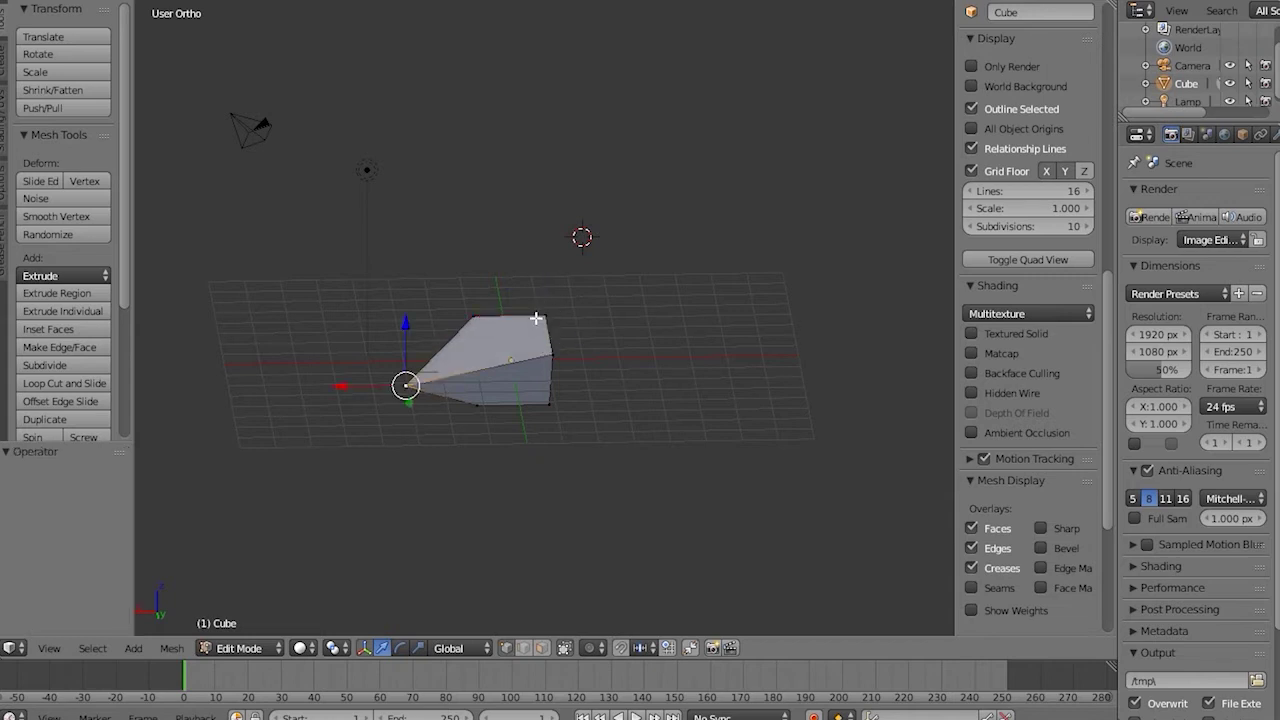
key(ctrl+z)
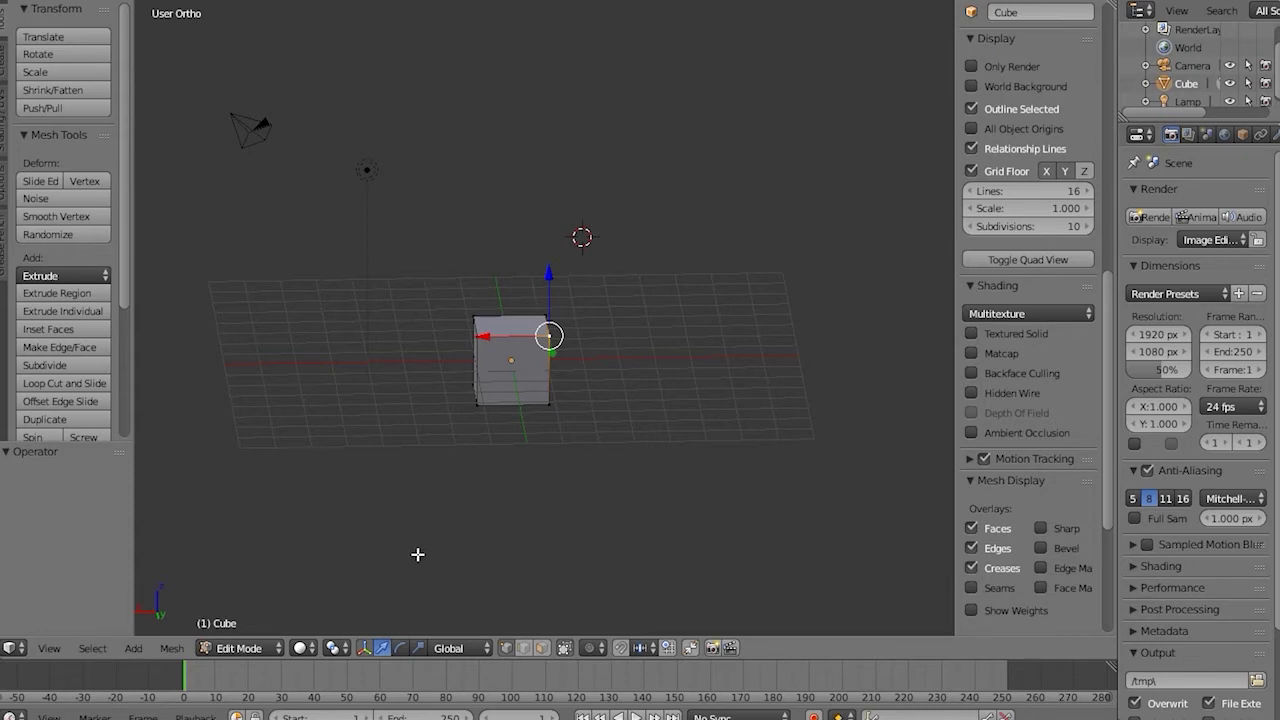
Box-select the cube's top vertices, reselect only the far upper-left vertex, and box-select around the whole cube
key(b)
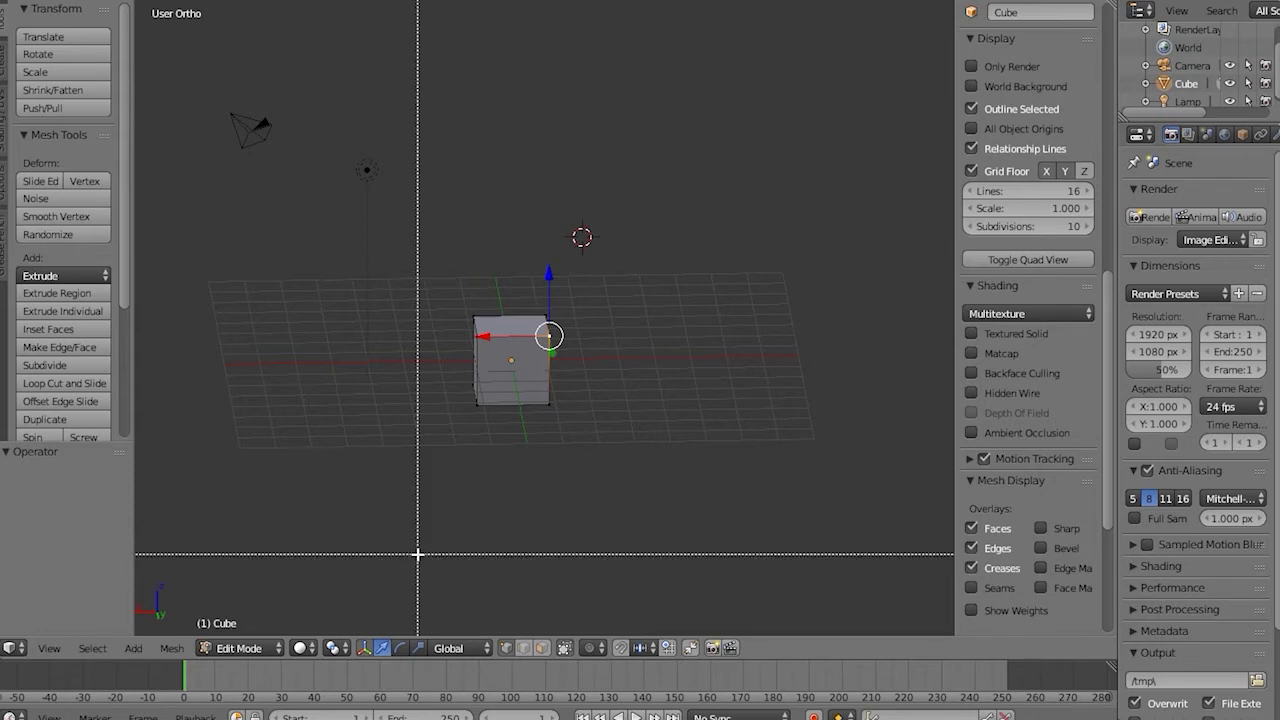
drag(429, 303, 595, 367)
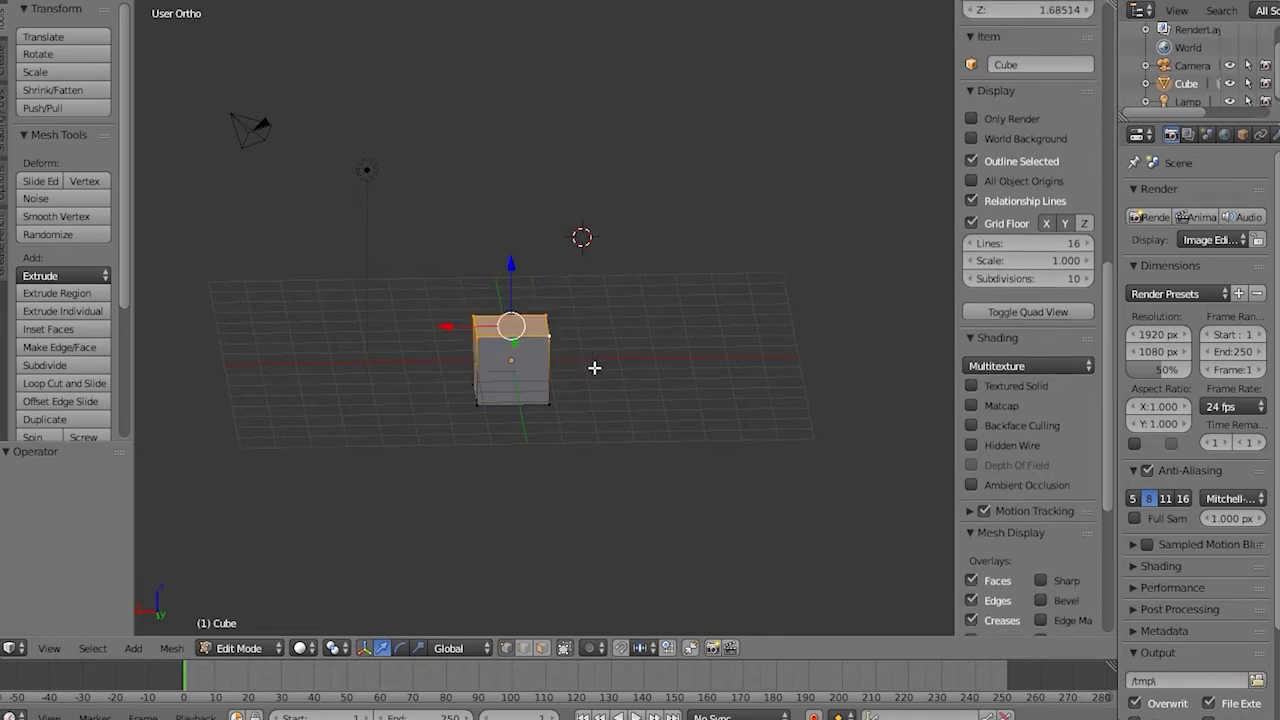
right_click(441, 293)
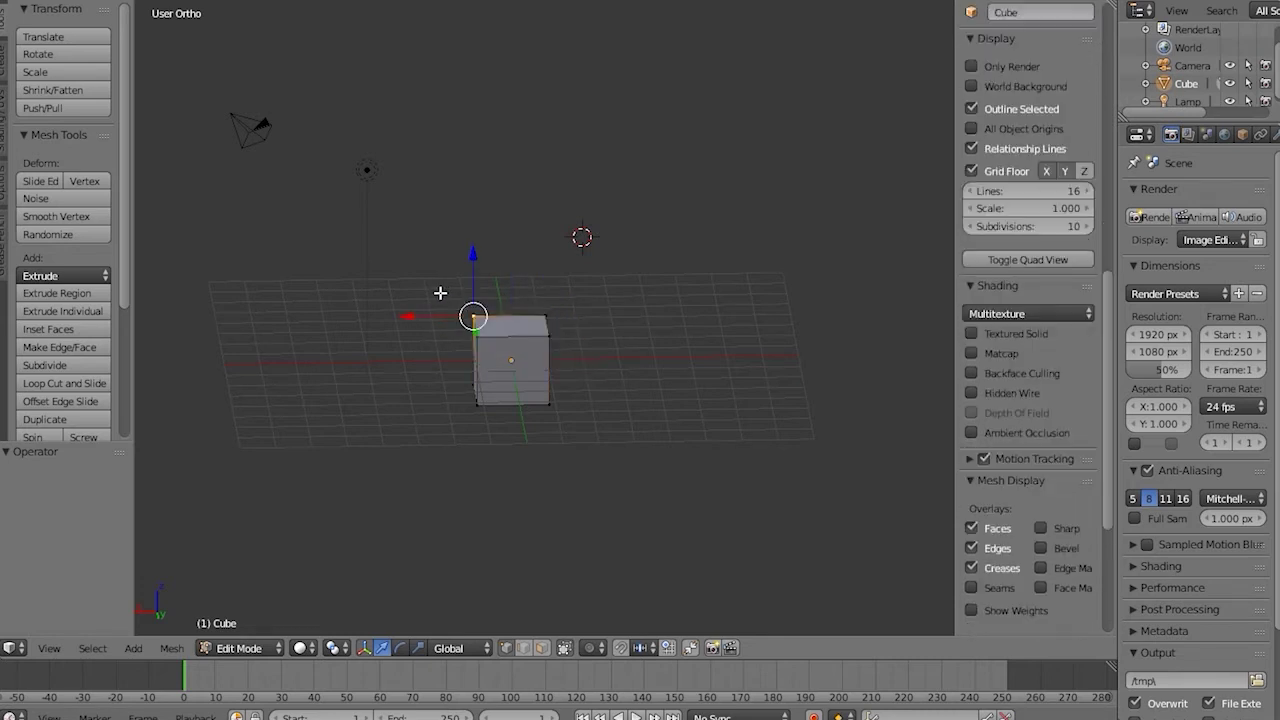
key(b)
drag(441, 288, 606, 438)
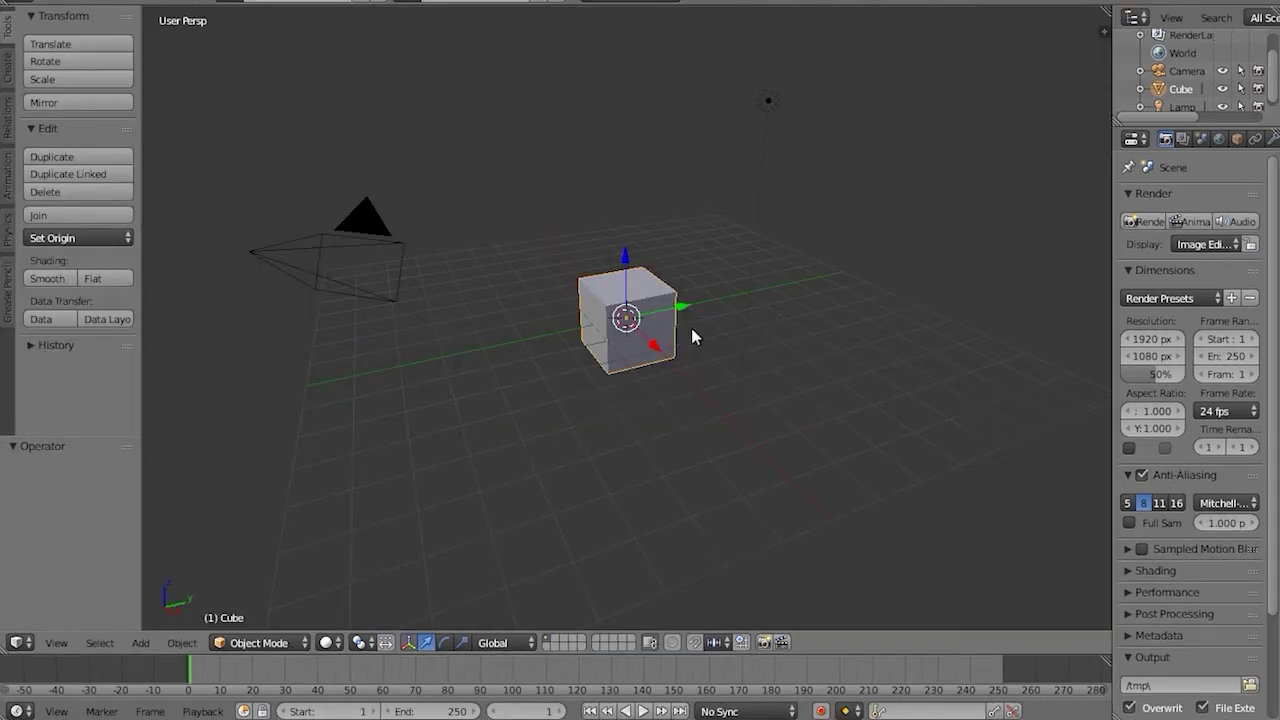
Delete the default cube and add a new mesh cube at the scene centre
key(x)
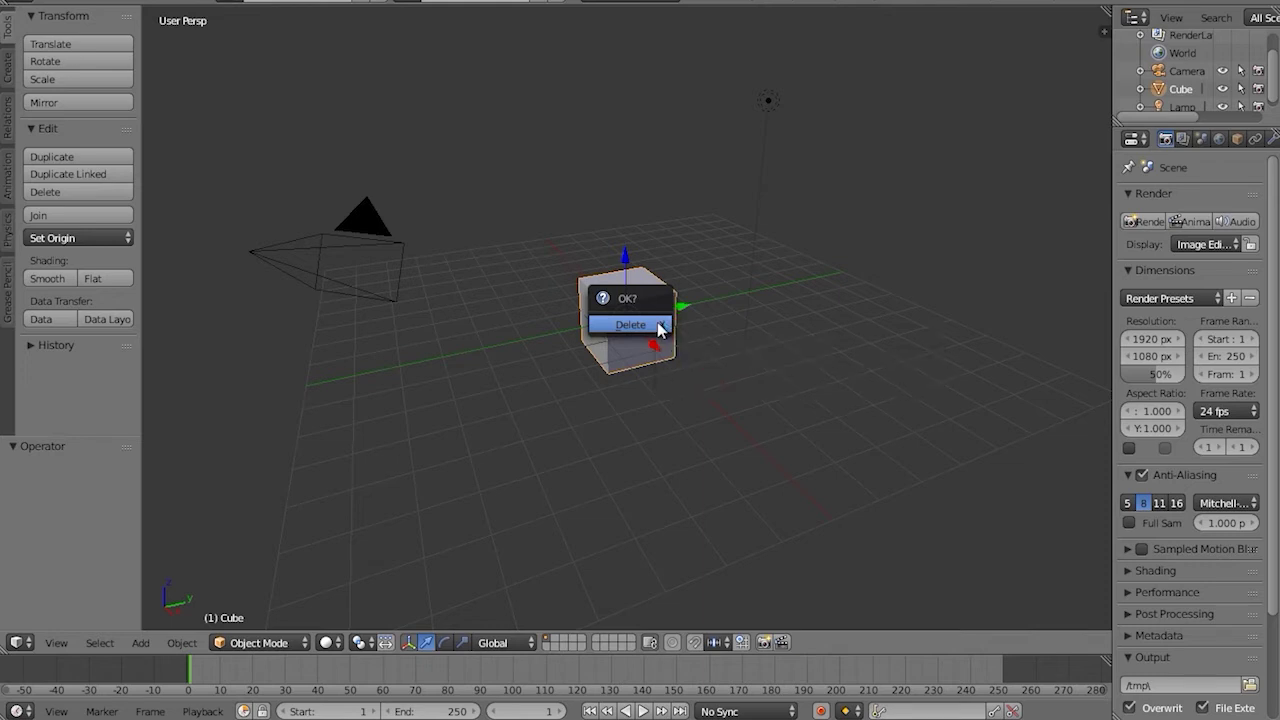
click(658, 328)
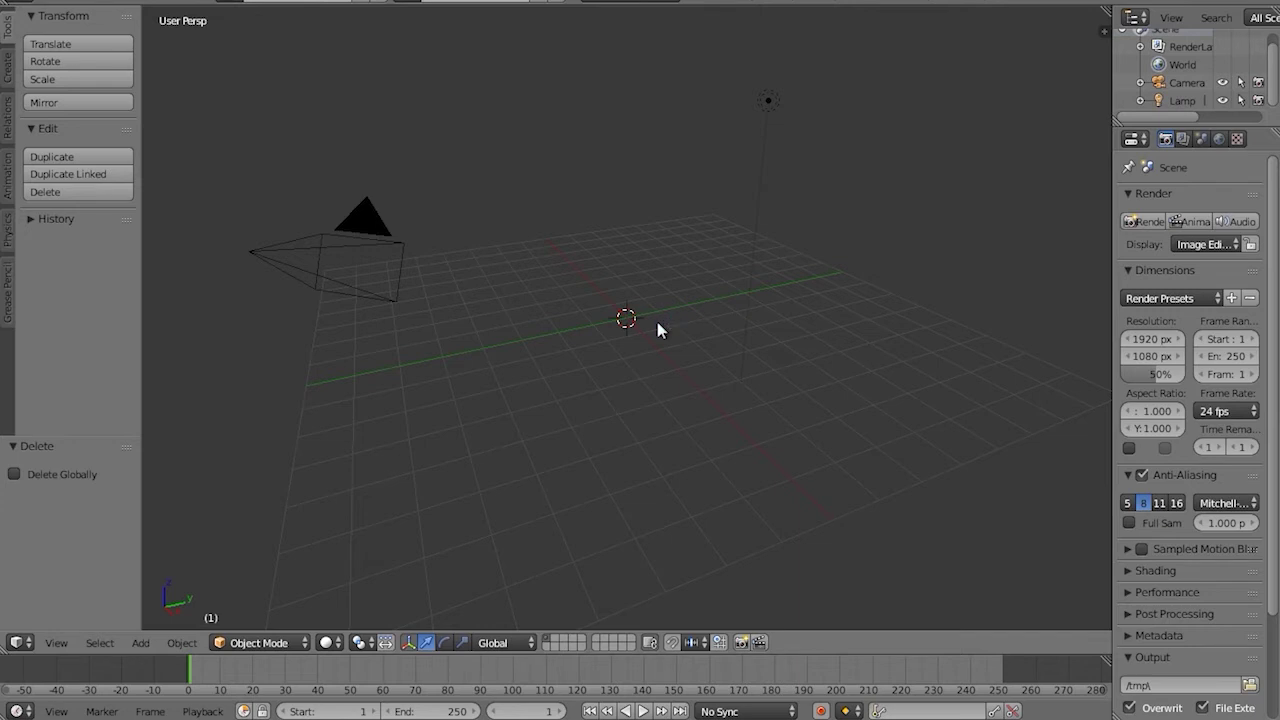
key(shift+a)
mouse_move(662, 328)
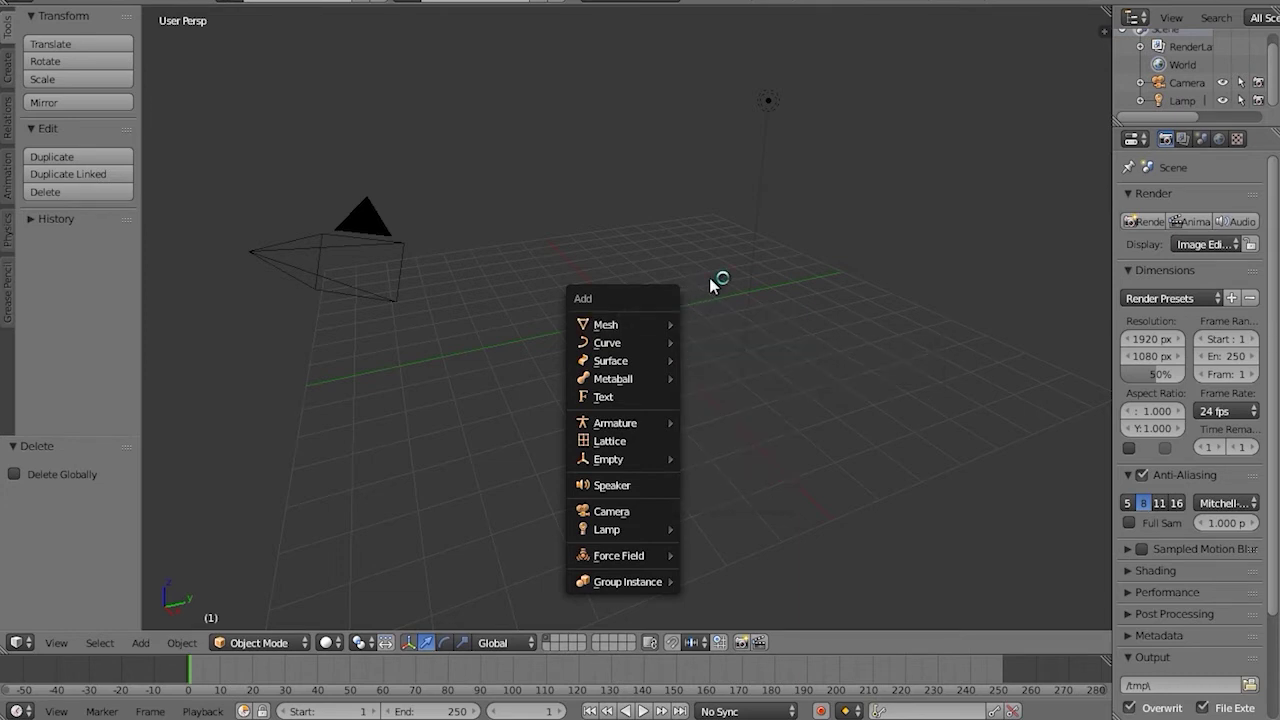
click(708, 343)
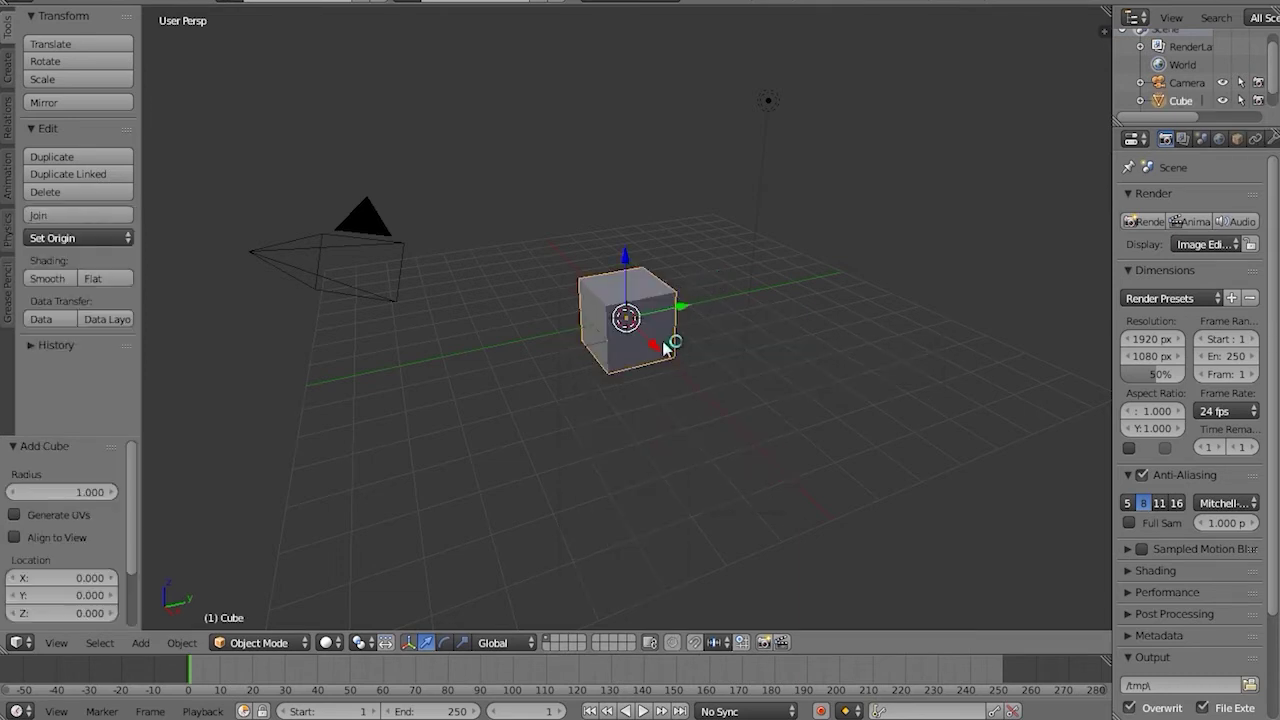
Delete the new cube and add a UV sphere mesh in its place
key(x)
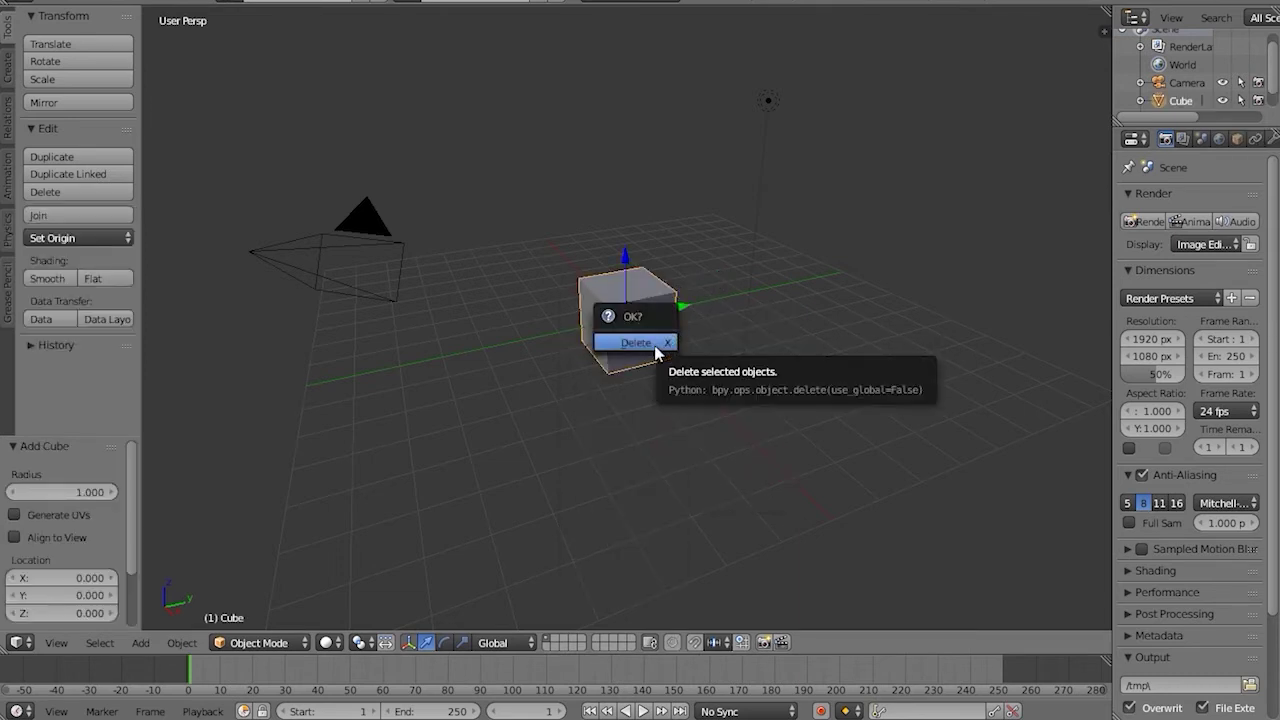
click(656, 348)
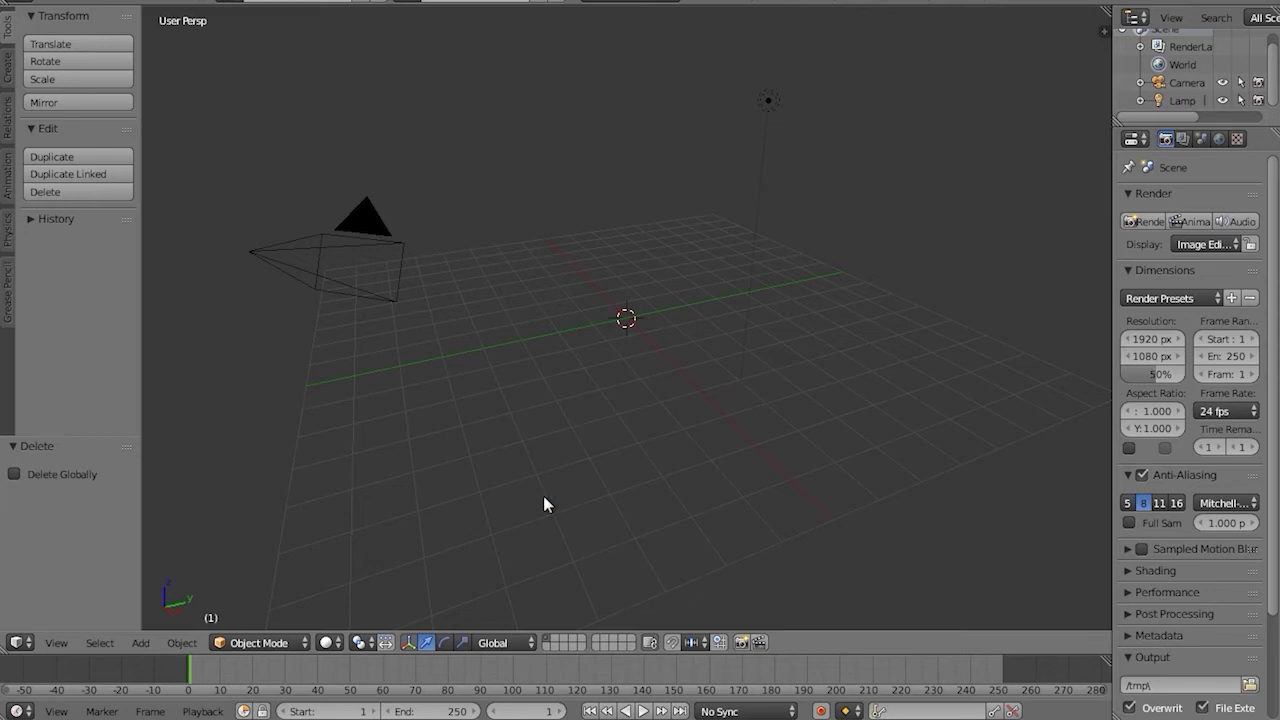
key(shift+a)
mouse_move(543, 497)
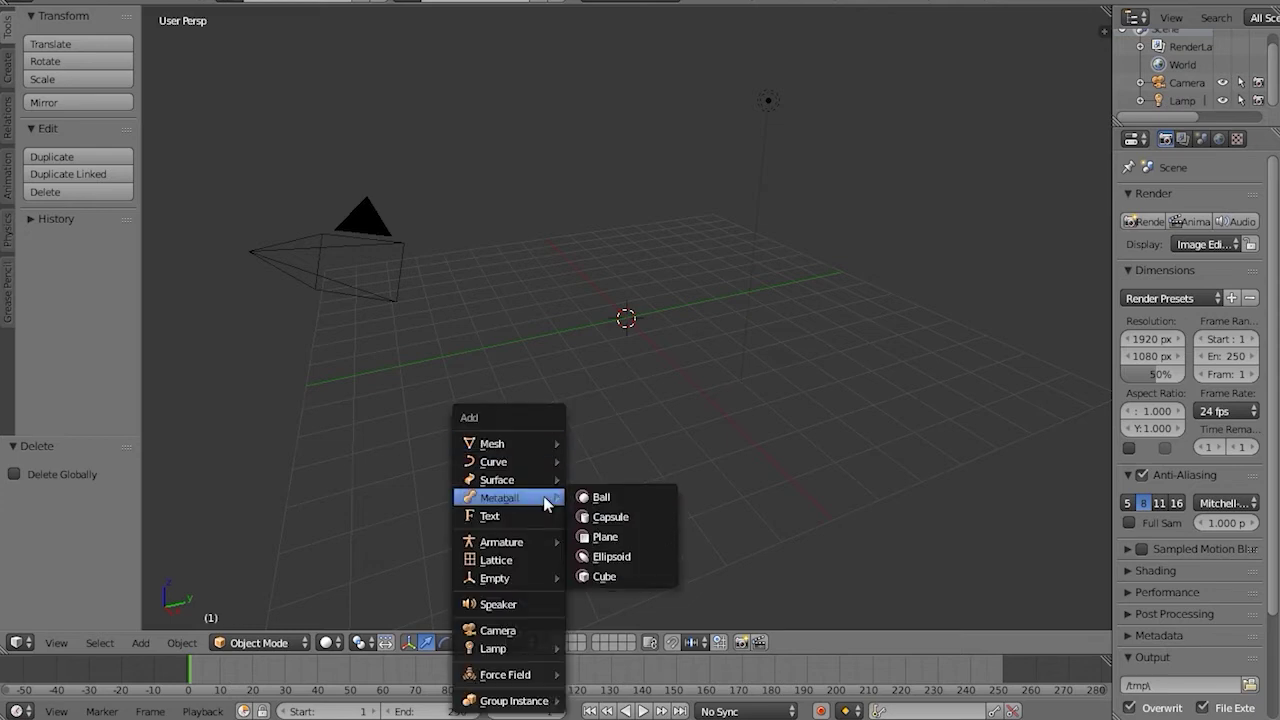
mouse_move(546, 456)
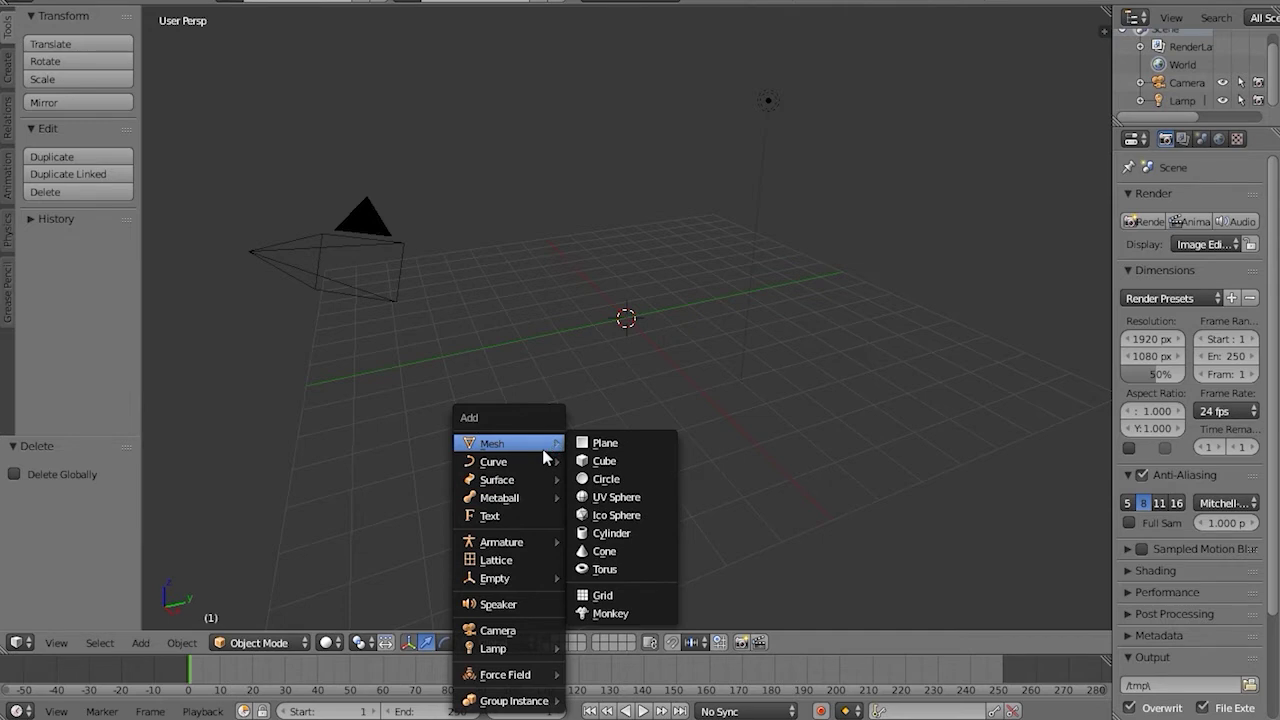
click(608, 497)
Delete the UV sphere and add a fresh one at the scene centre
key(Delete)
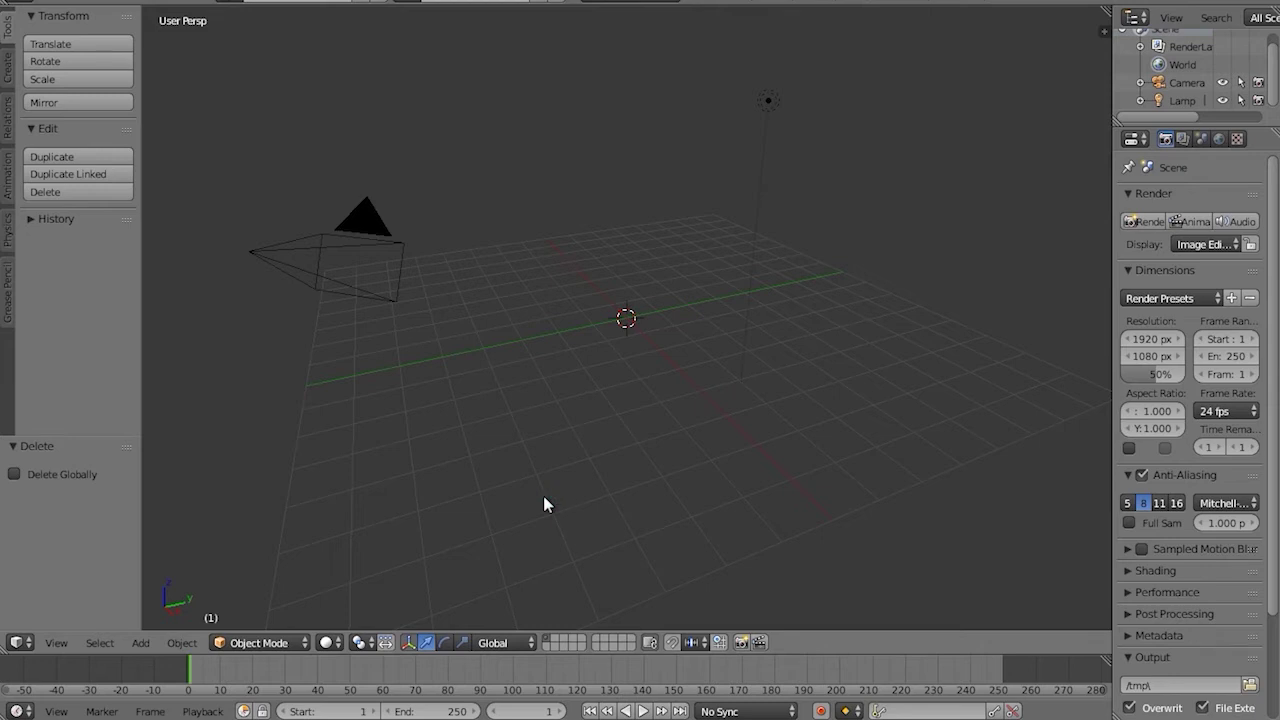
key(shift+a)
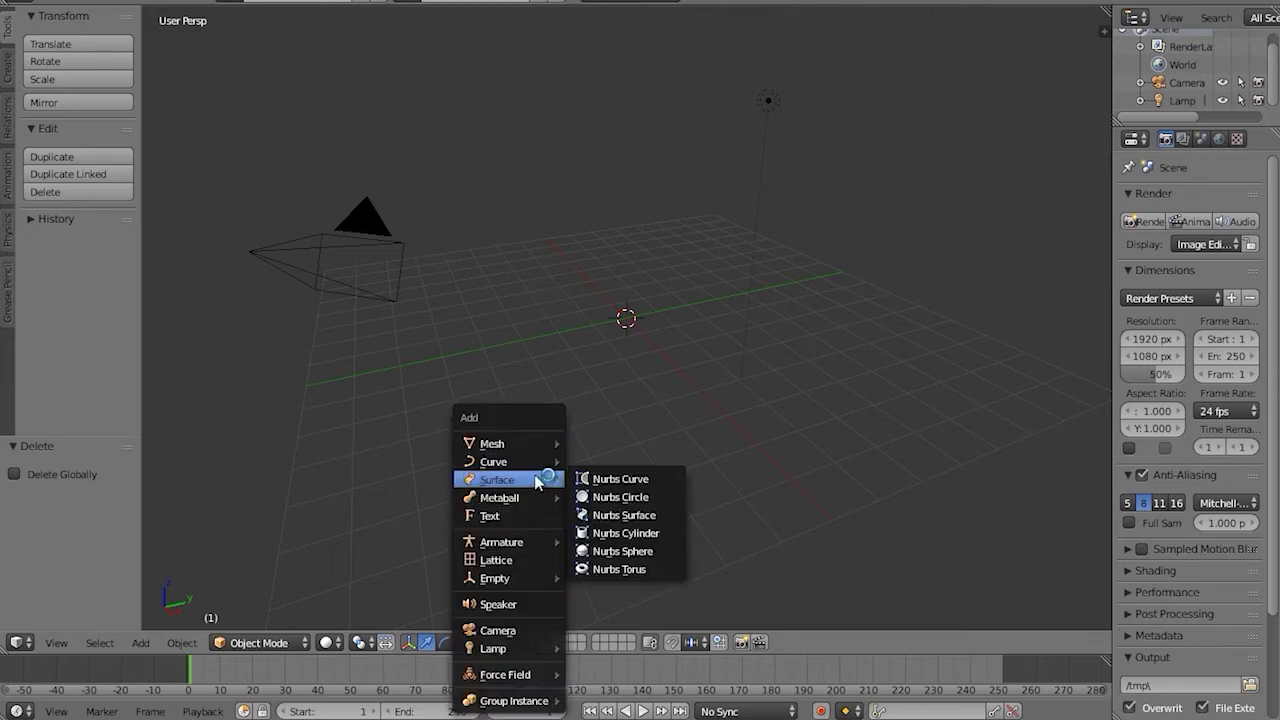
mouse_move(547, 455)
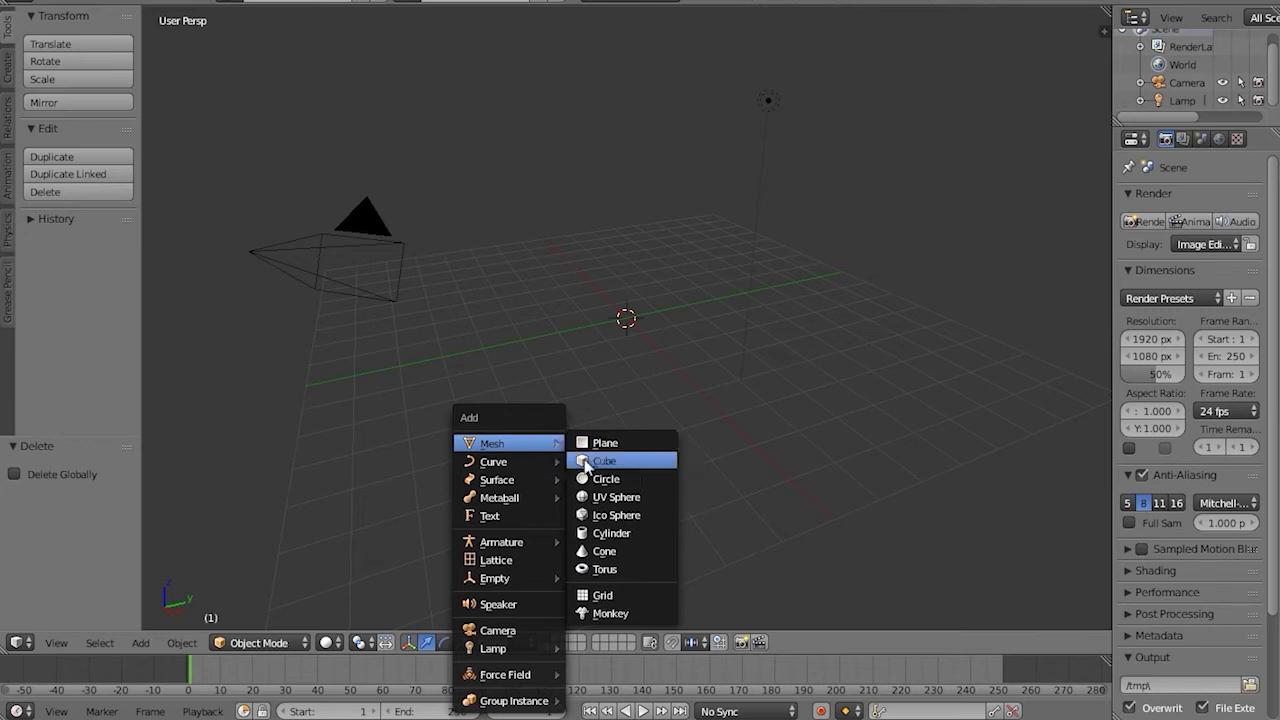
click(610, 499)
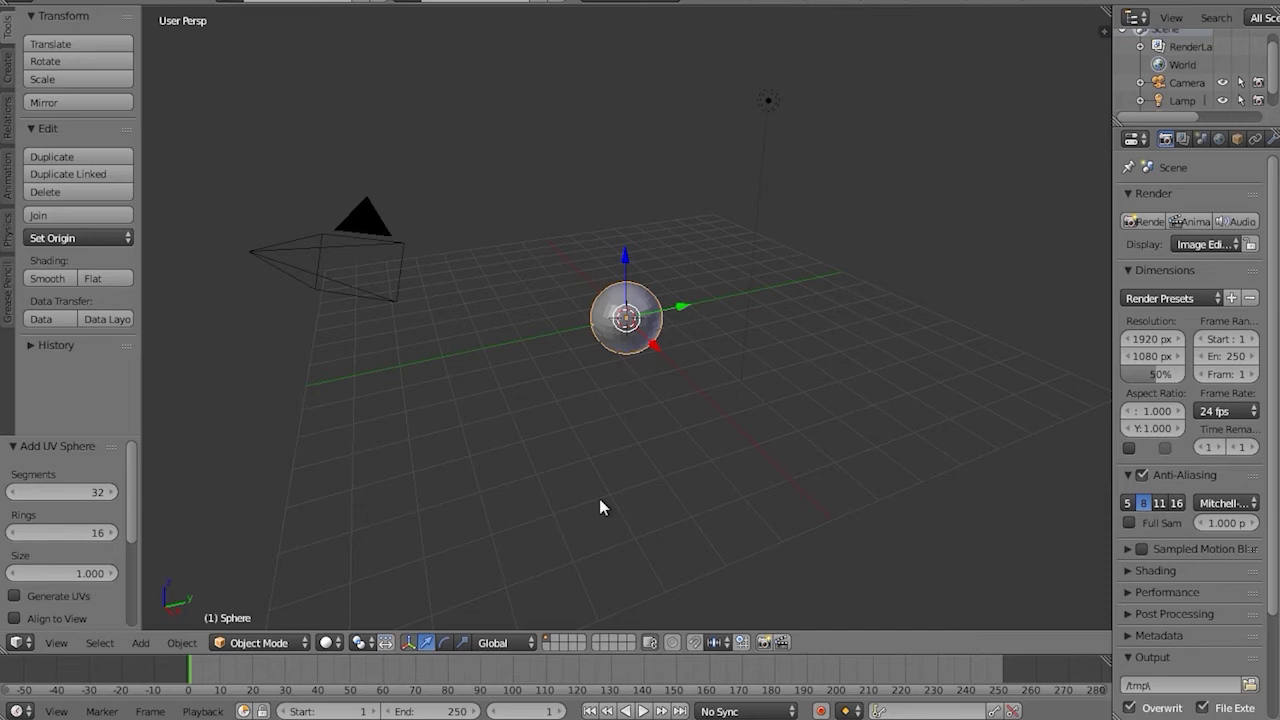
Place the 3D cursor at several spots around the sphere, reset it to the scene centre, and place it freely again
click(597, 437)
click(589, 506)
click(524, 534)
click(450, 484)
click(535, 462)
click(684, 476)
click(567, 471)
key(shift+c)
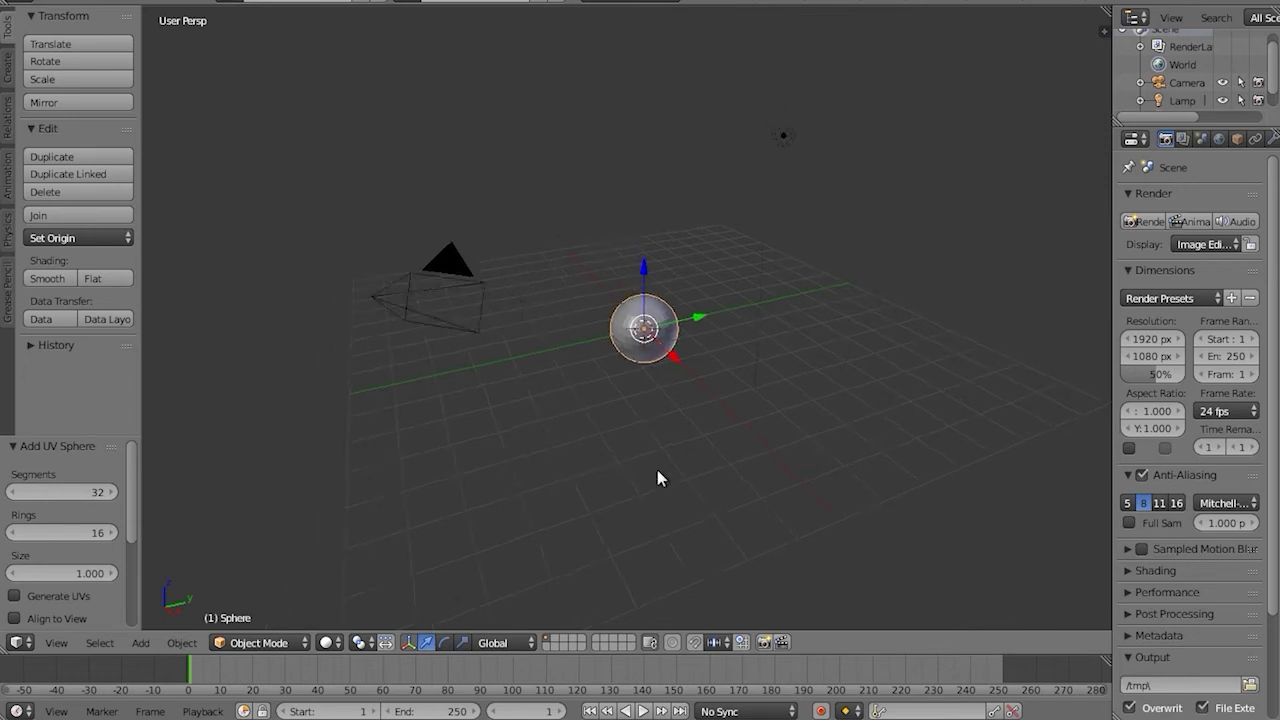
click(660, 472)
click(810, 482)
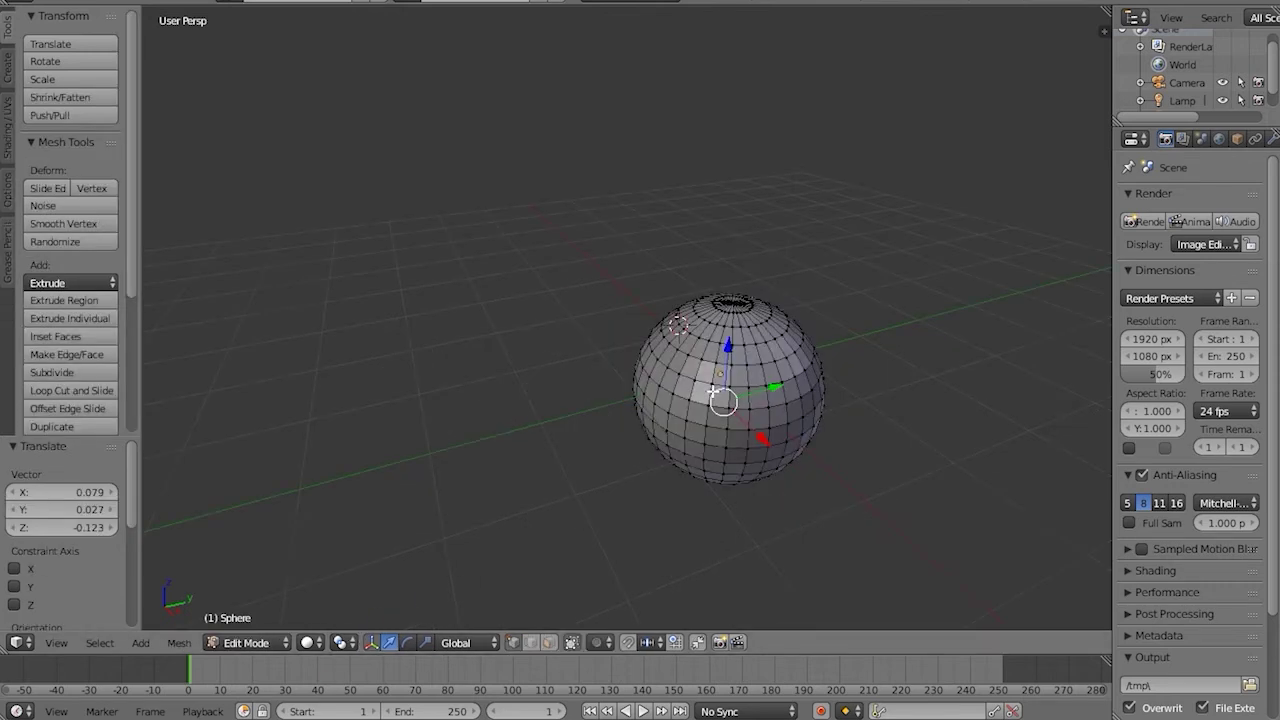
Select neighbouring vertices one at a time on the front of the sphere in Edit Mode
scroll(712, 392, up, 1)
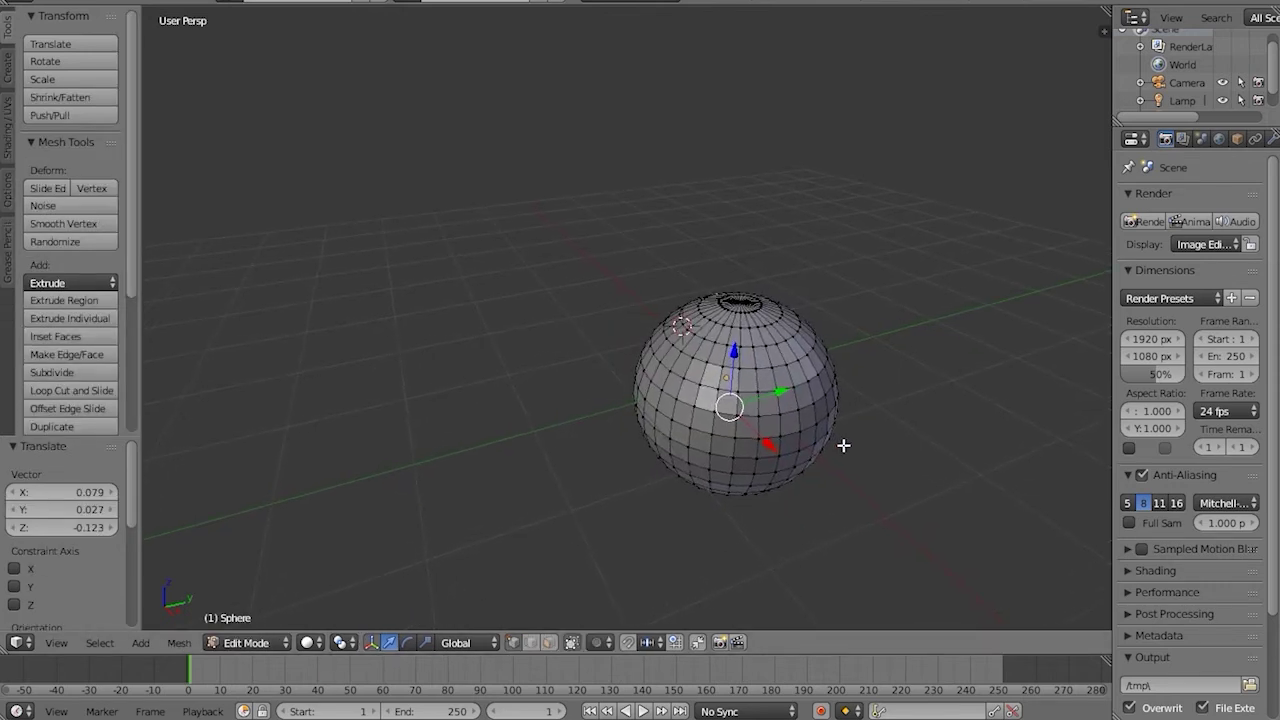
right_click(703, 385)
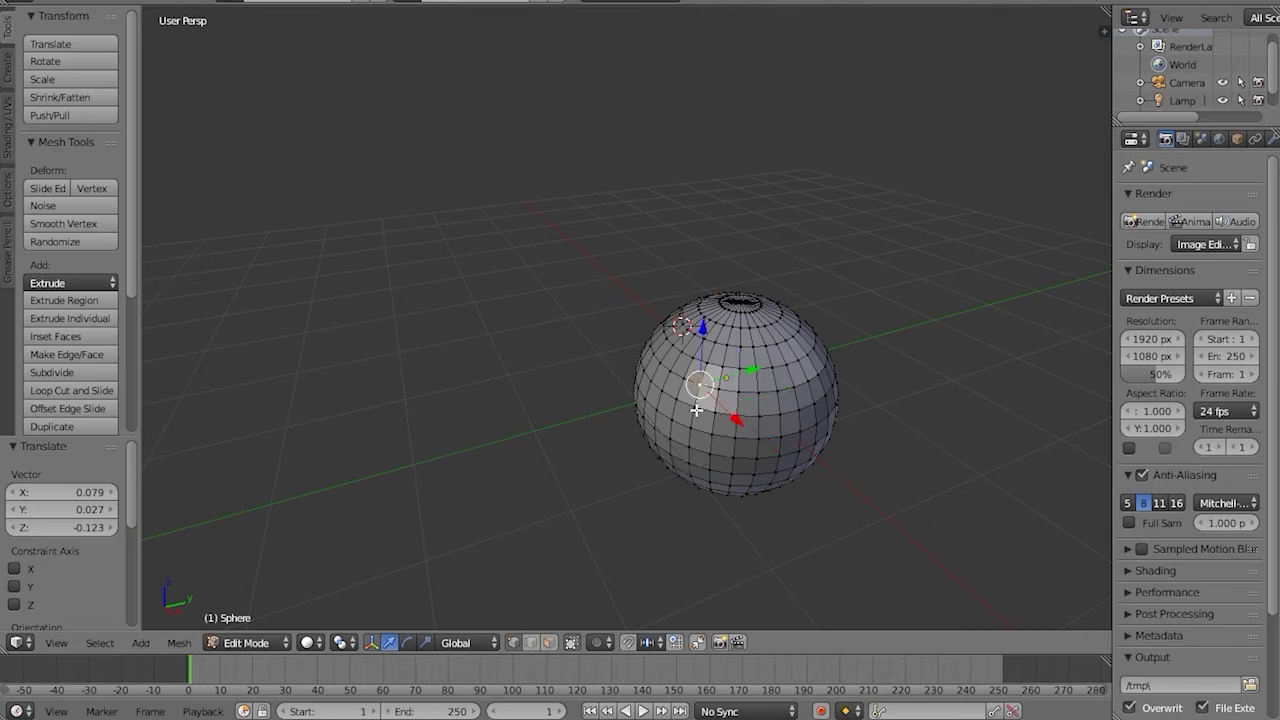
right_click(692, 405)
right_click(703, 382)
right_click(692, 406)
Extend the selection with further individual vertices across the sphere's front and lower rows
shift+right_click(764, 418)
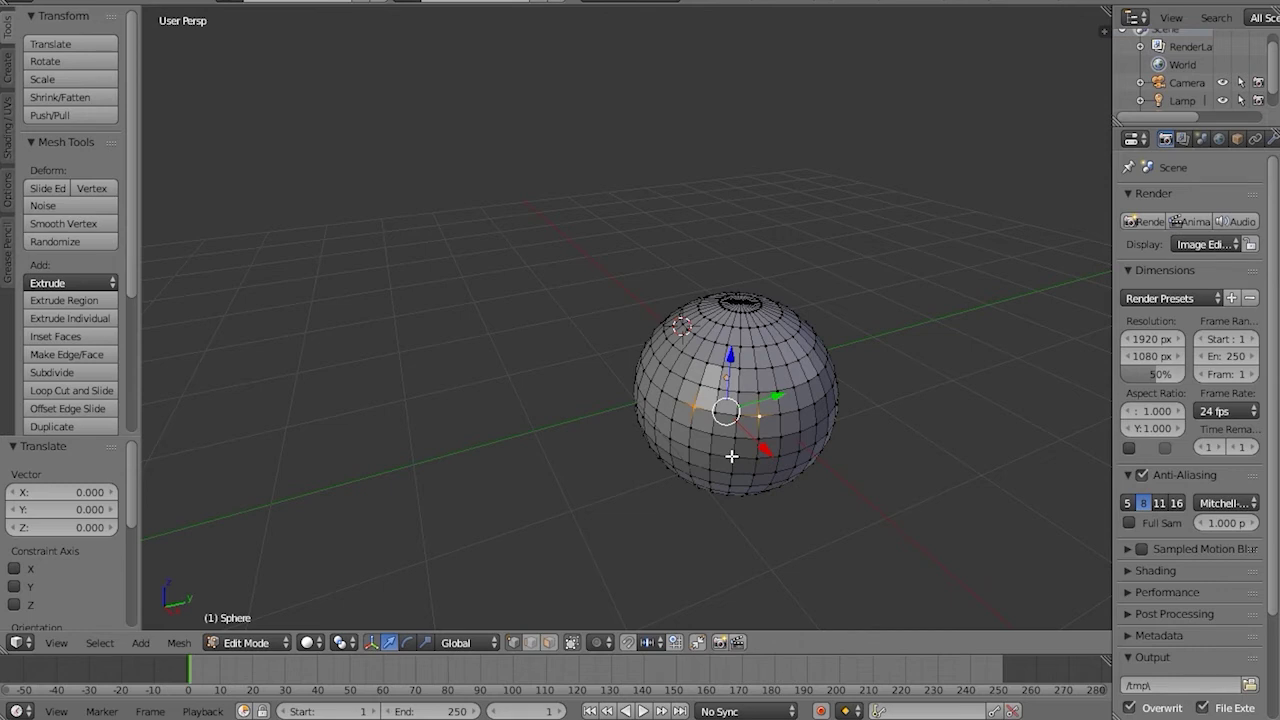
shift+right_click(731, 456)
shift+right_click(697, 453)
shift+click(706, 456)
shift+click(715, 406)
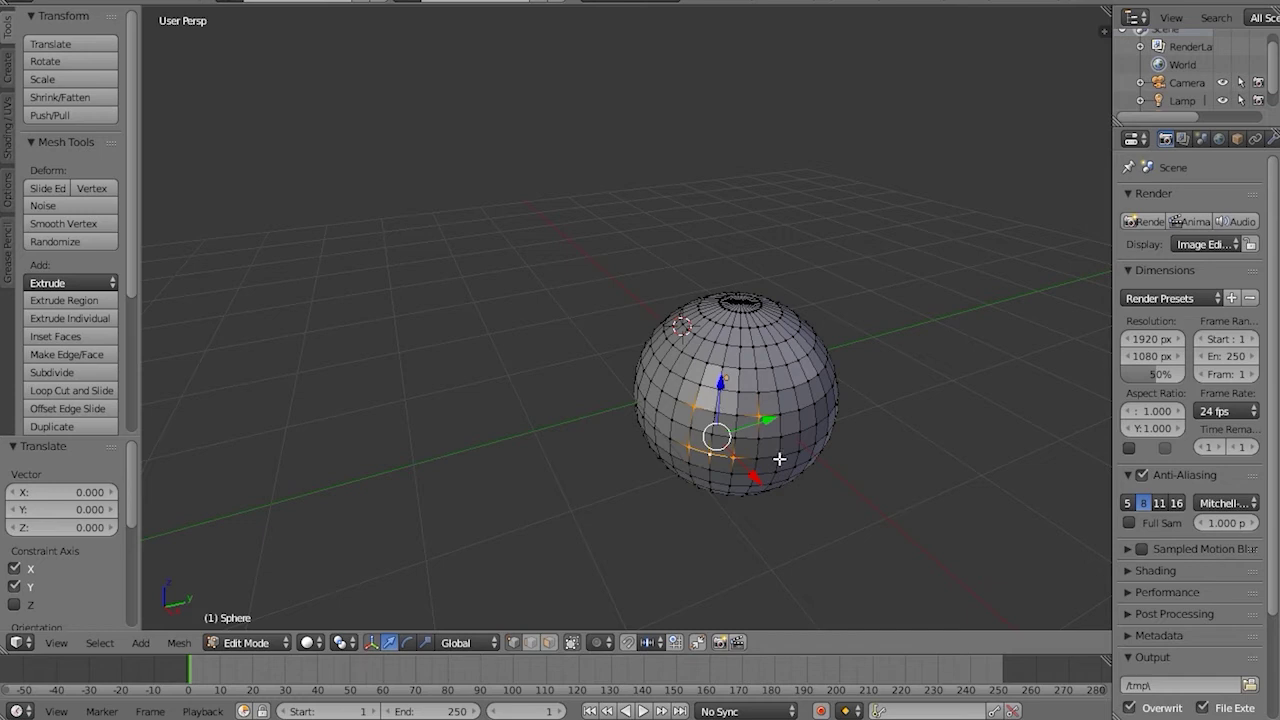
shift+right_click(793, 411)
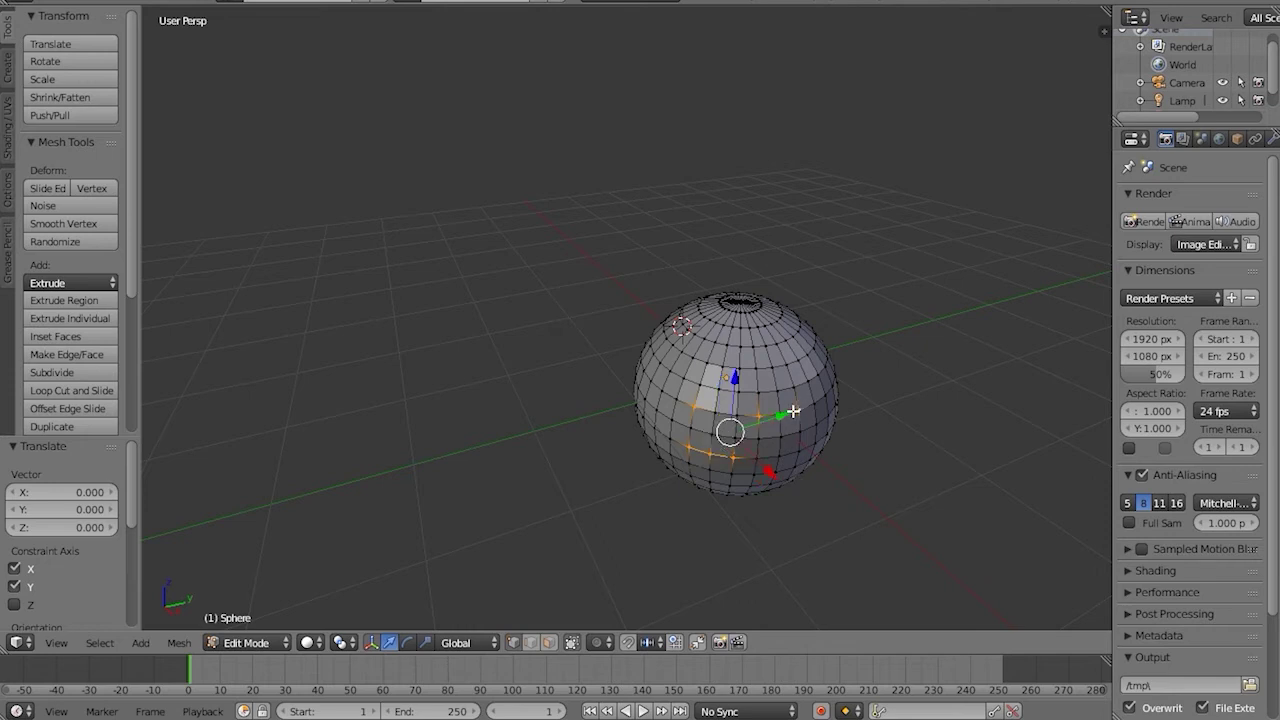
Select the sphere's front vertical edge loop, switch to a vertical loop nearer its left side, and deselect everything
alt+right_click(722, 385)
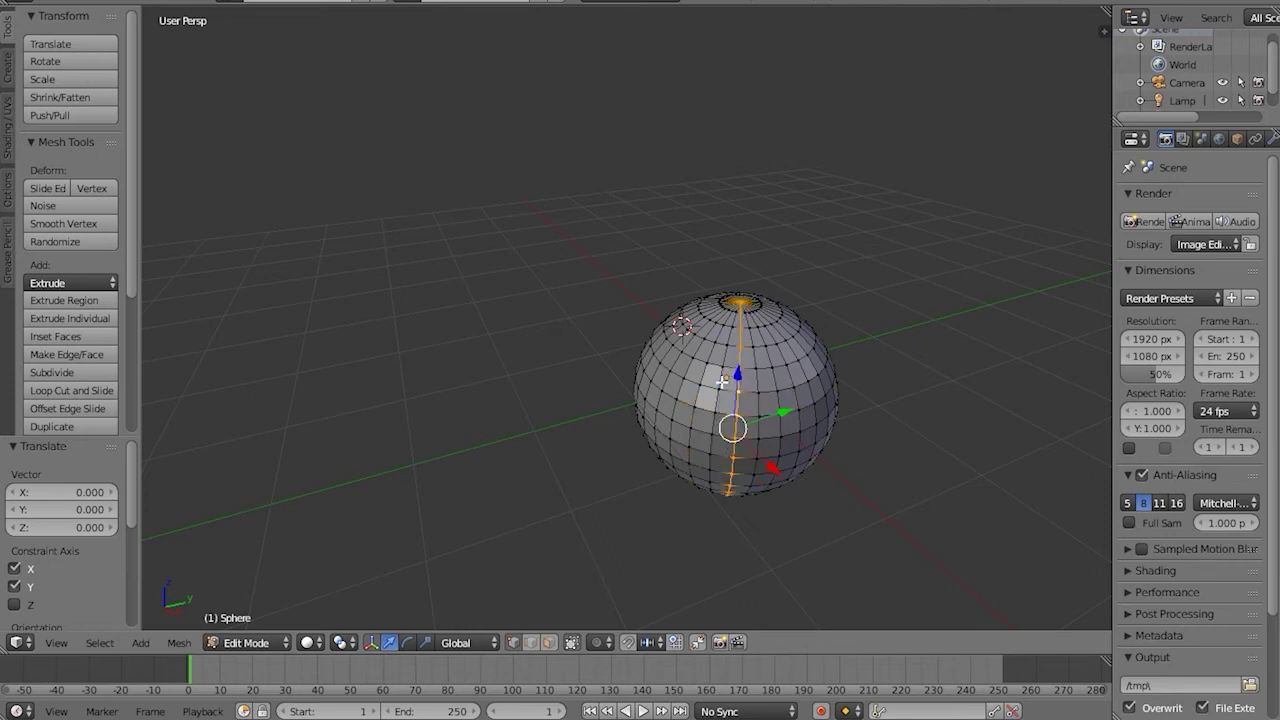
alt+right_click(674, 366)
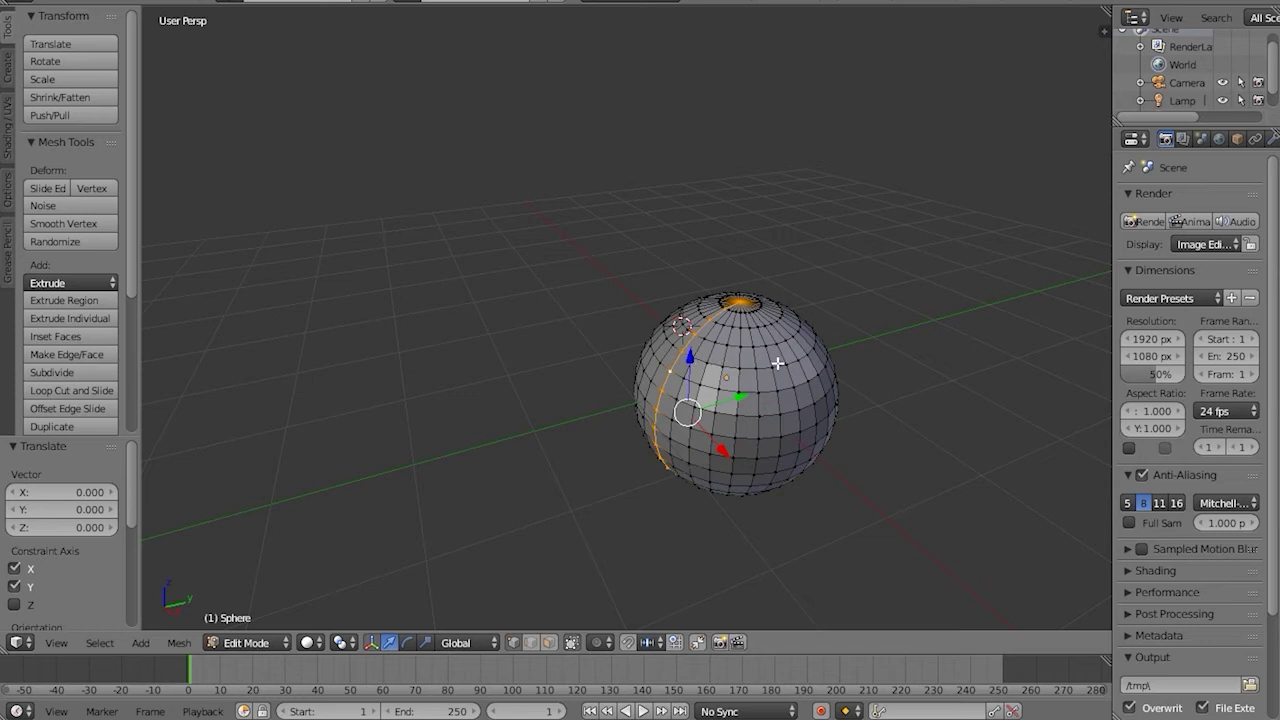
key(a)
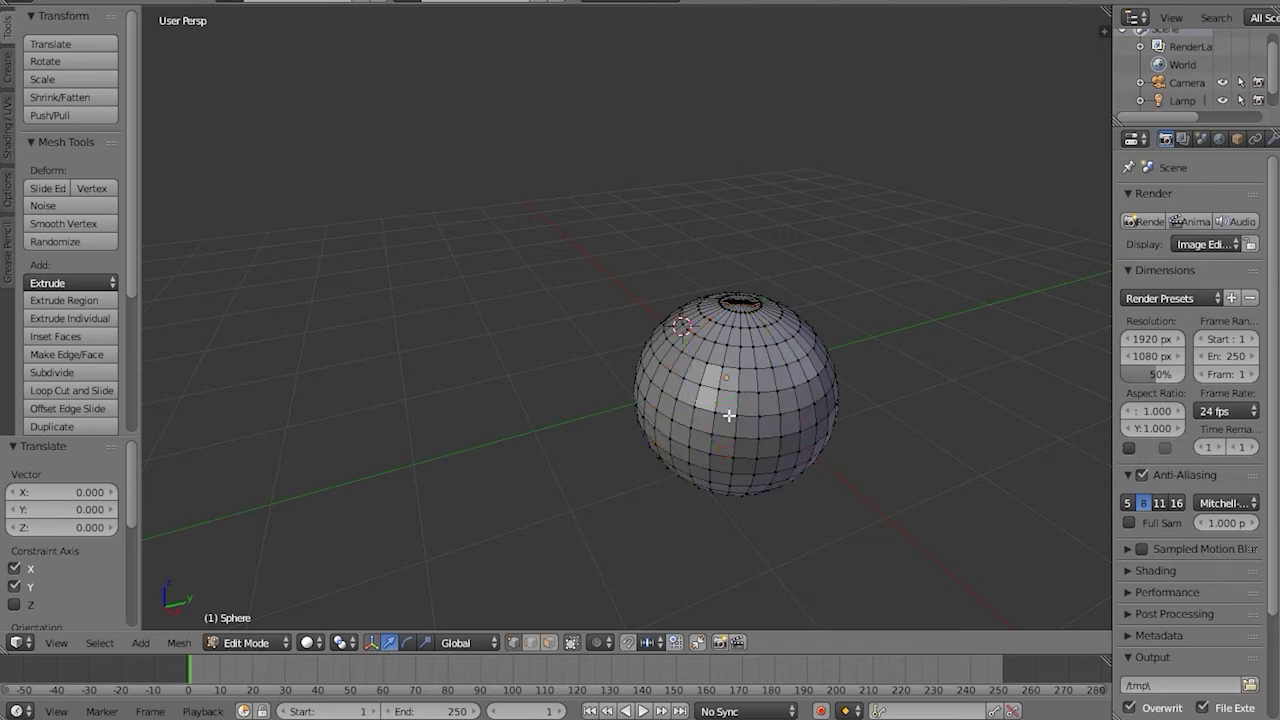
Select horizontal edge loops one after another, working down from just above the sphere's equator
alt+right_click(726, 415)
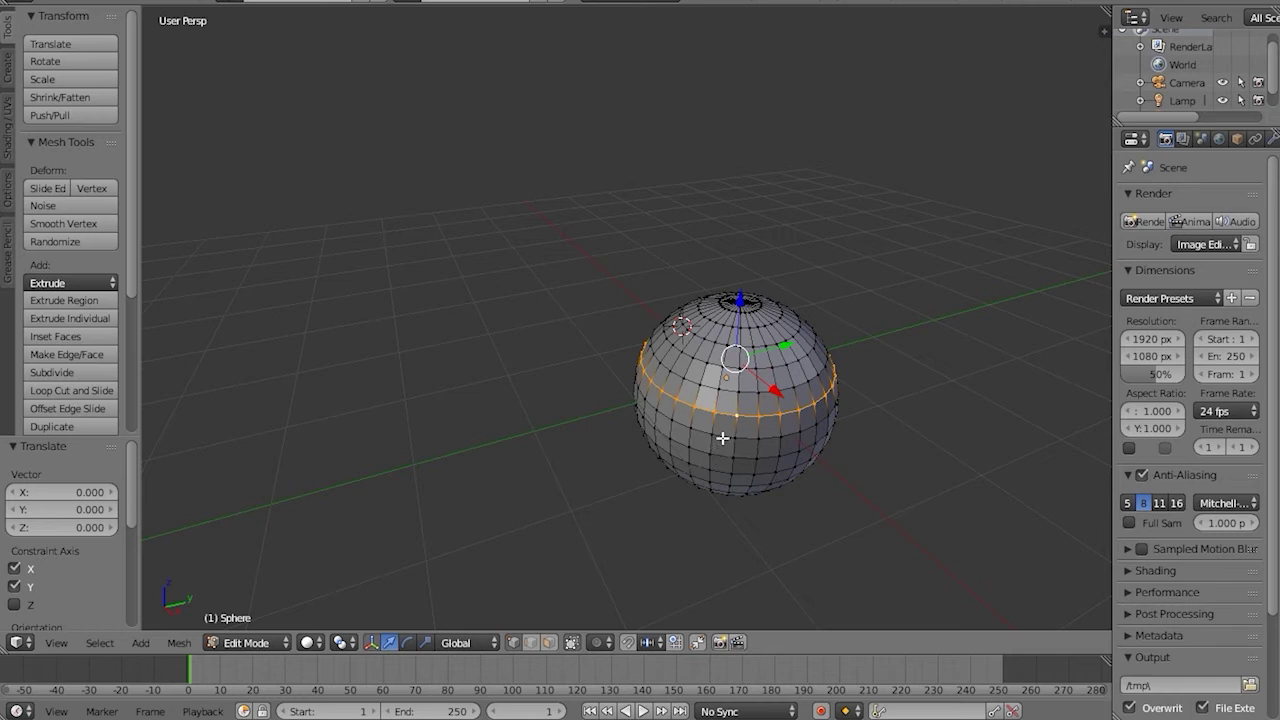
alt+right_click(722, 437)
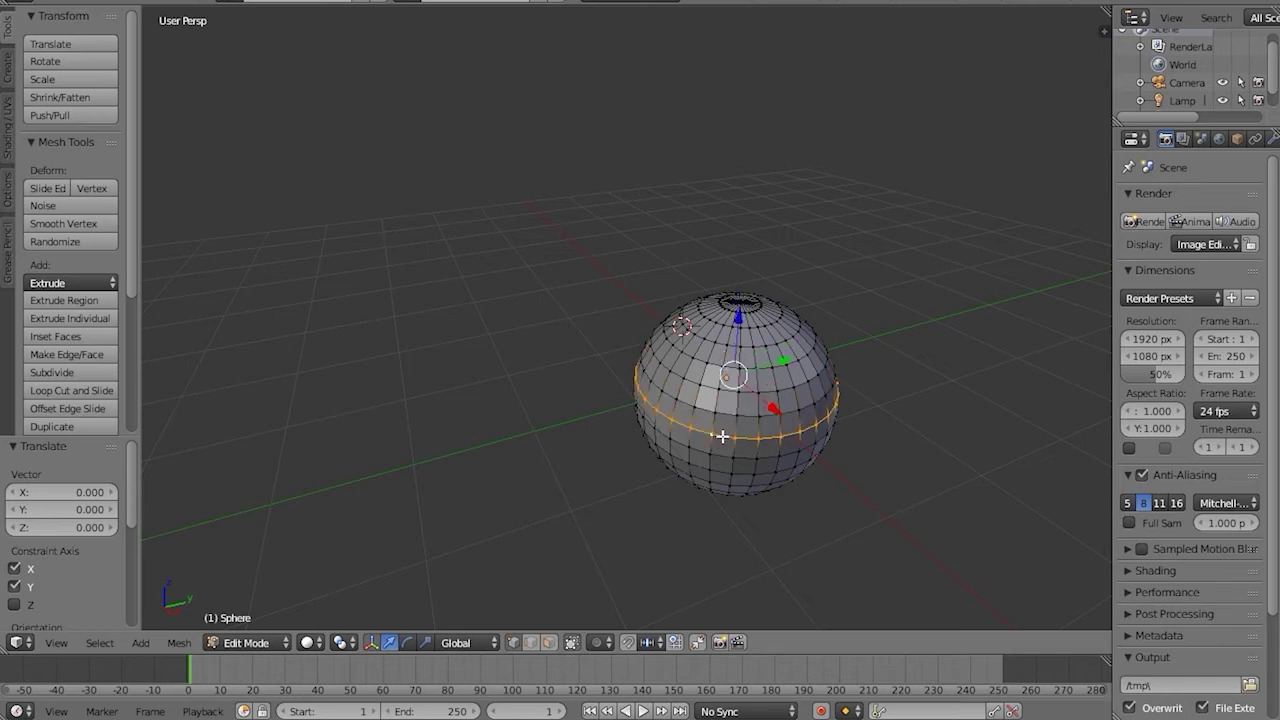
alt+right_click(718, 457)
Select a front vertical edge loop and add a second vertical loop plus the horizontal loops from mid-height down to the sphere's lower part
alt+right_click(713, 449)
alt+shift+right_click(764, 396)
alt+shift+right_click(694, 384)
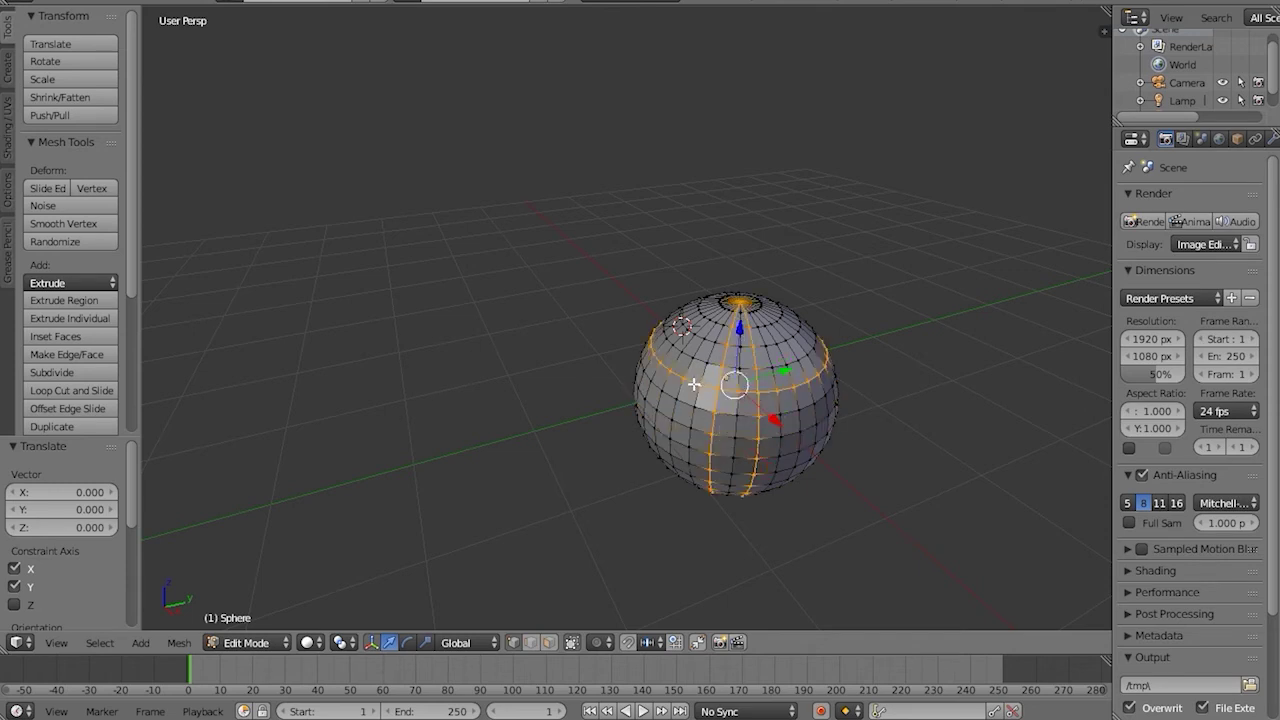
alt+shift+right_click(667, 399)
alt+shift+right_click(669, 412)
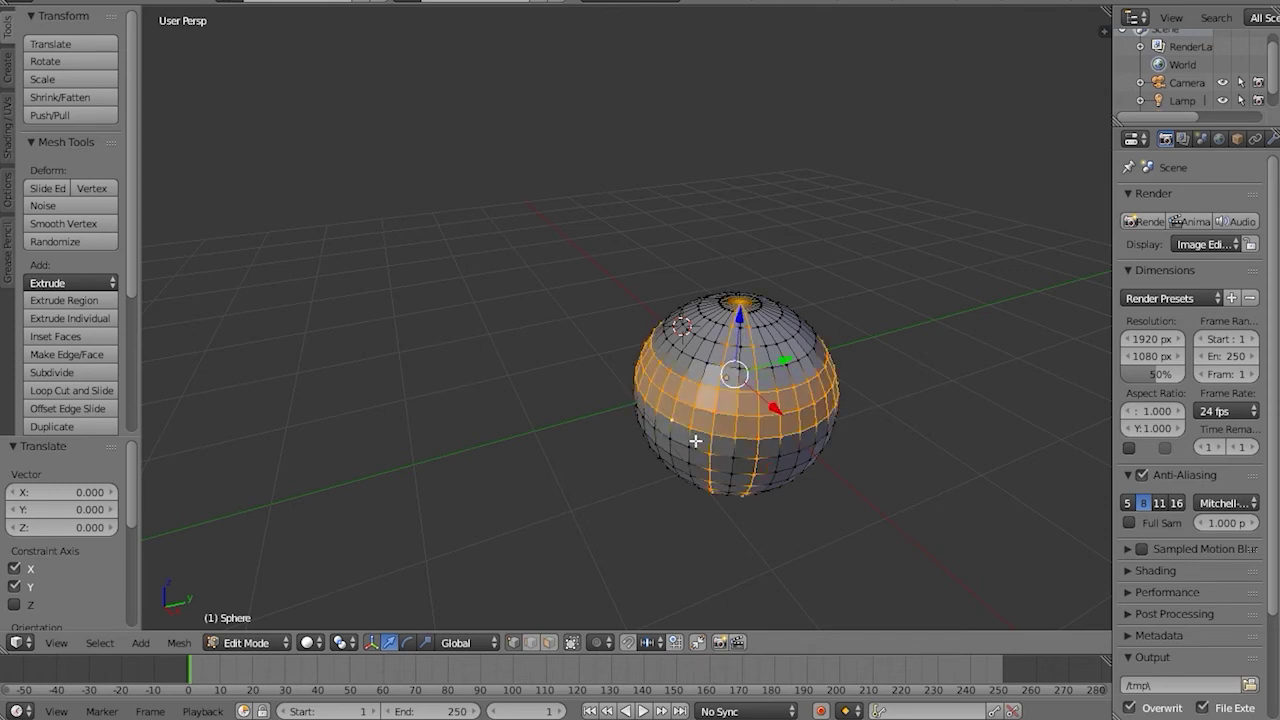
alt+shift+right_click(681, 470)
alt+shift+right_click(681, 450)
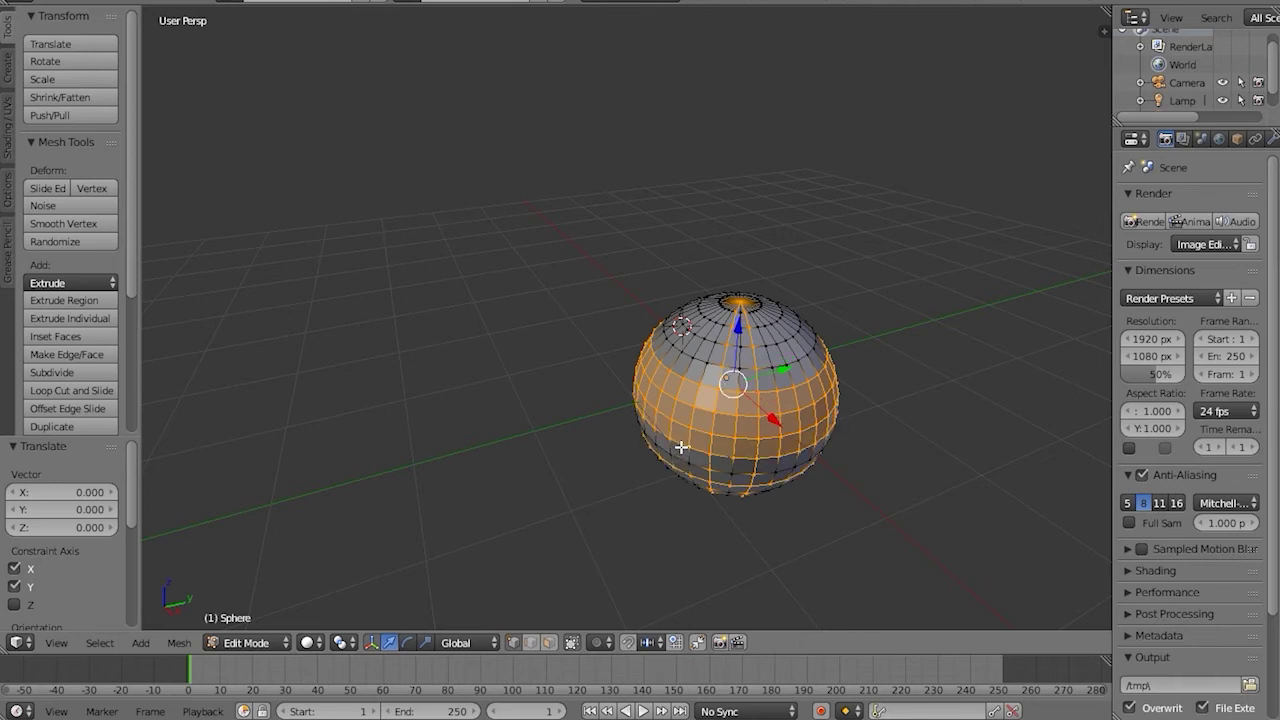
alt+shift+right_click(681, 460)
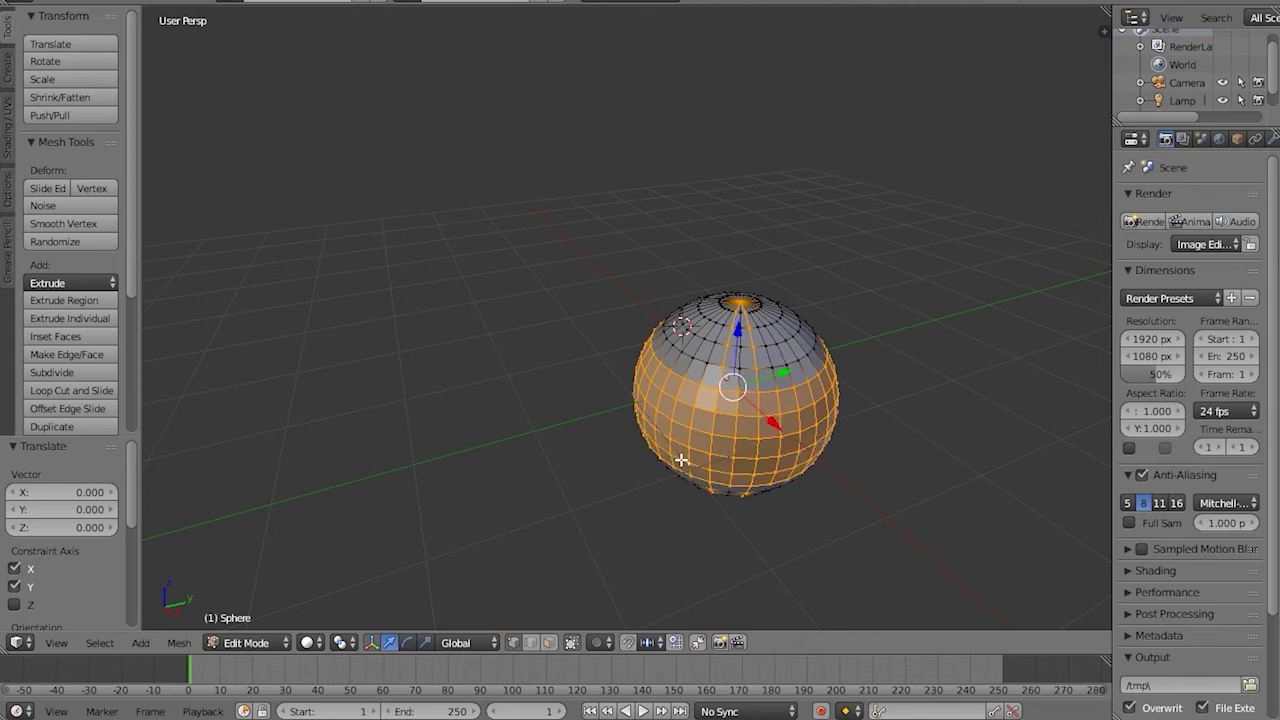
Add more vertical edge loops to the selection, picking them on the sphere's upper half
alt+shift+right_click(790, 351)
alt+shift+right_click(772, 352)
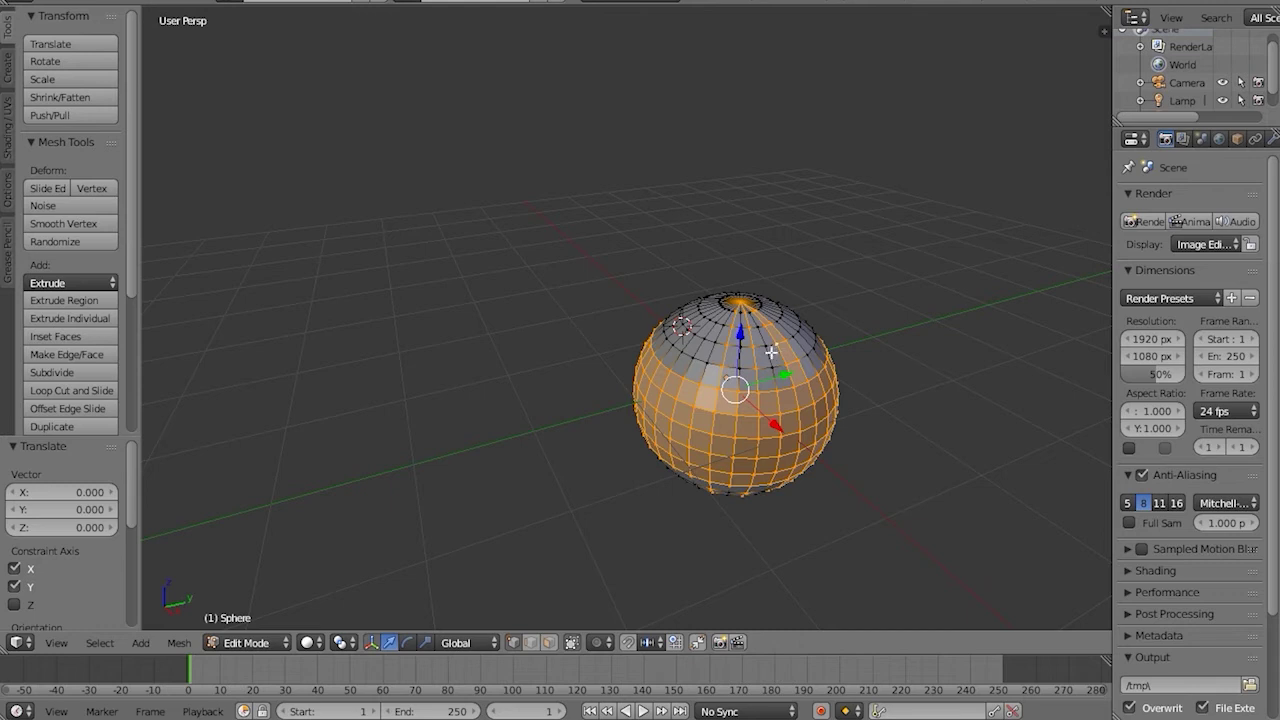
alt+shift+right_click(723, 352)
alt+shift+right_click(716, 352)
alt+shift+right_click(723, 356)
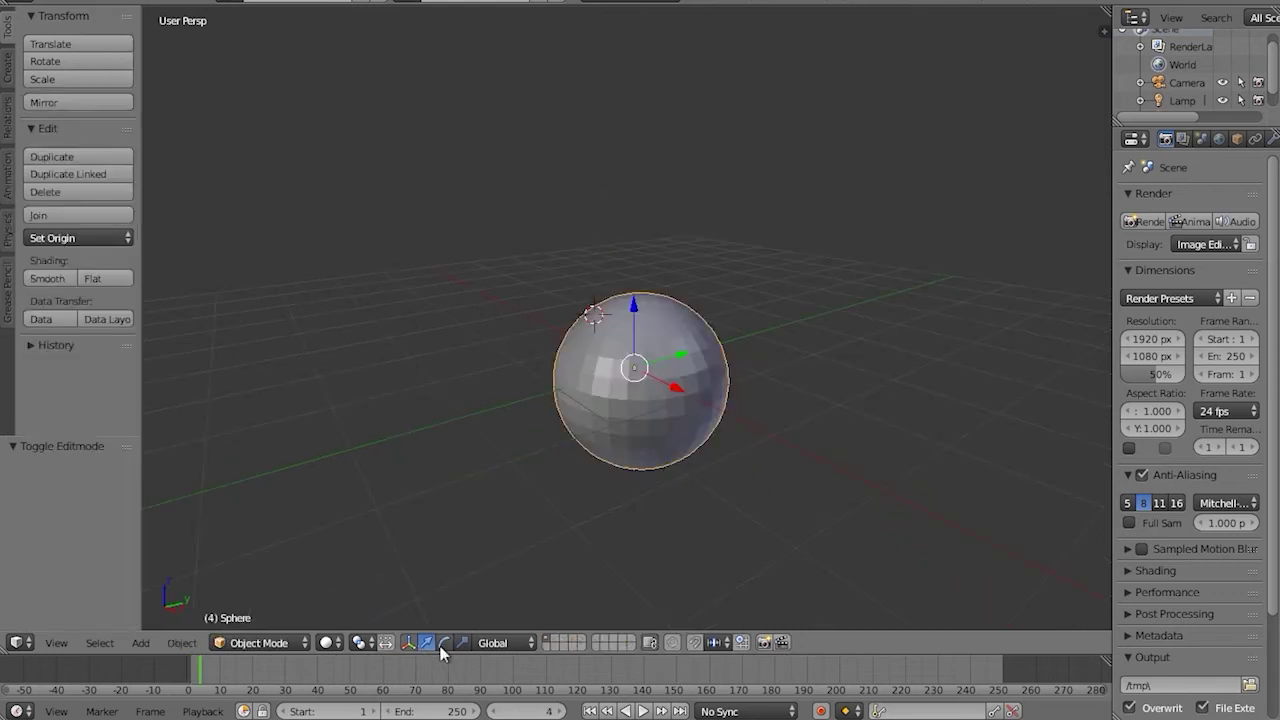
Switch the manipulator to rotation, move the sphere slightly up and to the left, and rotate it with the manipulator's rings
click(444, 642)
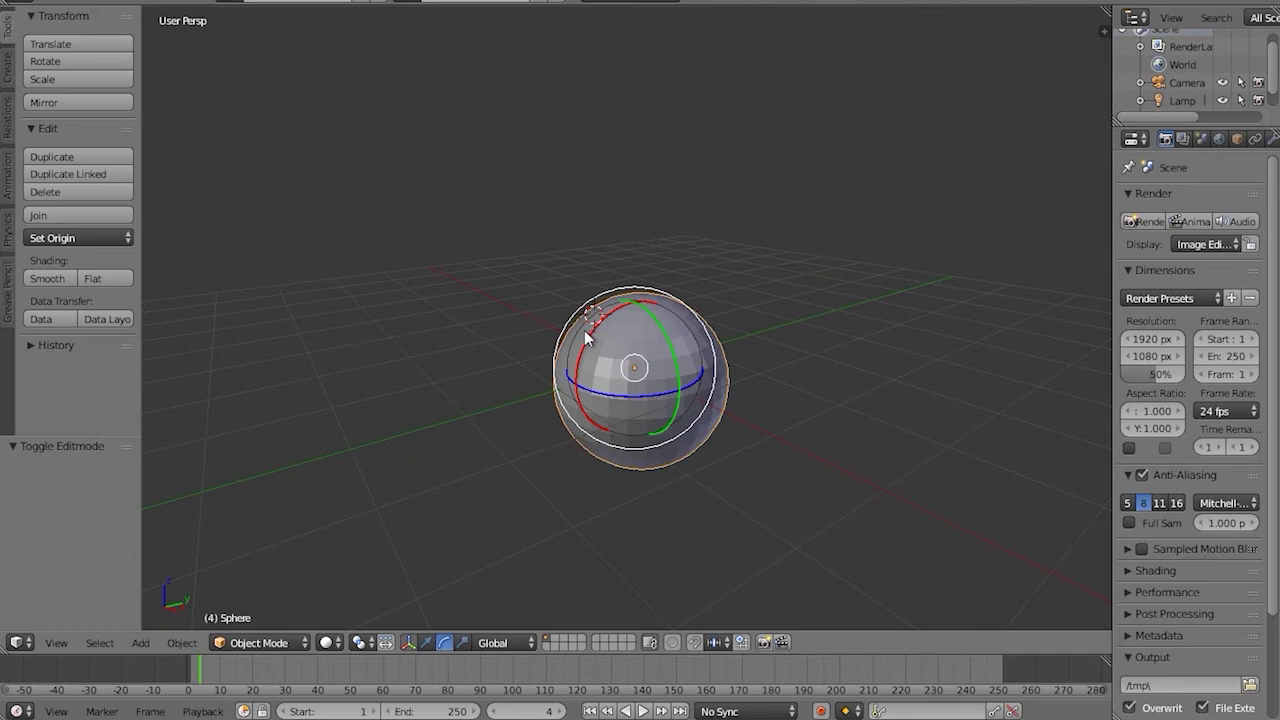
click(650, 320)
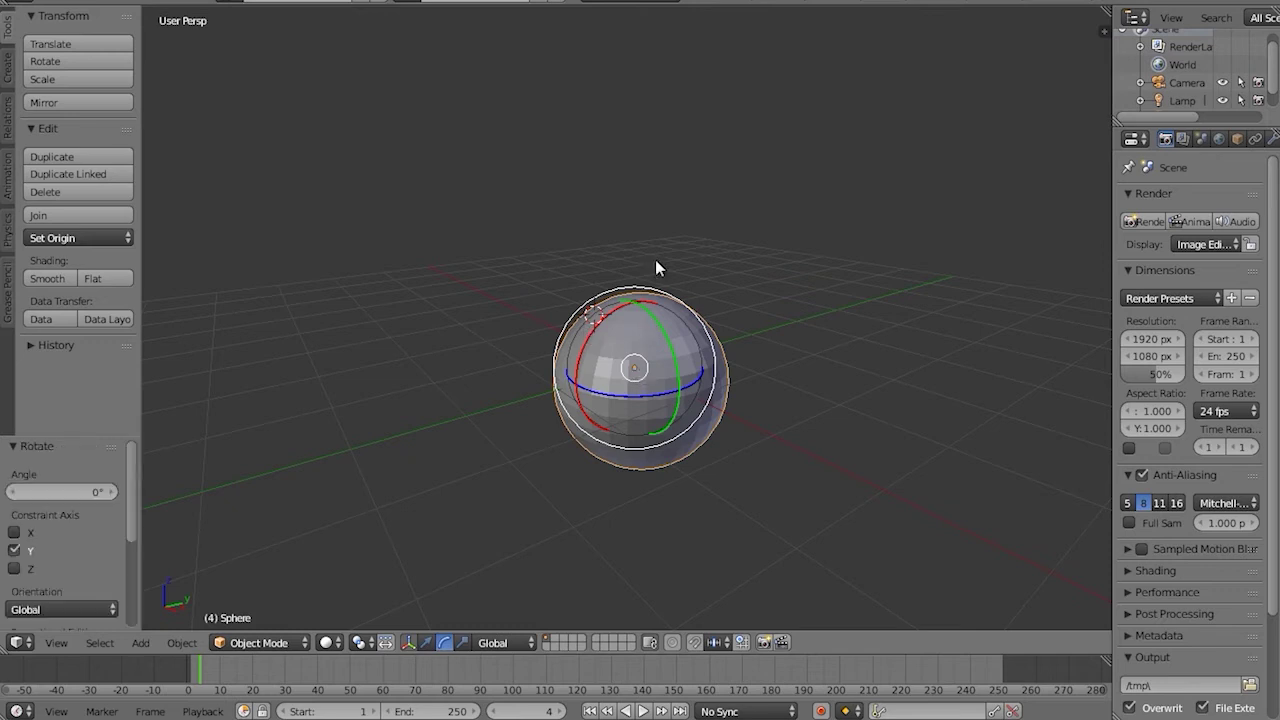
key(g)
click(626, 305)
click(626, 305)
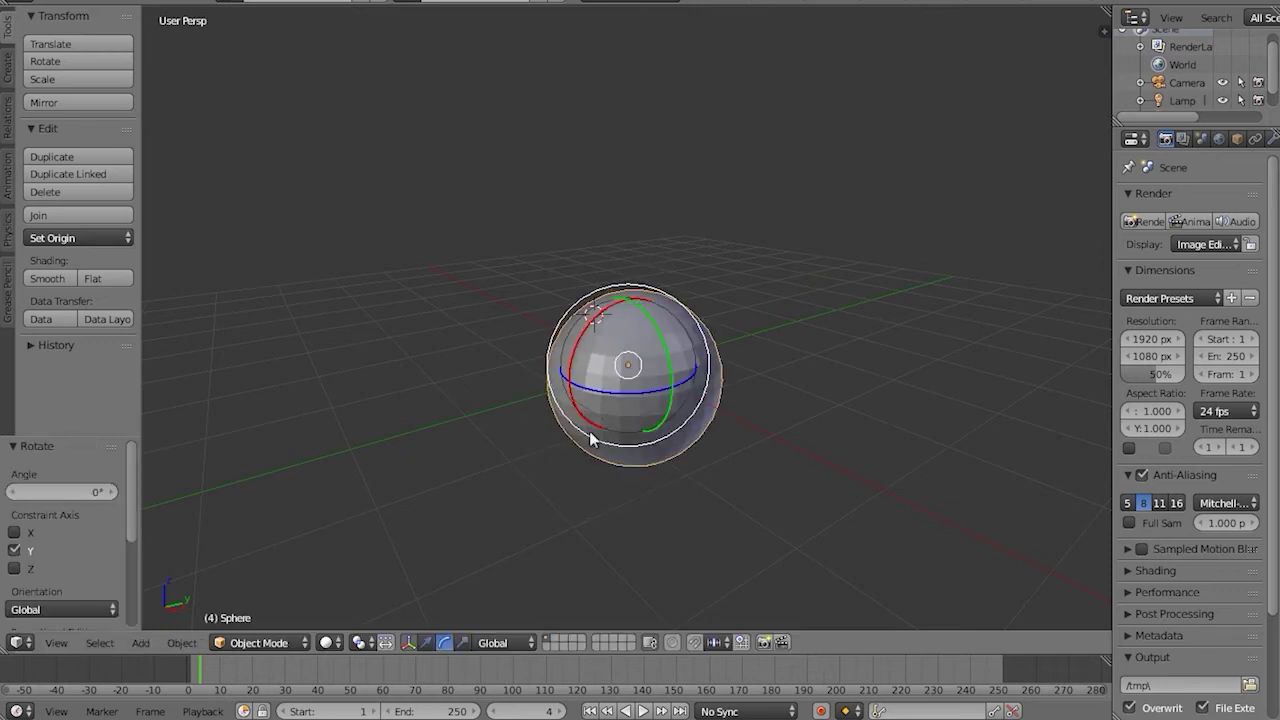
drag(591, 309, 654, 365)
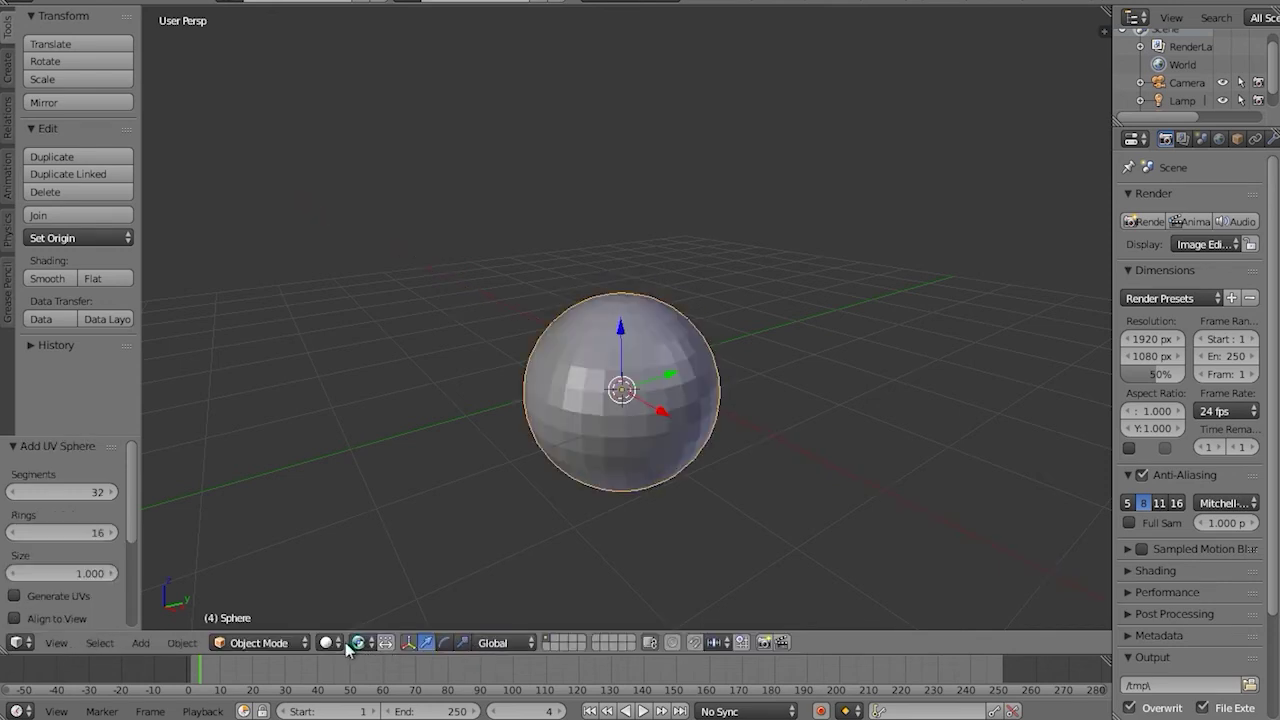
Display the new UV sphere as wireframe and enter Edit Mode
click(336, 643)
click(334, 604)
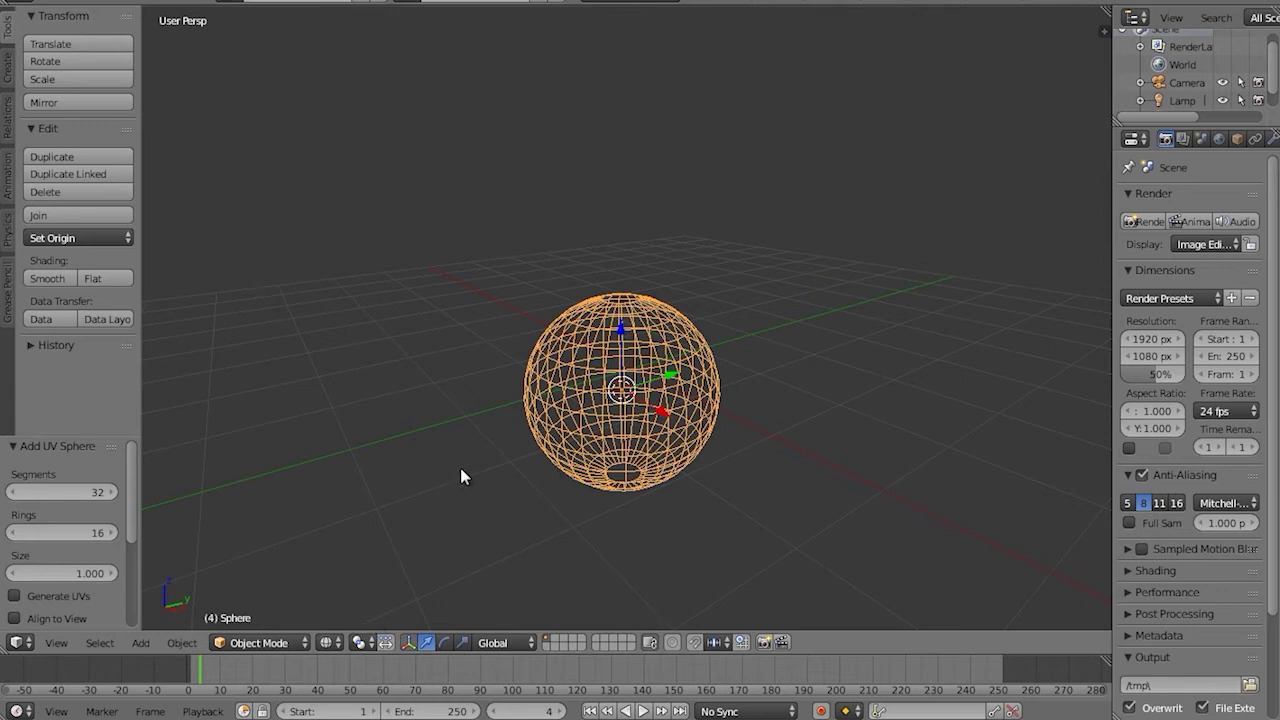
key(b)
drag(544, 283, 705, 330)
click(260, 640)
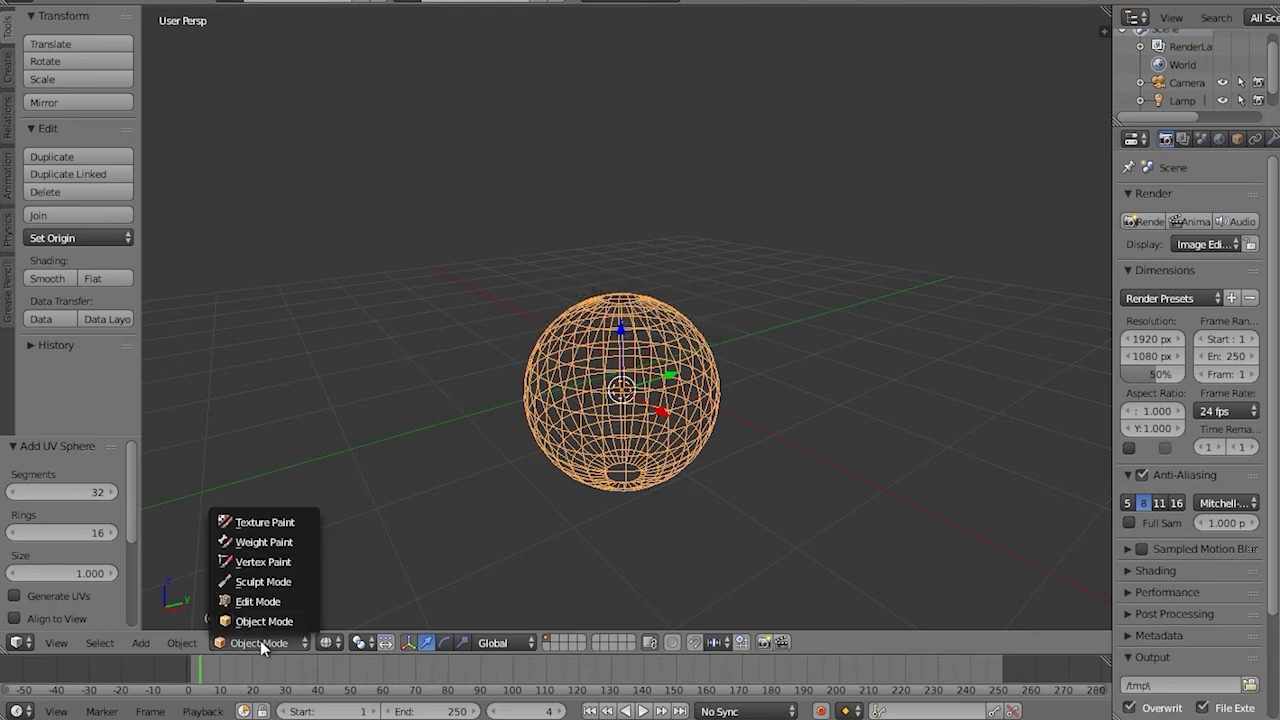
click(260, 607)
right_click(556, 285)
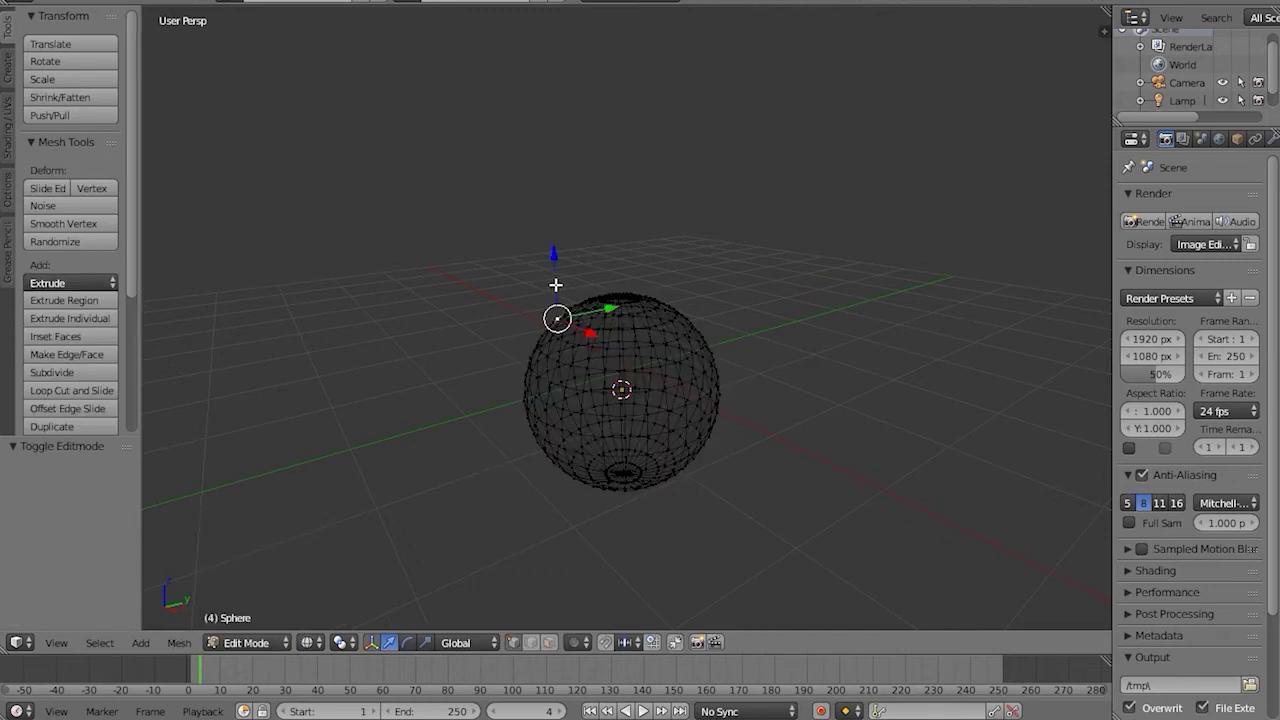
key(g)
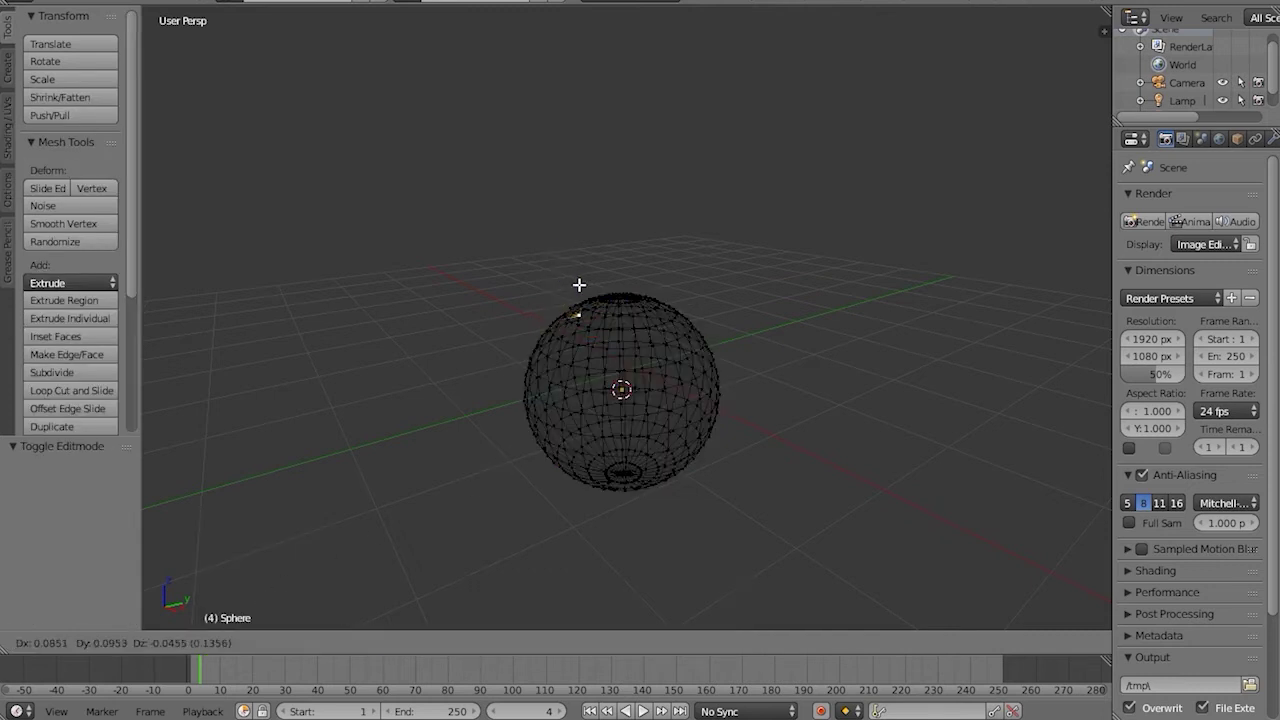
right_click(602, 290)
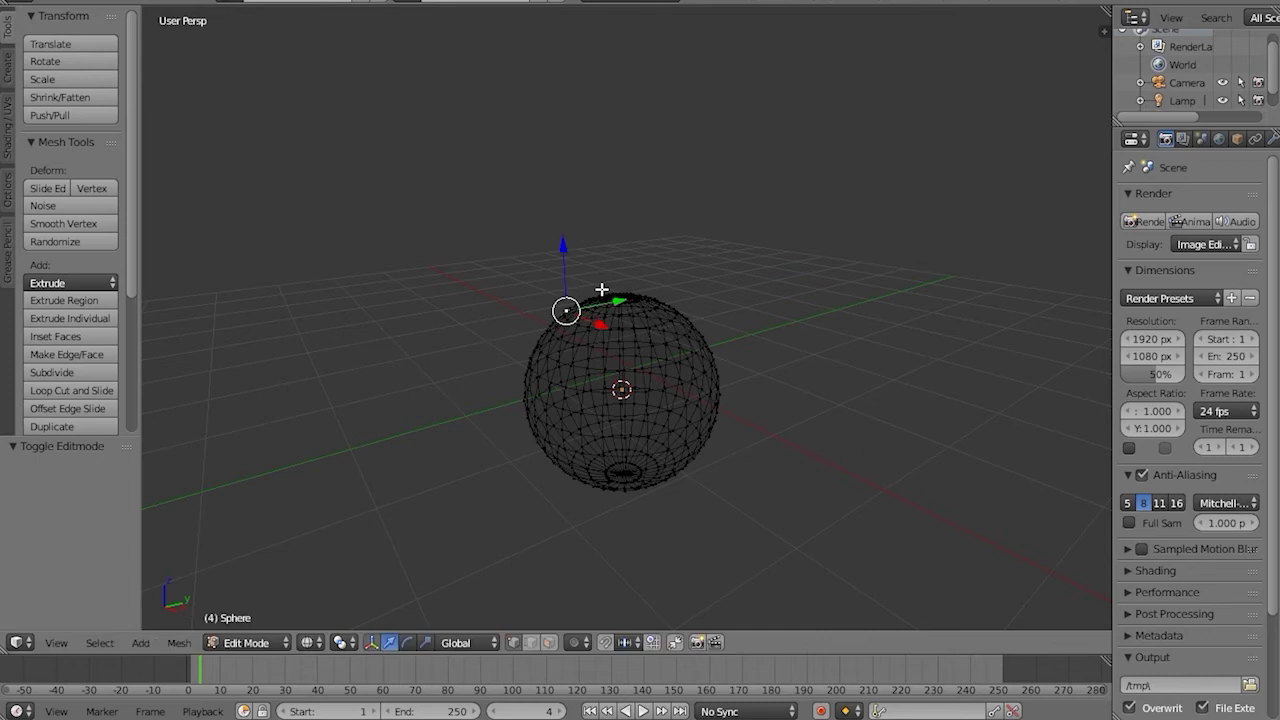
Box-select all vertices of the sphere's top cap through the wireframe, front and back
key(b)
drag(694, 268, 556, 326)
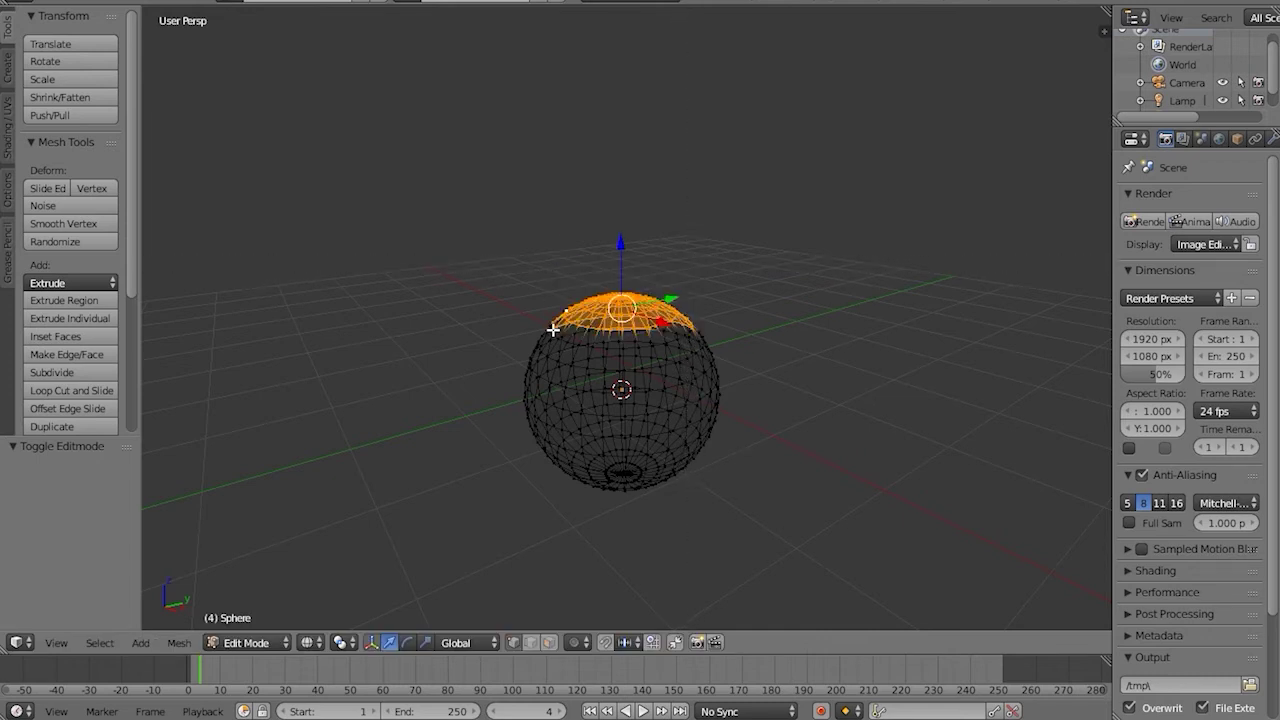
mouse_move(781, 359)
middle_down()
mouse_move(710, 408)
mouse_move(800, 342)
middle_up()
middle_drag(757, 380, 519, 295)
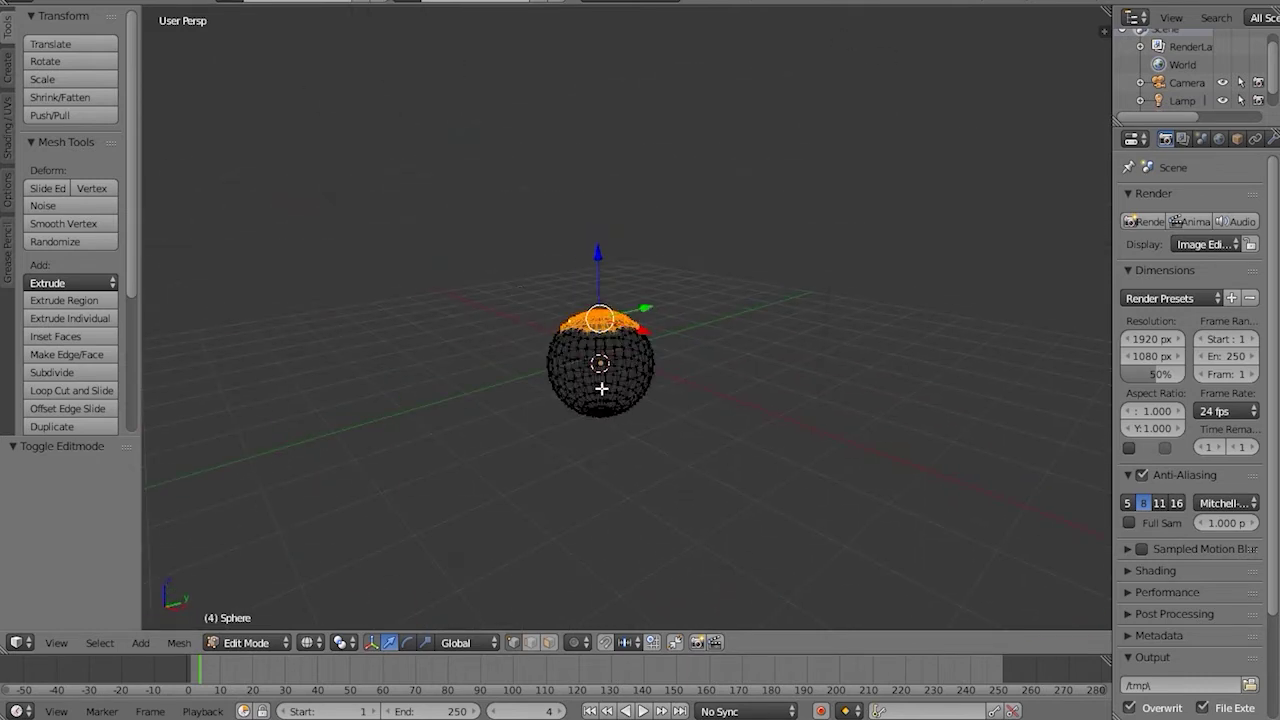
scroll(600, 380, up, 4)
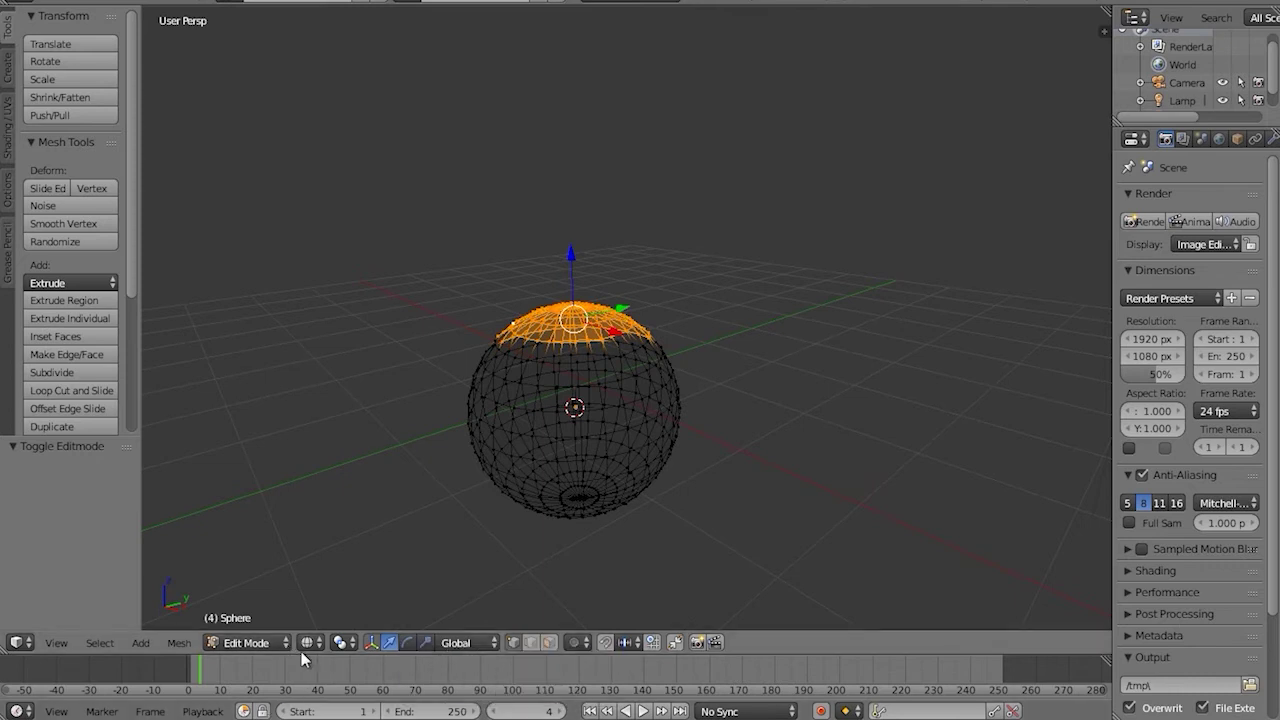
Clear the selection, return to solid shading, and box-select the sphere's top cap again
key(a)
key(z)
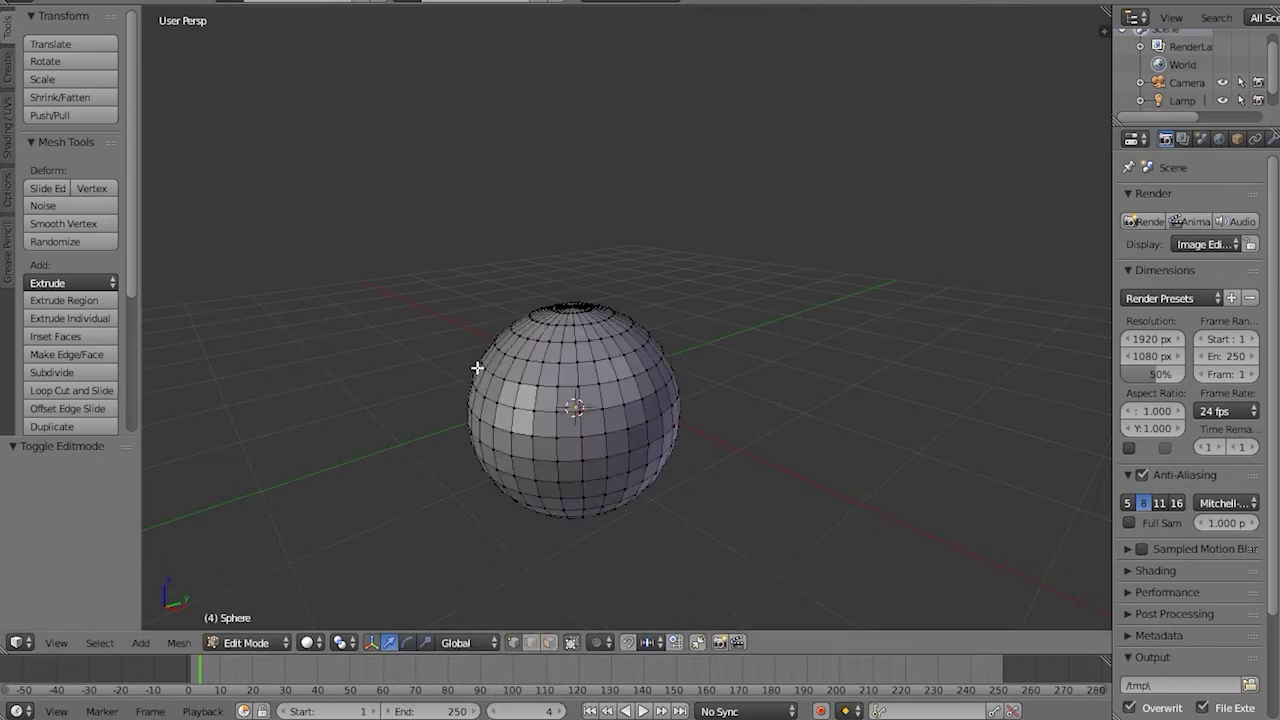
key(b)
drag(470, 279, 684, 336)
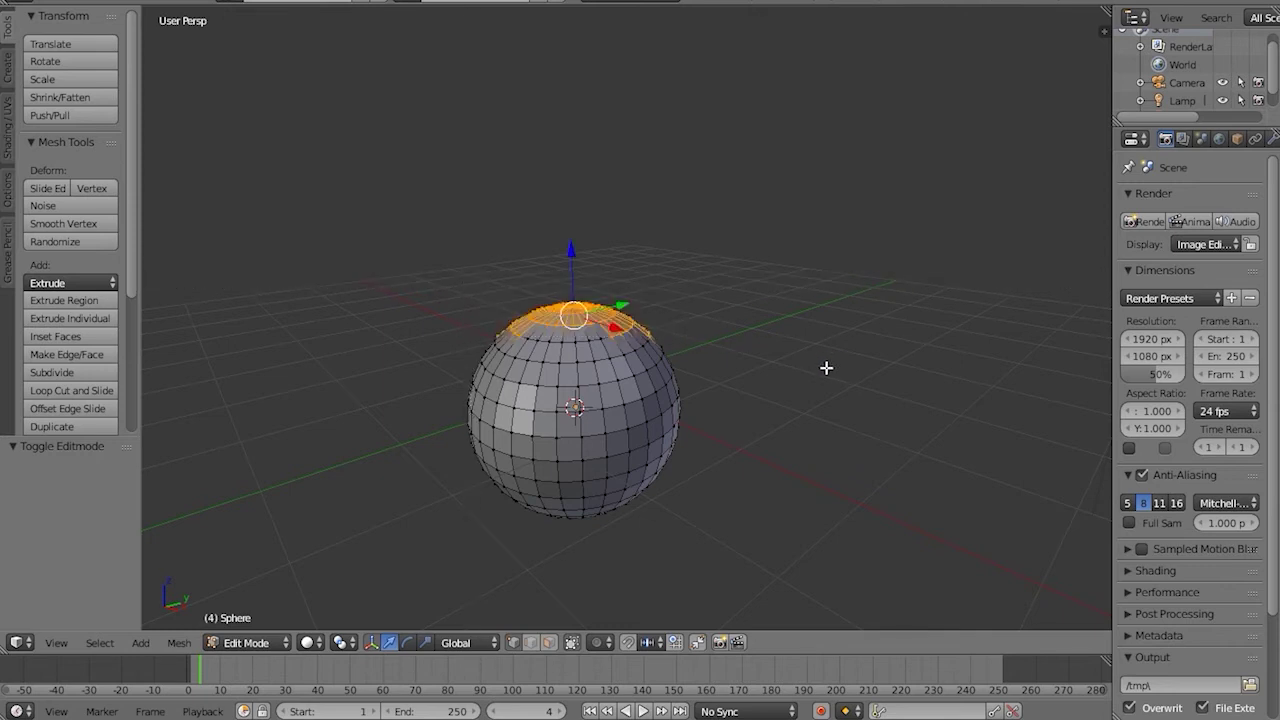
Examine the sphere from several sides to see which vertices the solid-shading box selection caught
middle_drag(816, 369, 657, 594)
scroll(819, 382, down, 1)
scroll(866, 400, down, 3)
middle_drag(649, 551, 607, 374)
scroll(665, 320, up, 2)
middle_drag(763, 181, 740, 563)
middle_drag(766, 117, 778, 386)
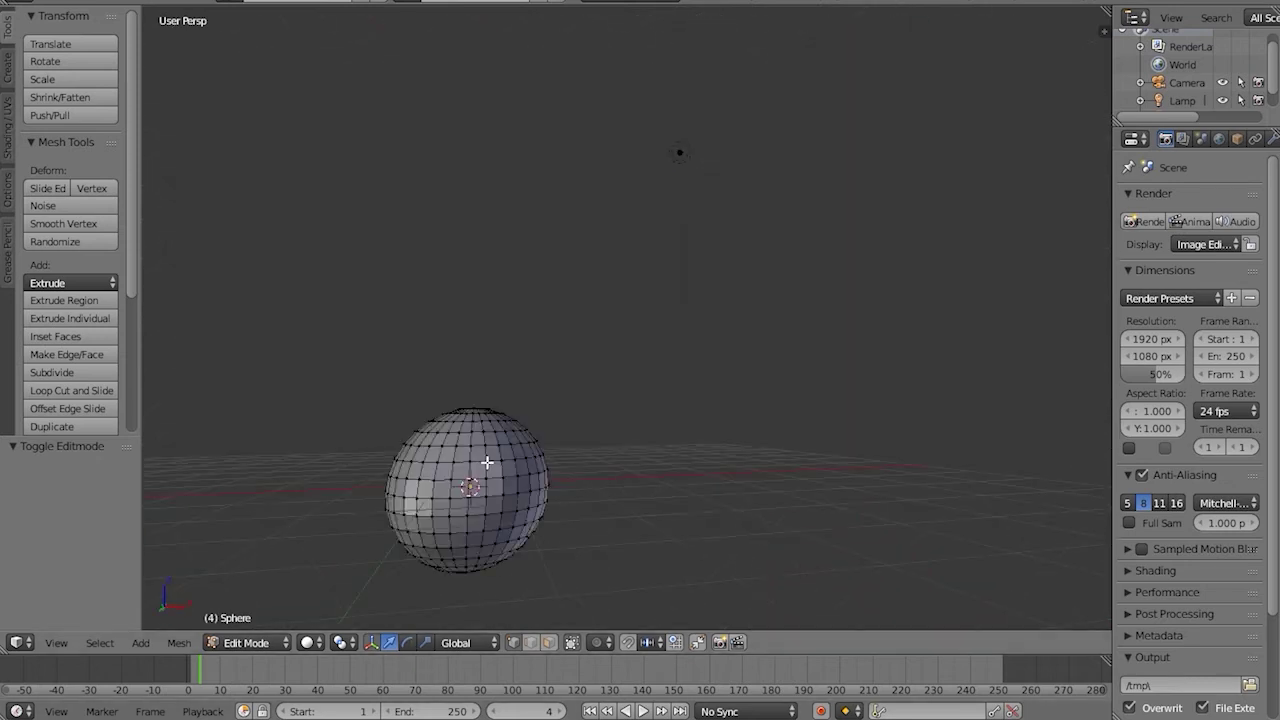
Pull three upper vertices outward into spikes by about (1.084, -0.342, 0.285), (-1.394, 0.323, 0.246) and (2.133, -0.764, 1.039)
right_click(487, 461)
key(g)
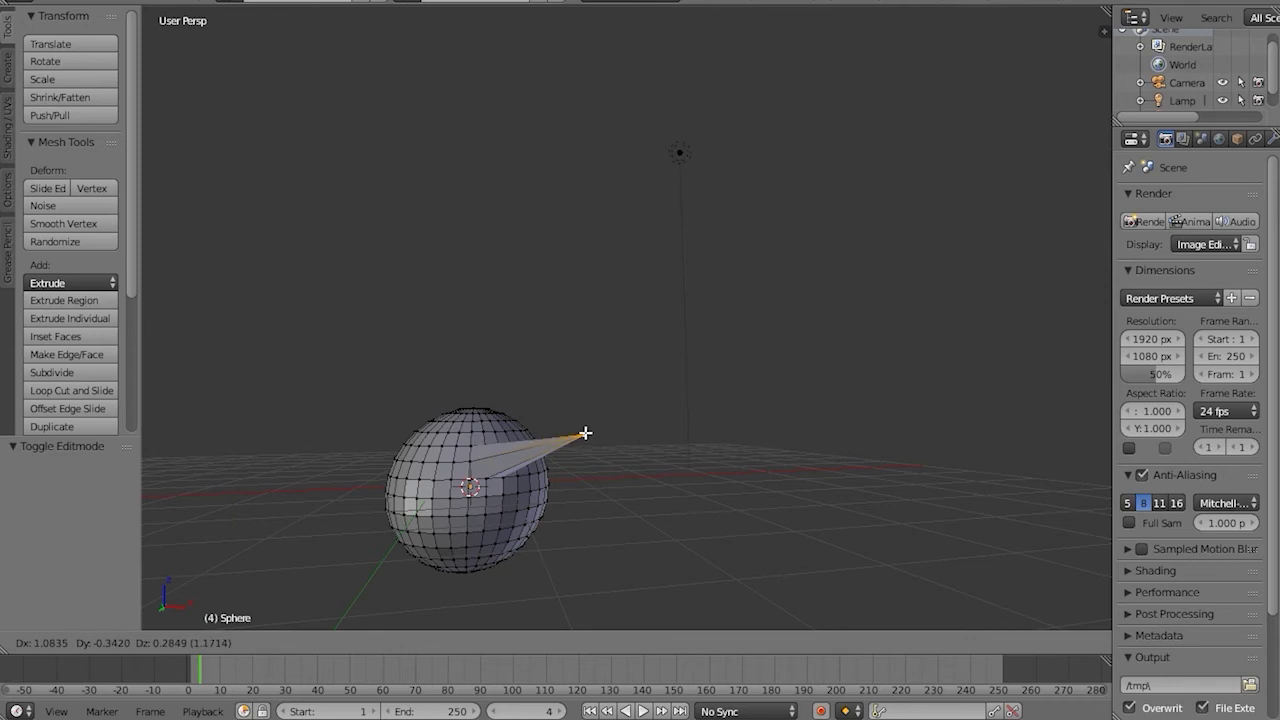
click(584, 434)
right_click(451, 461)
key(g)
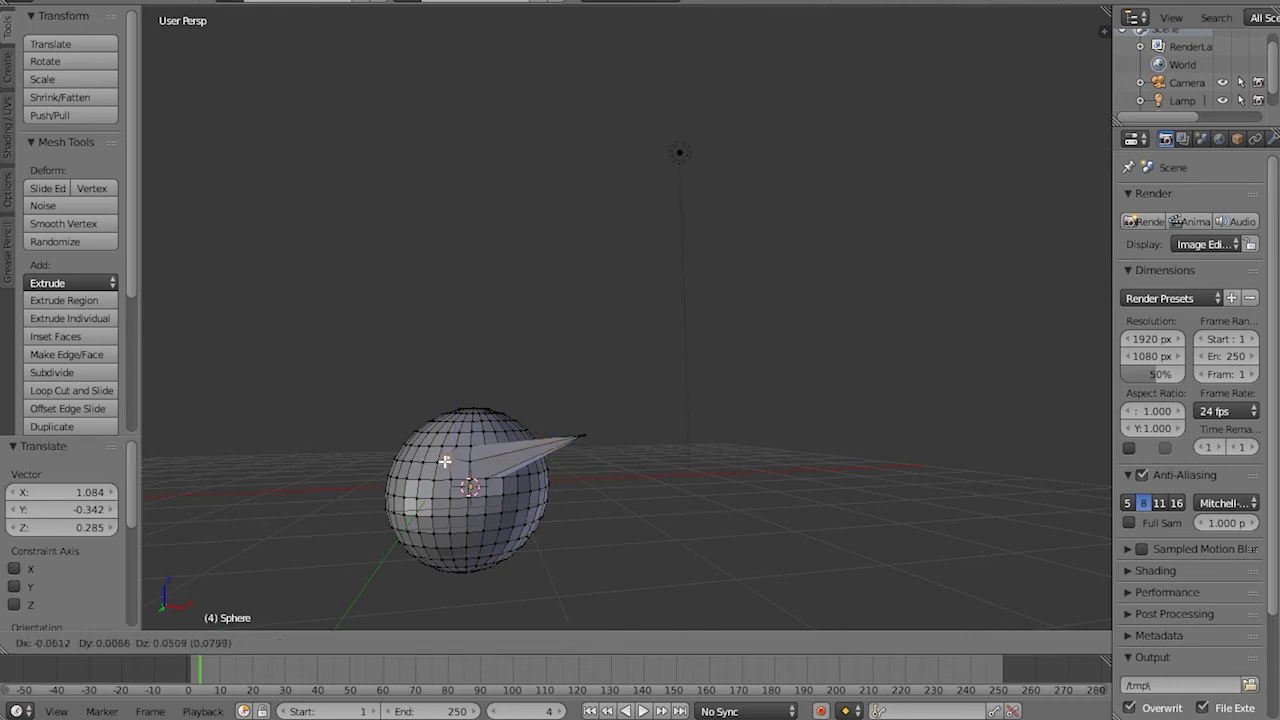
click(327, 443)
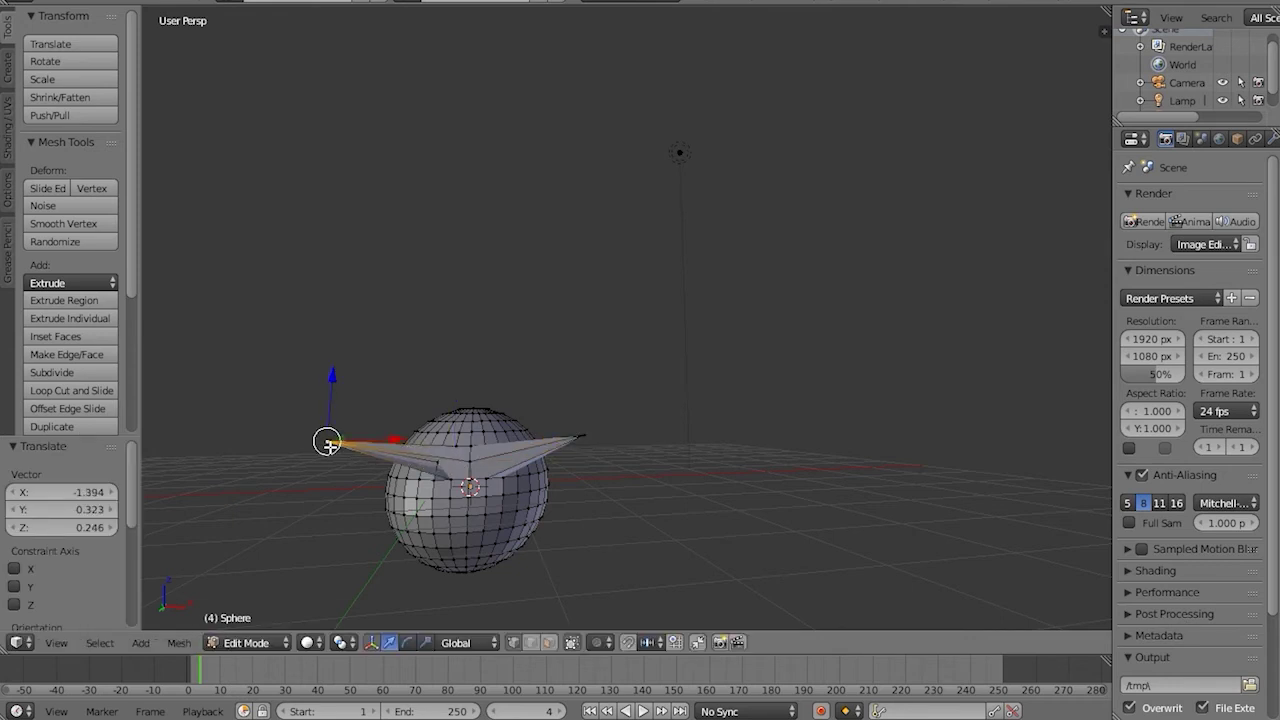
right_click(473, 423)
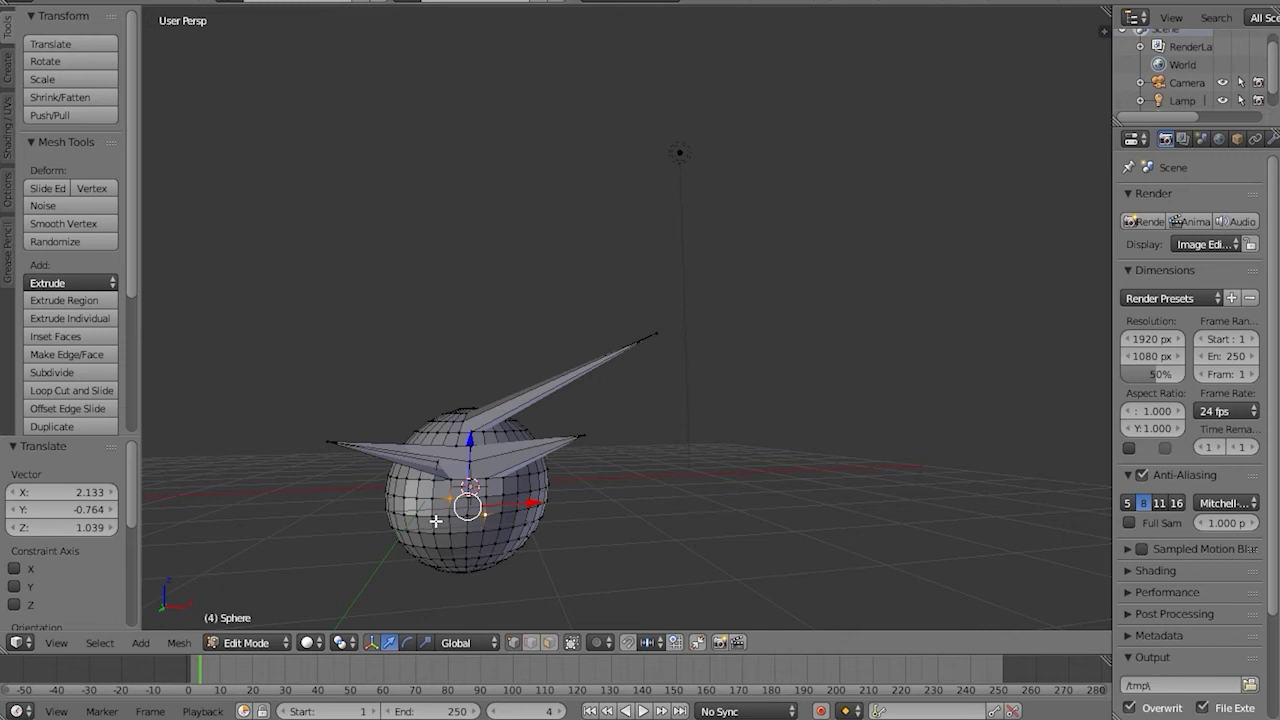
Move several lower front vertices together by about (-1.345, 0.463, -0.558), and pull a lower right vertex out by about (1.494, -0.368, -0.153)
shift+right_click(447, 514)
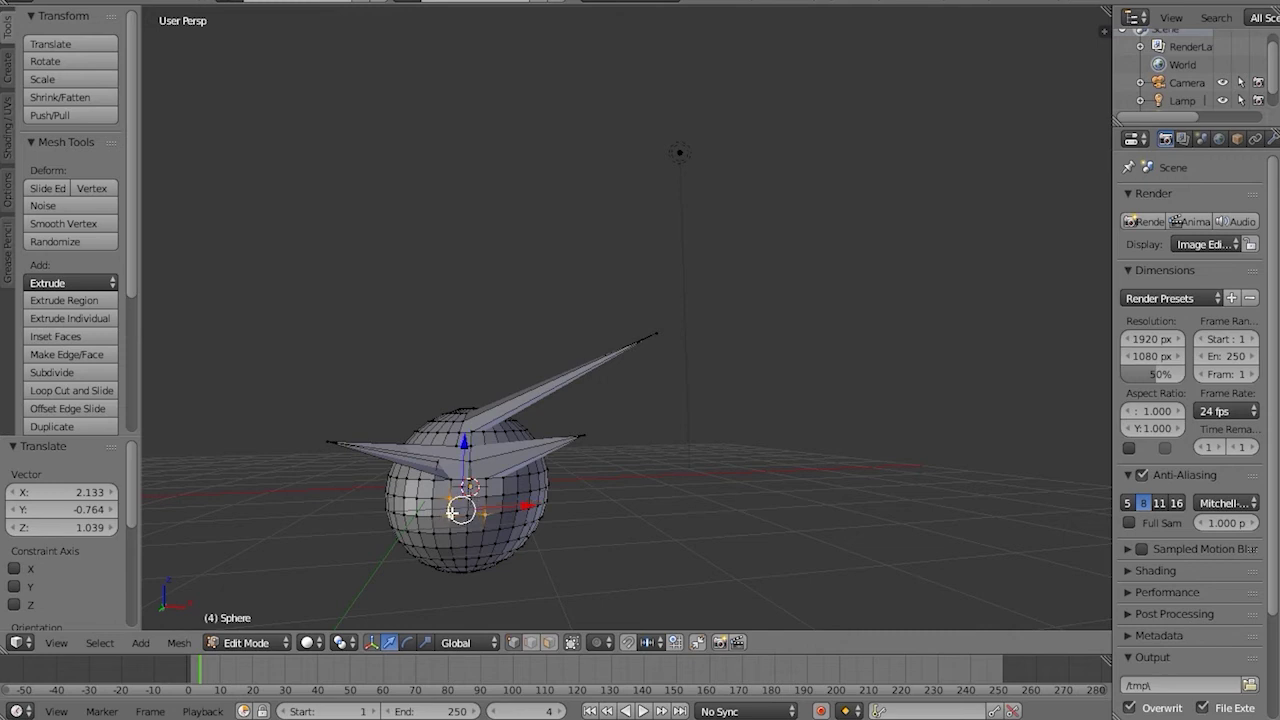
key(e)
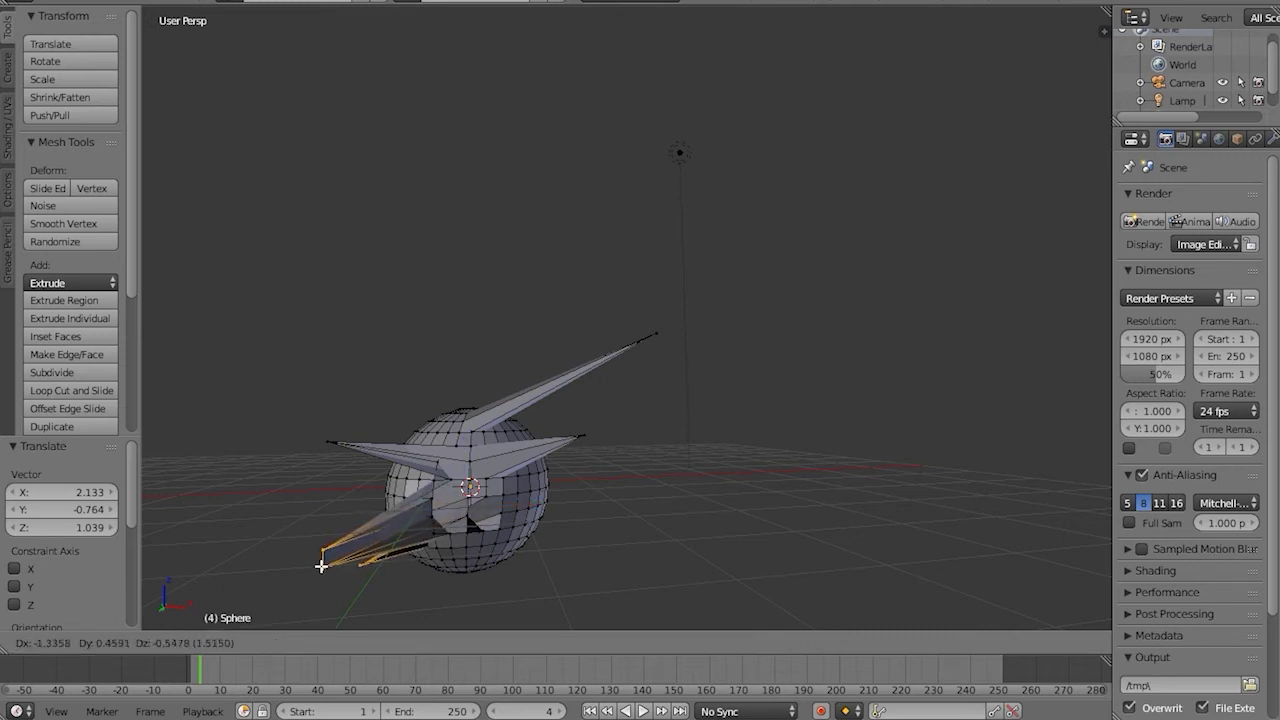
click(320, 566)
right_click(529, 507)
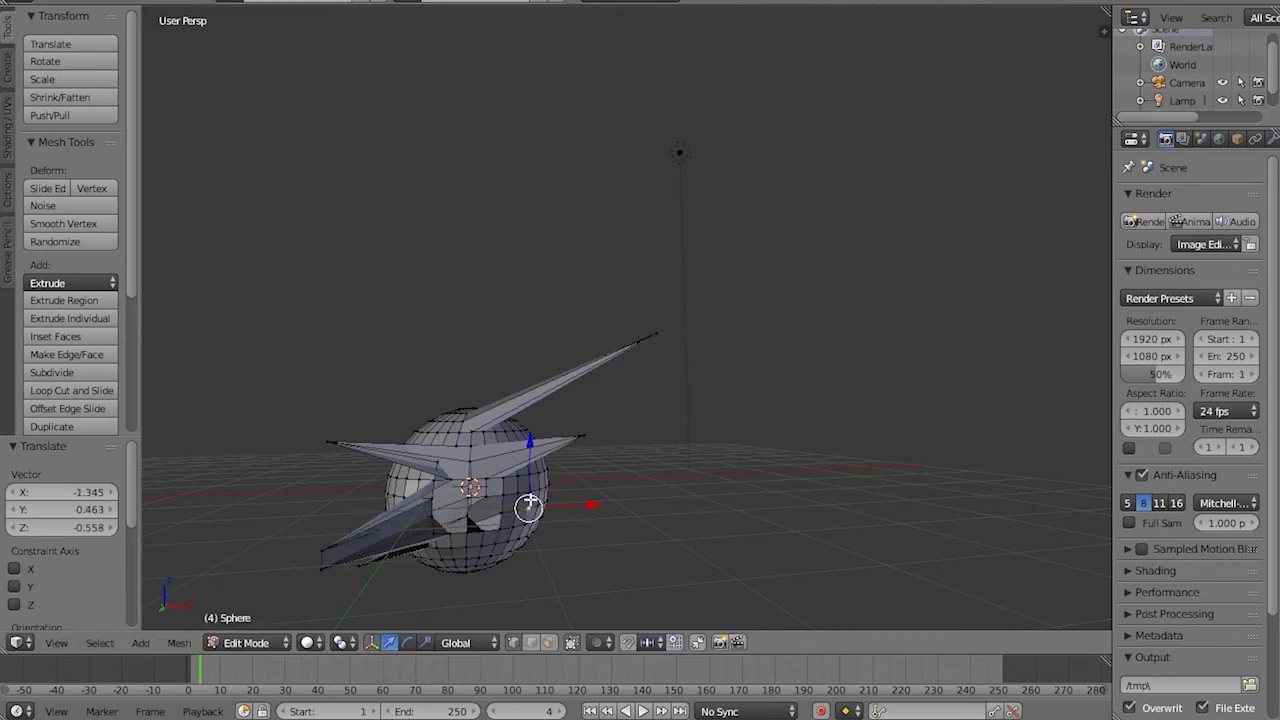
key(e)
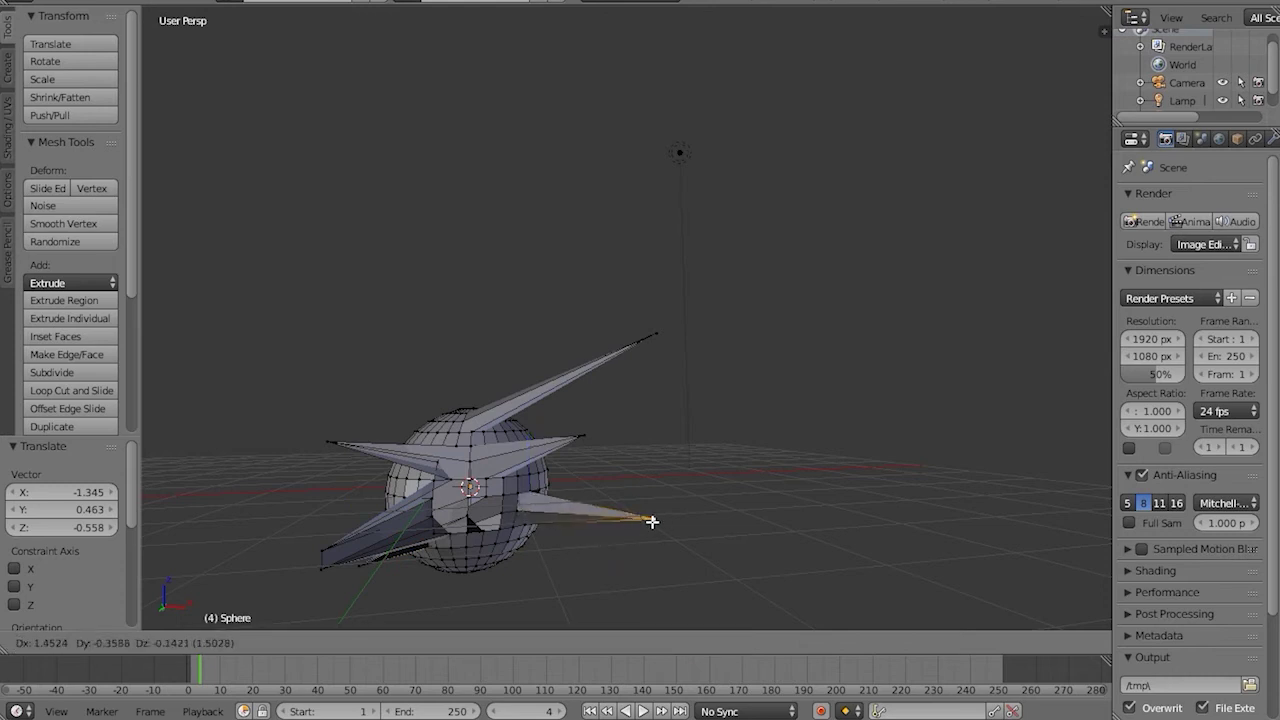
click(655, 519)
middle_drag(713, 500, 780, 491)
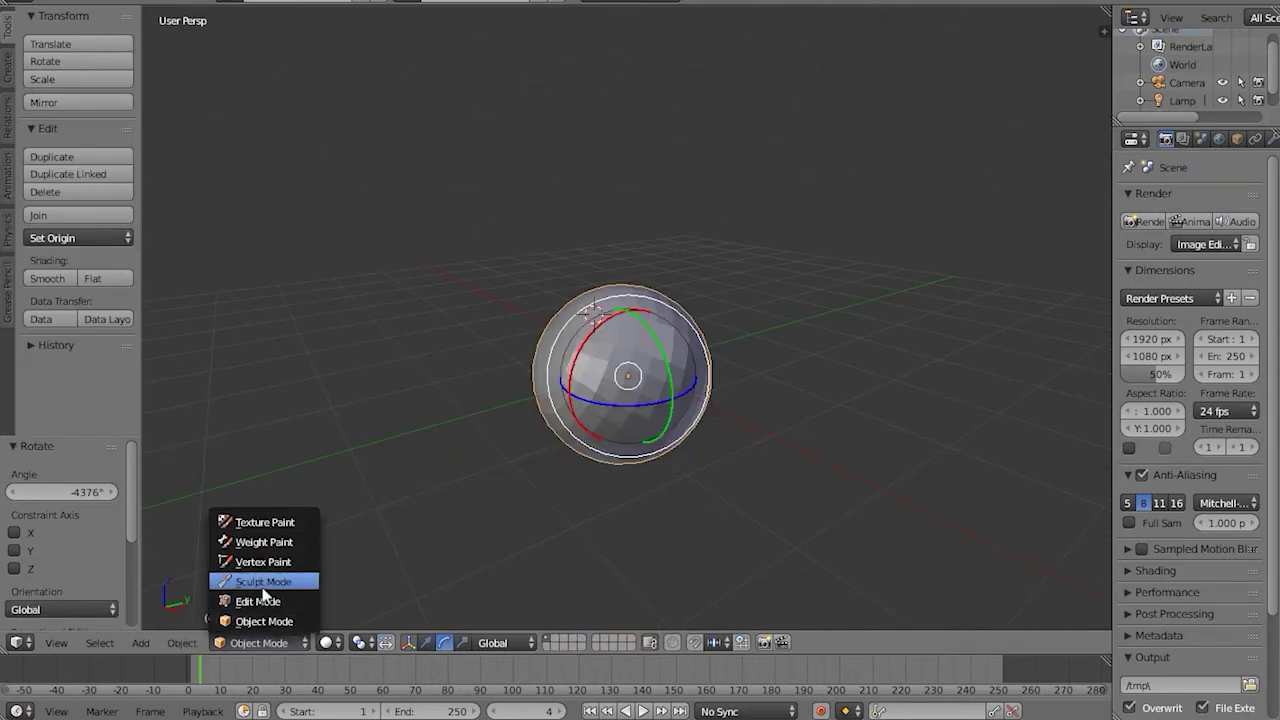
Enter Edit Mode on the rotated sphere and deselect all its vertices by box deselection
click(265, 581)
click(278, 641)
click(279, 603)
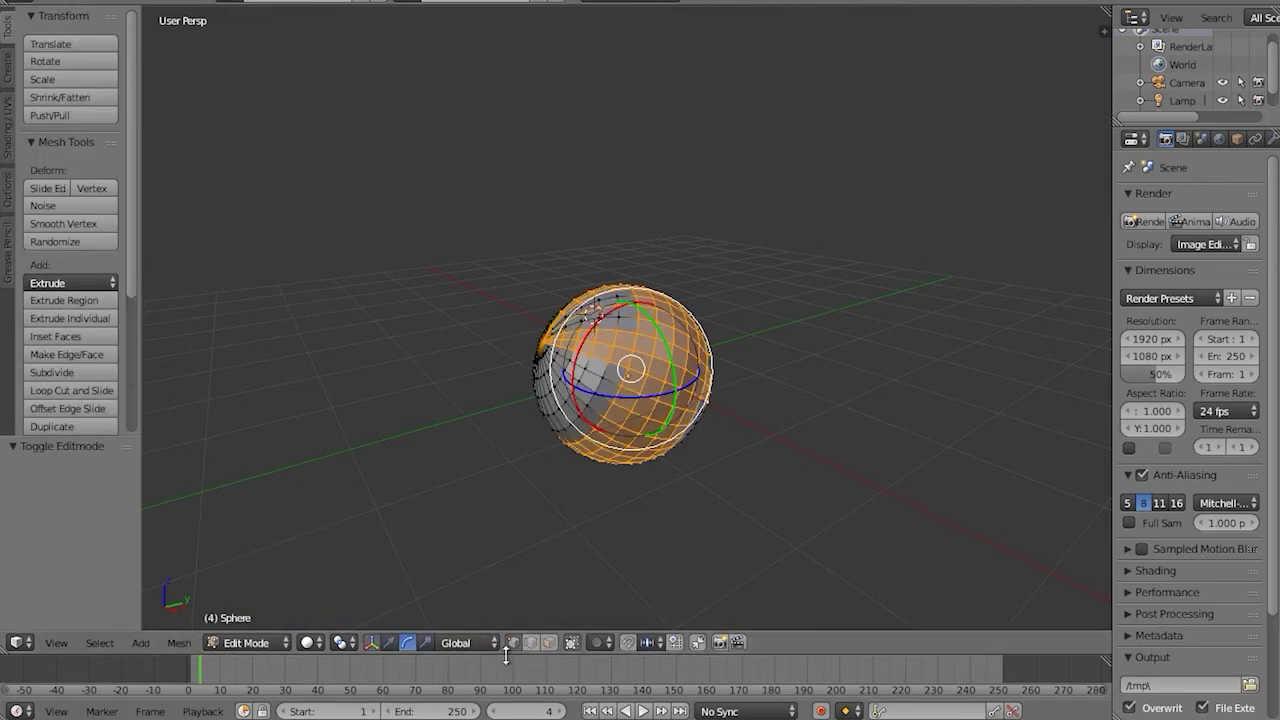
key(b)
drag(504, 256, 519, 258)
middle_drag(515, 258, 765, 490)
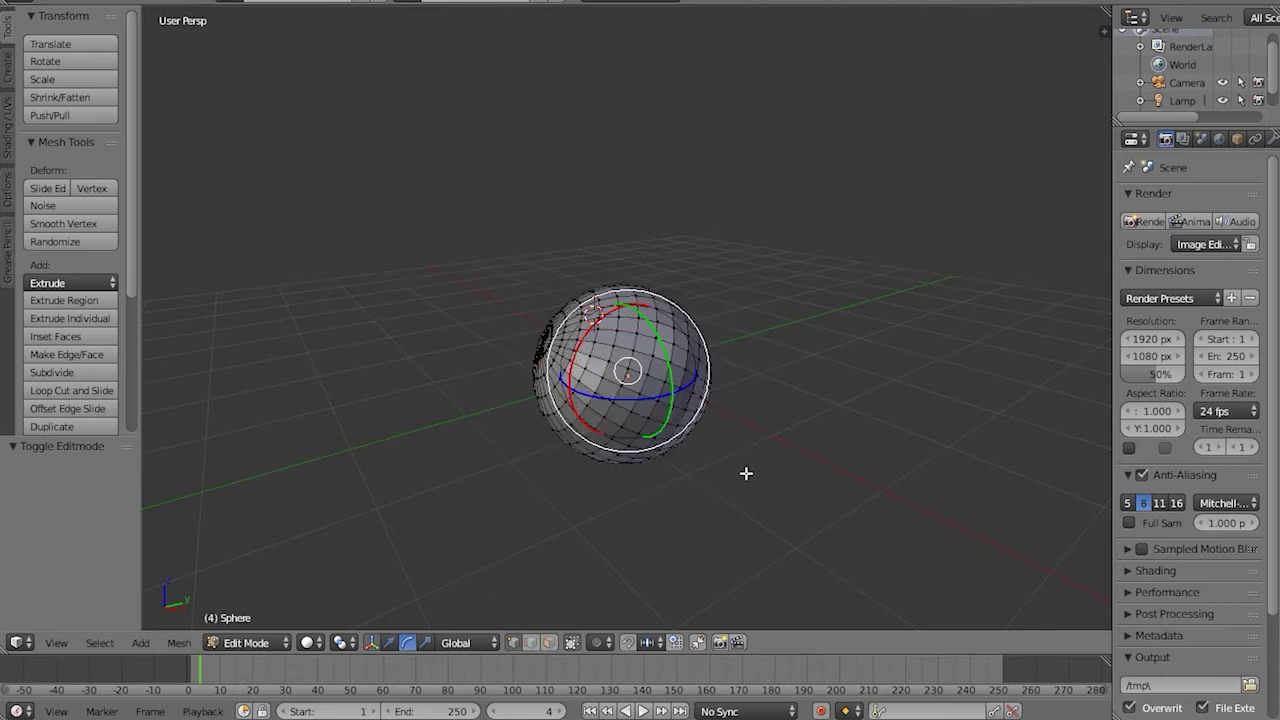
Switch to face selection and select several neighbouring faces on the sphere's lower front
click(548, 642)
key(r)
key(r)
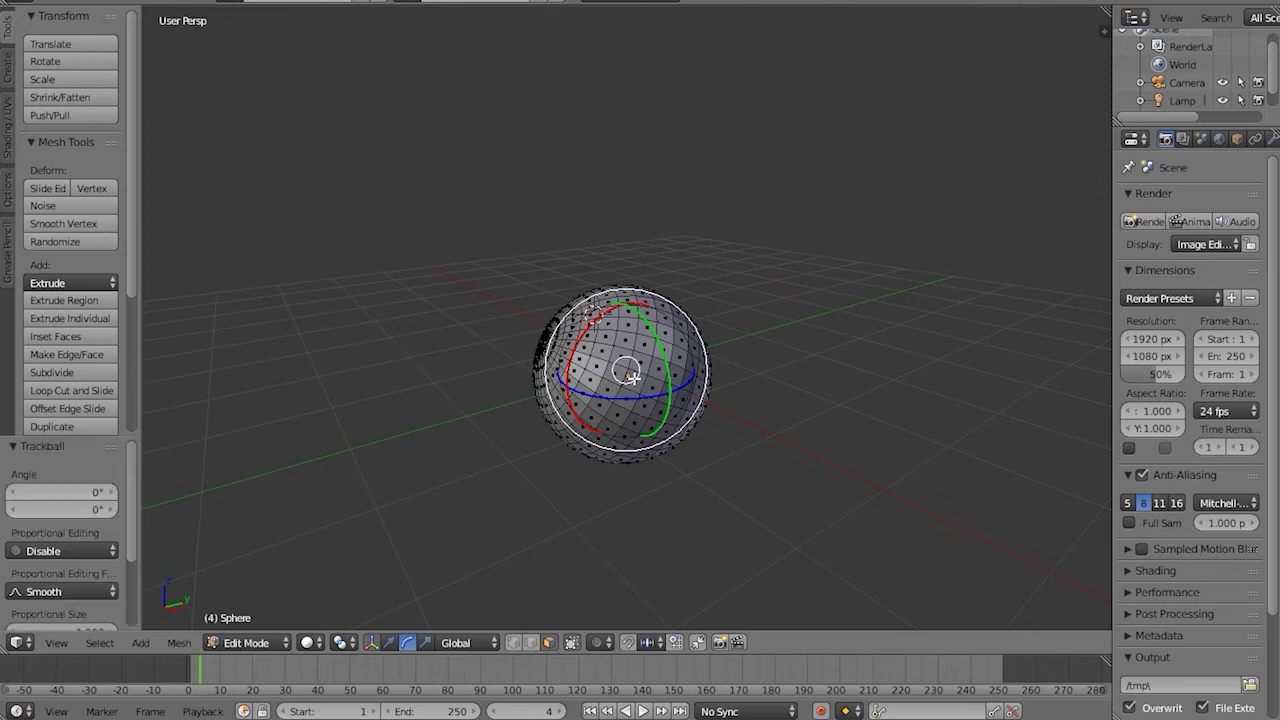
click(630, 393)
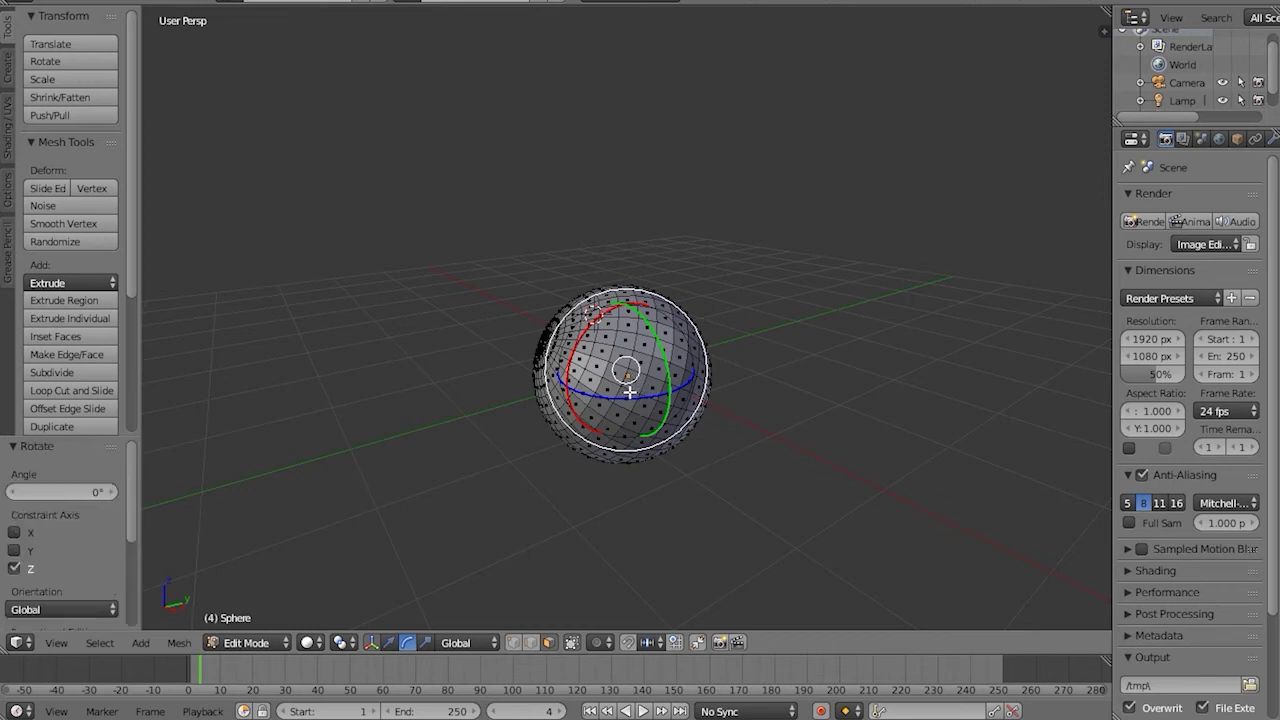
right_click(618, 414)
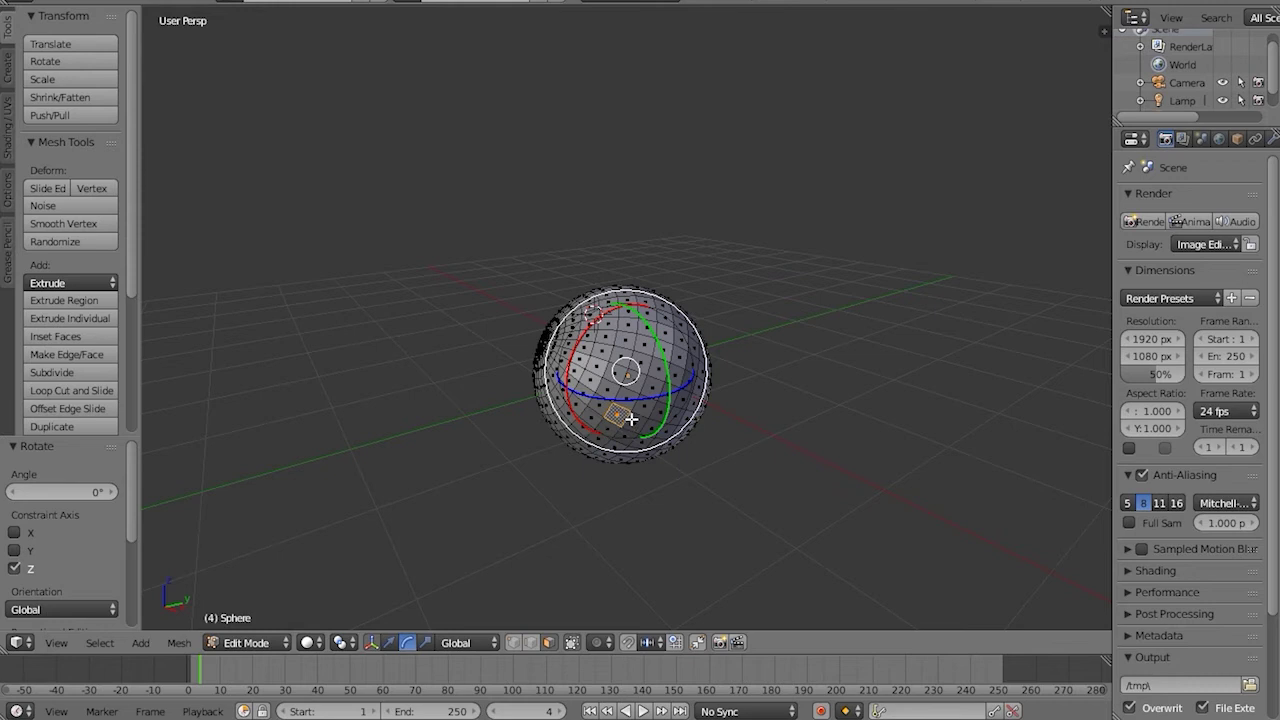
shift+right_click(636, 424)
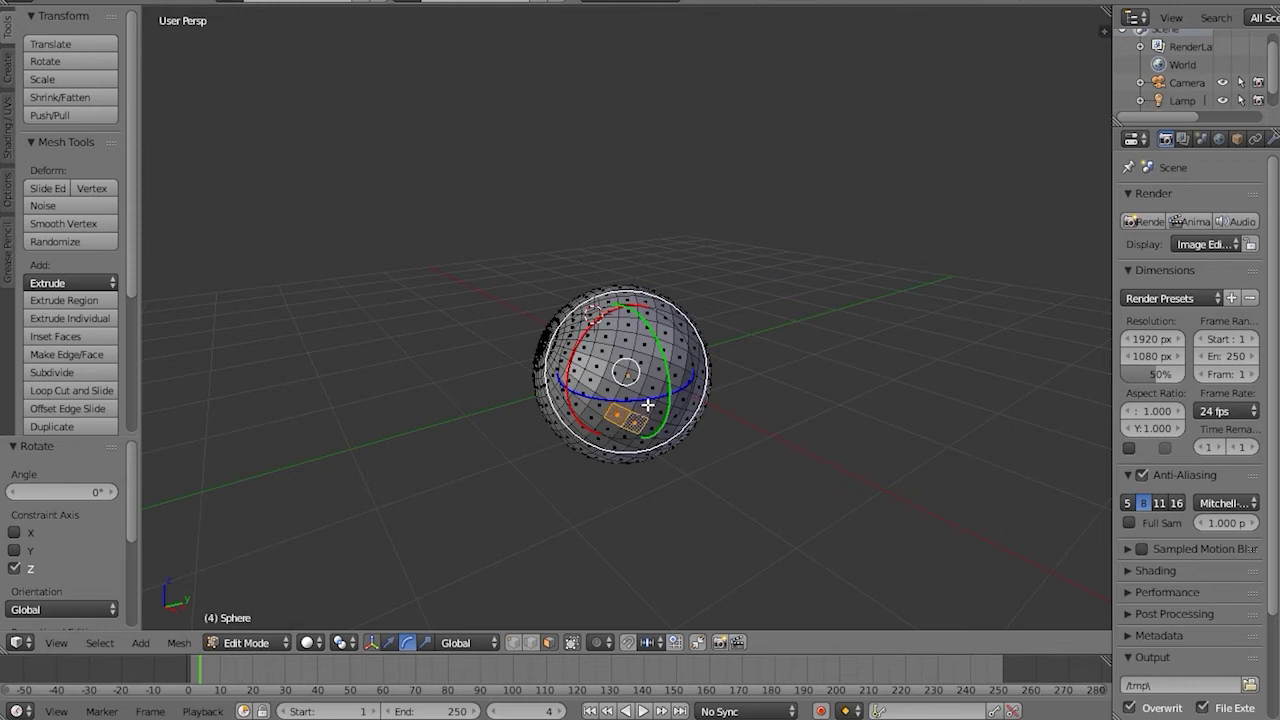
click(659, 415)
shift+right_click(610, 432)
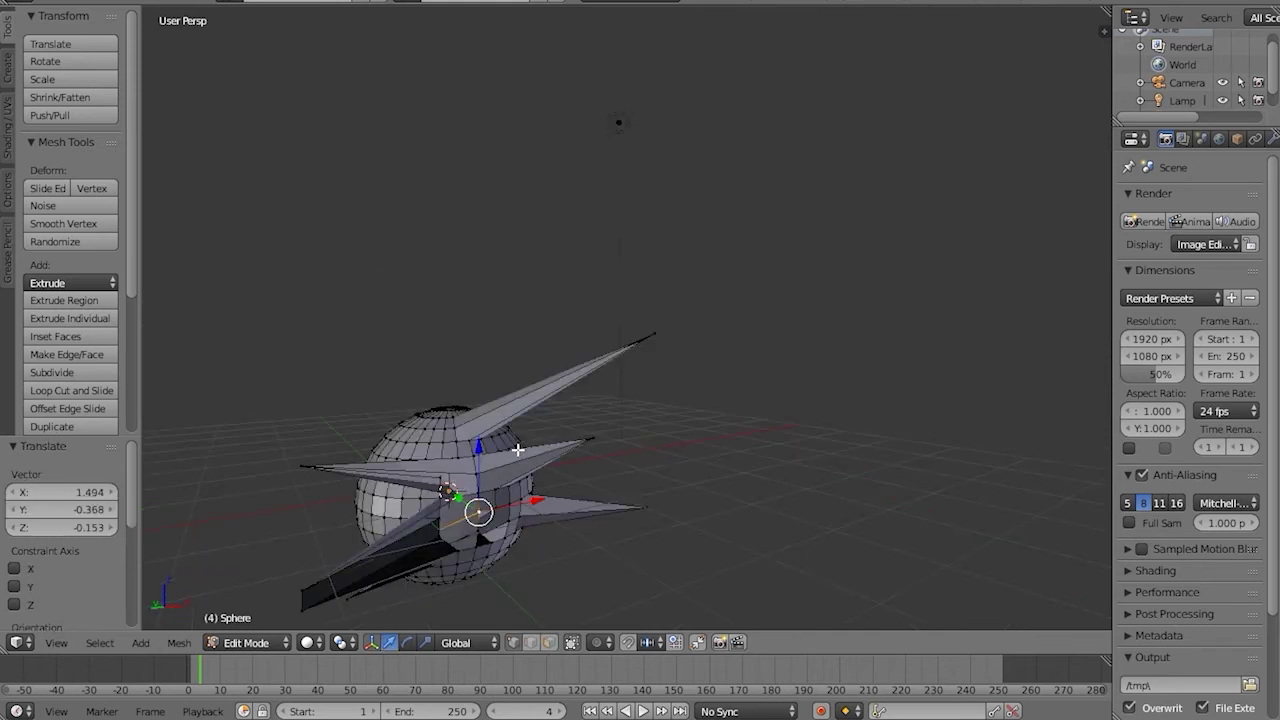
Return to Object Mode and delete the spiked sphere
right_click(517, 451)
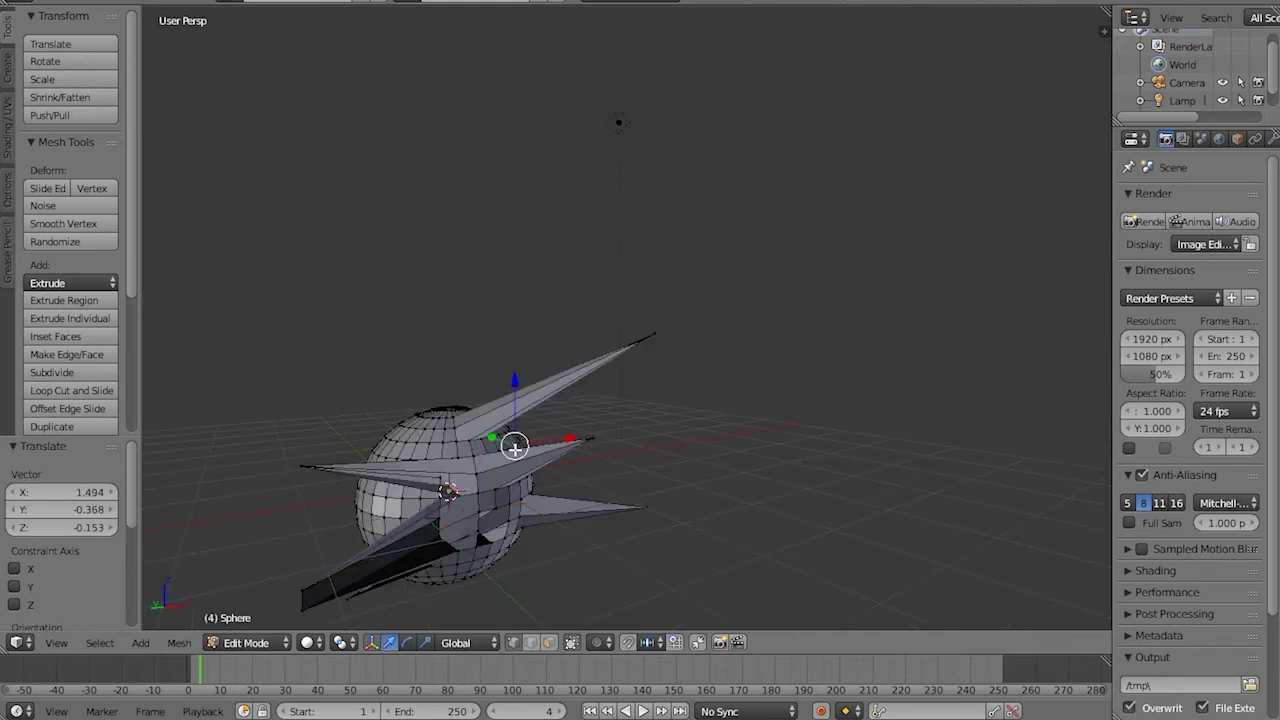
click(246, 642)
click(264, 621)
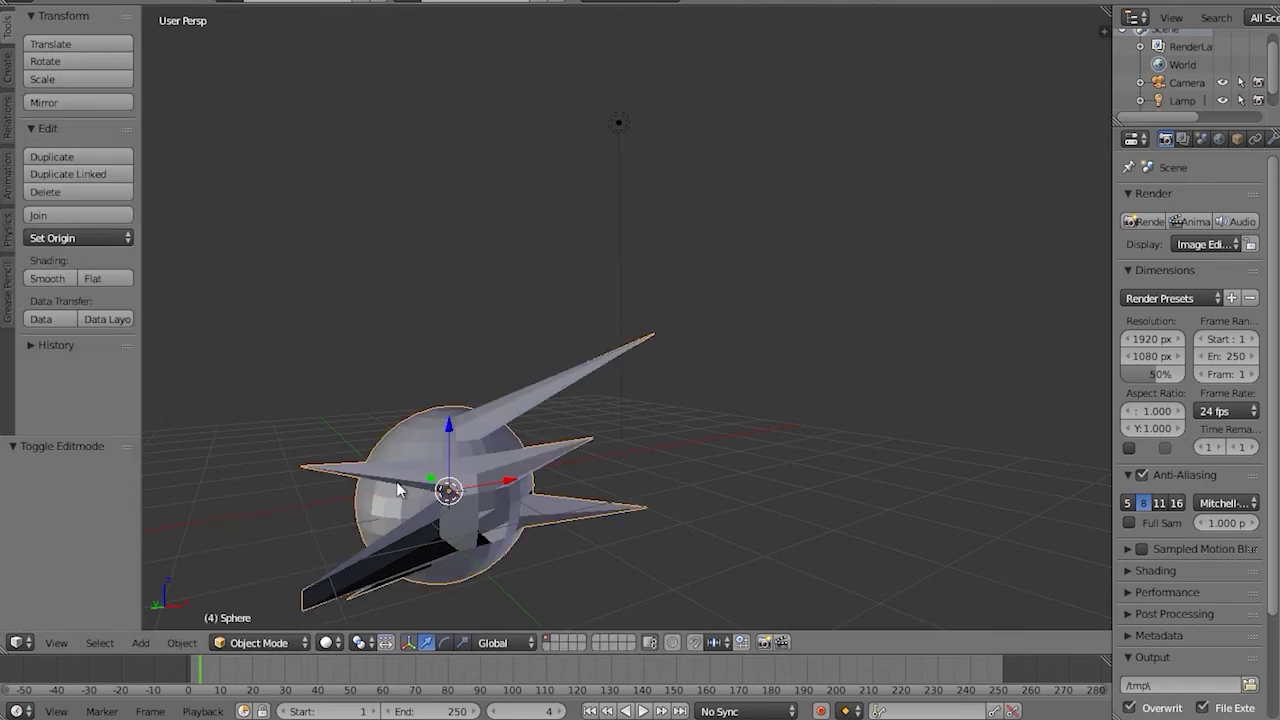
key(x)
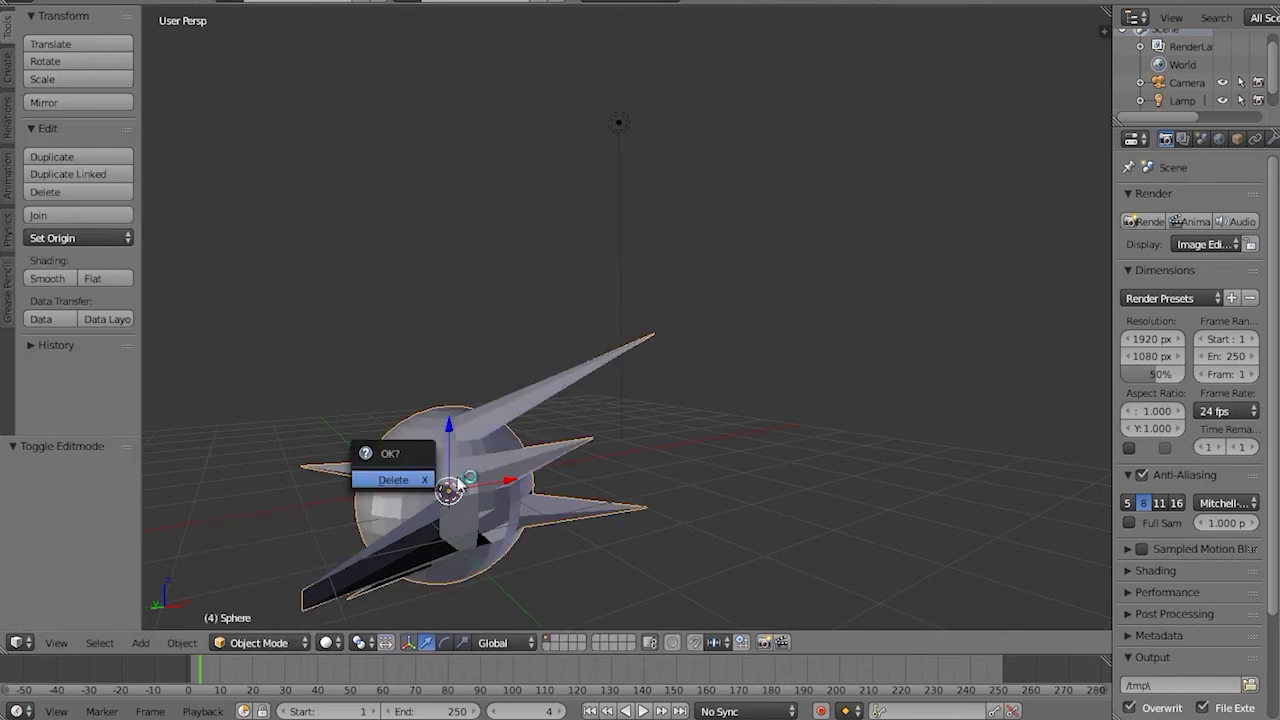
click(404, 482)
scroll(489, 538, down, 9)
scroll(494, 461, up, 4)
middle_drag(496, 468, 632, 472)
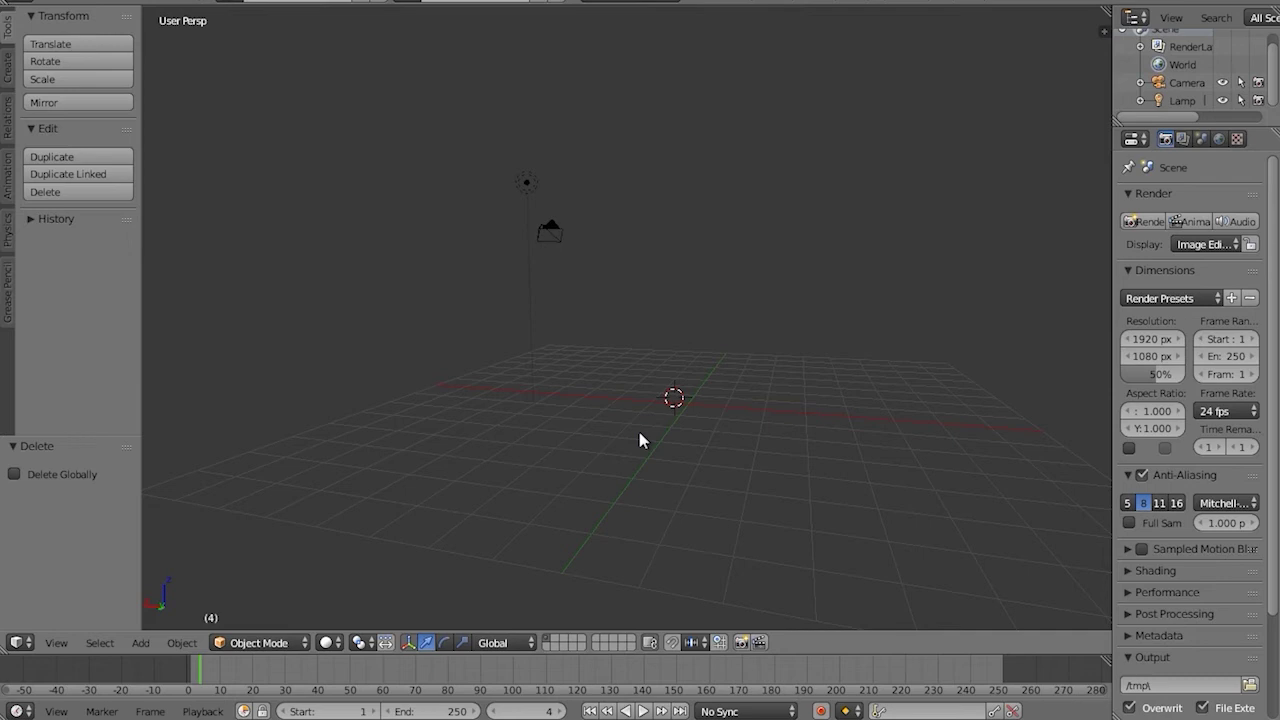
Add a cylinder mesh at the 3D cursor and enter Edit Mode on it
click(289, 643)
key(shift+a)
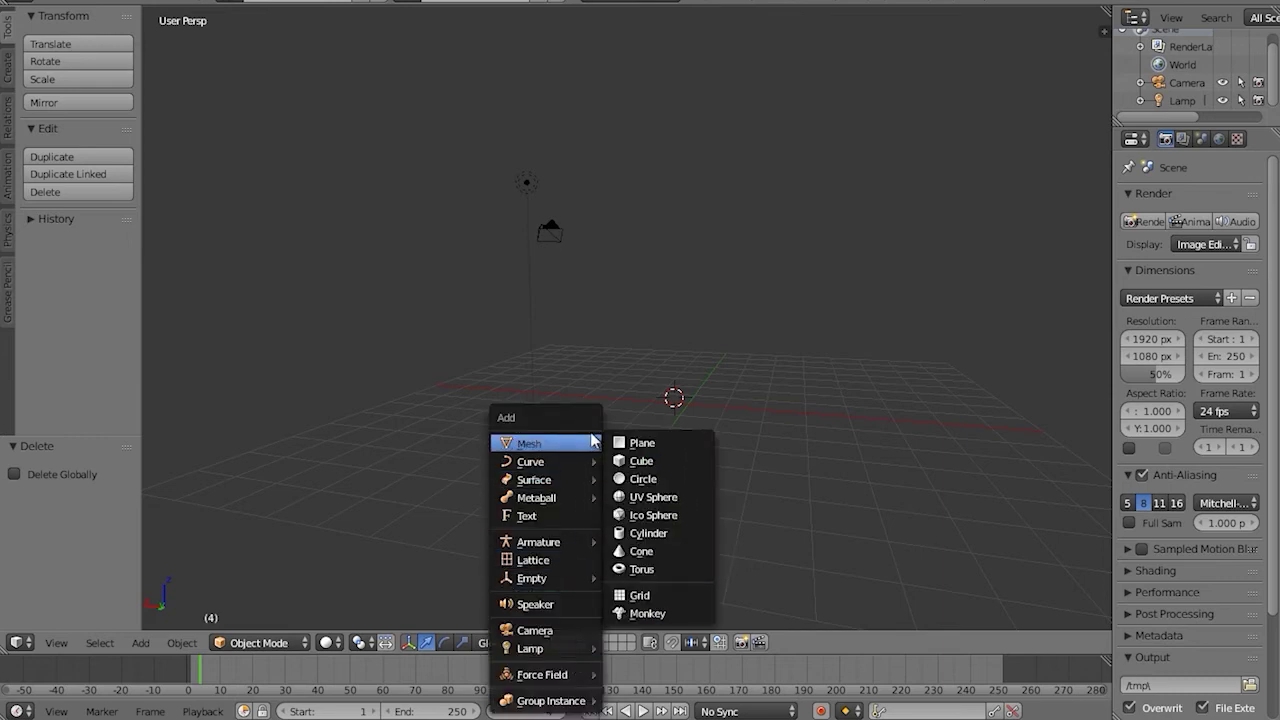
mouse_move(577, 446)
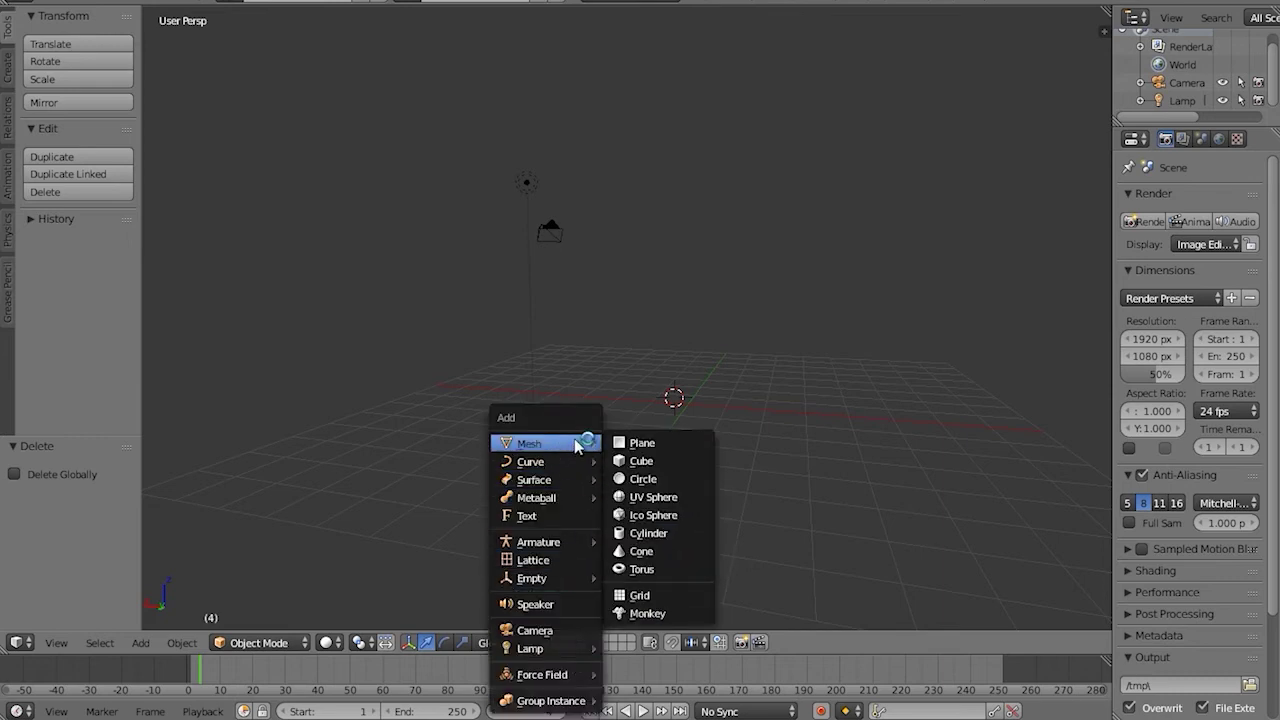
click(660, 533)
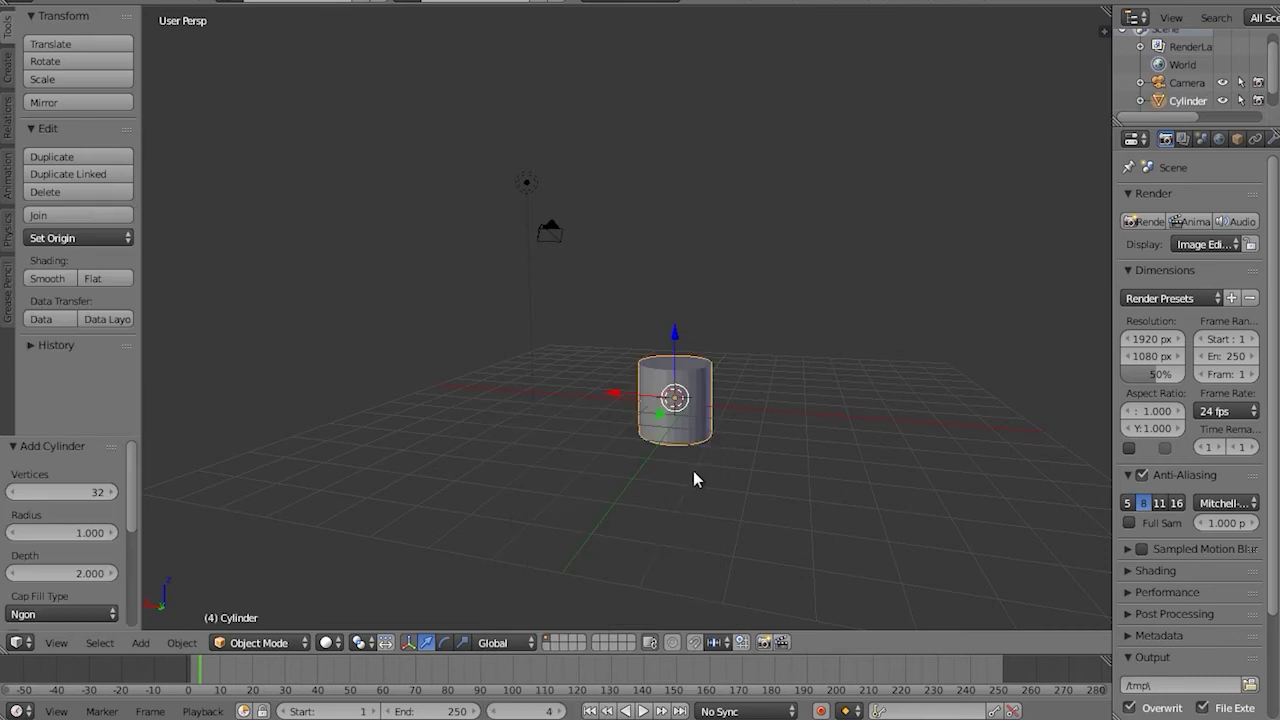
click(270, 644)
click(287, 602)
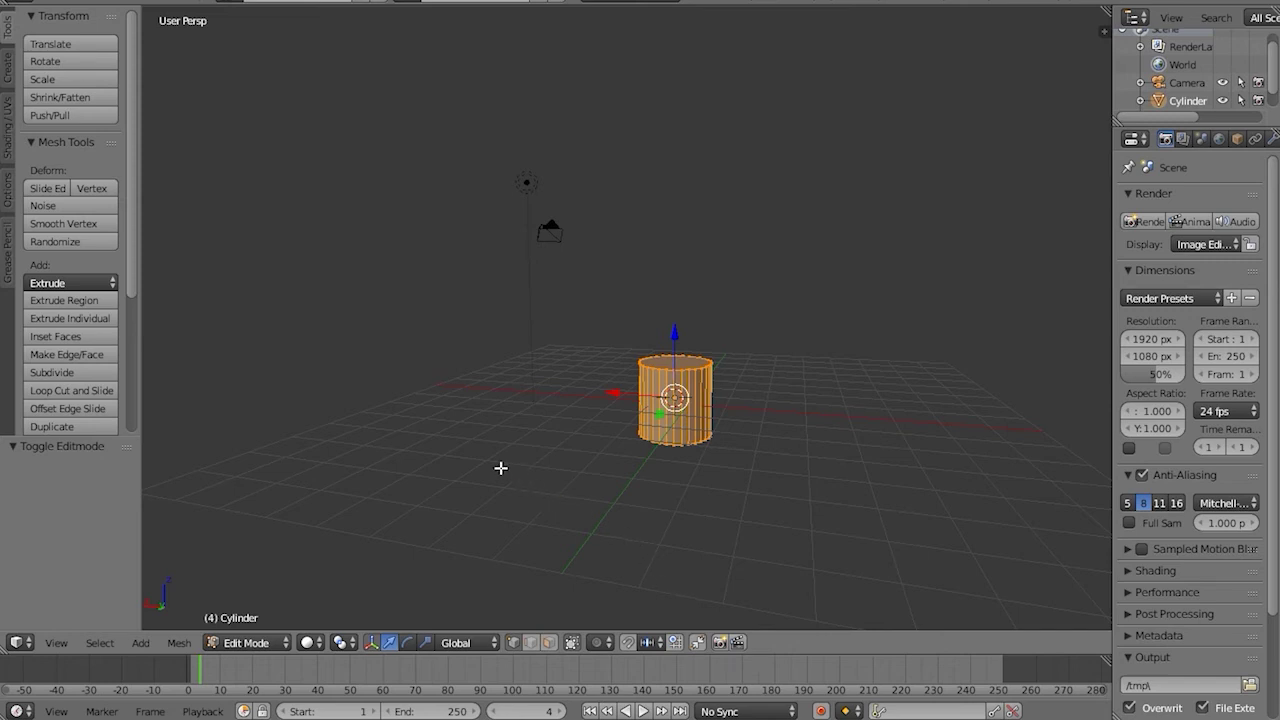
Scale the cylinder's mesh by about 0.287 on X, copying the same factor to Y and Z
click(45, 79)
click(130, 296)
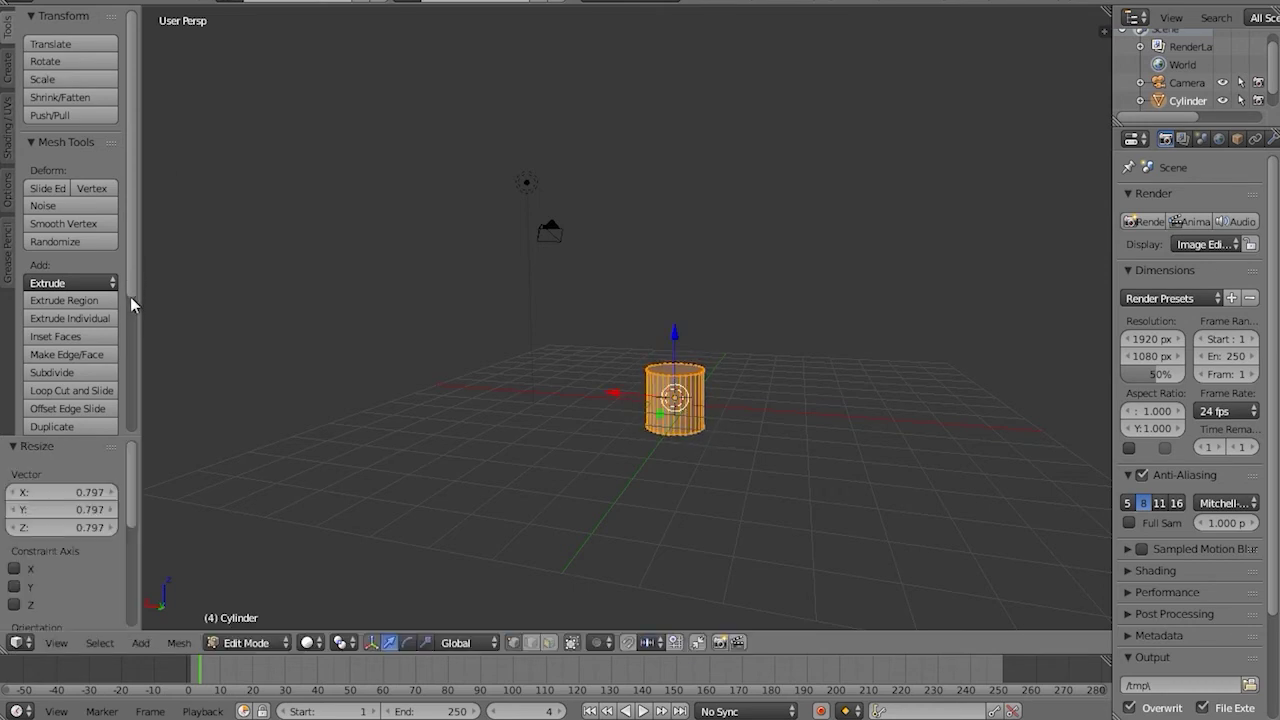
mouse_move(90, 495)
mouse_down()
mouse_move(130, 495)
mouse_move(20, 495)
mouse_move(105, 495)
mouse_move(73, 495)
mouse_up()
click(87, 490)
key(ctrl+c)
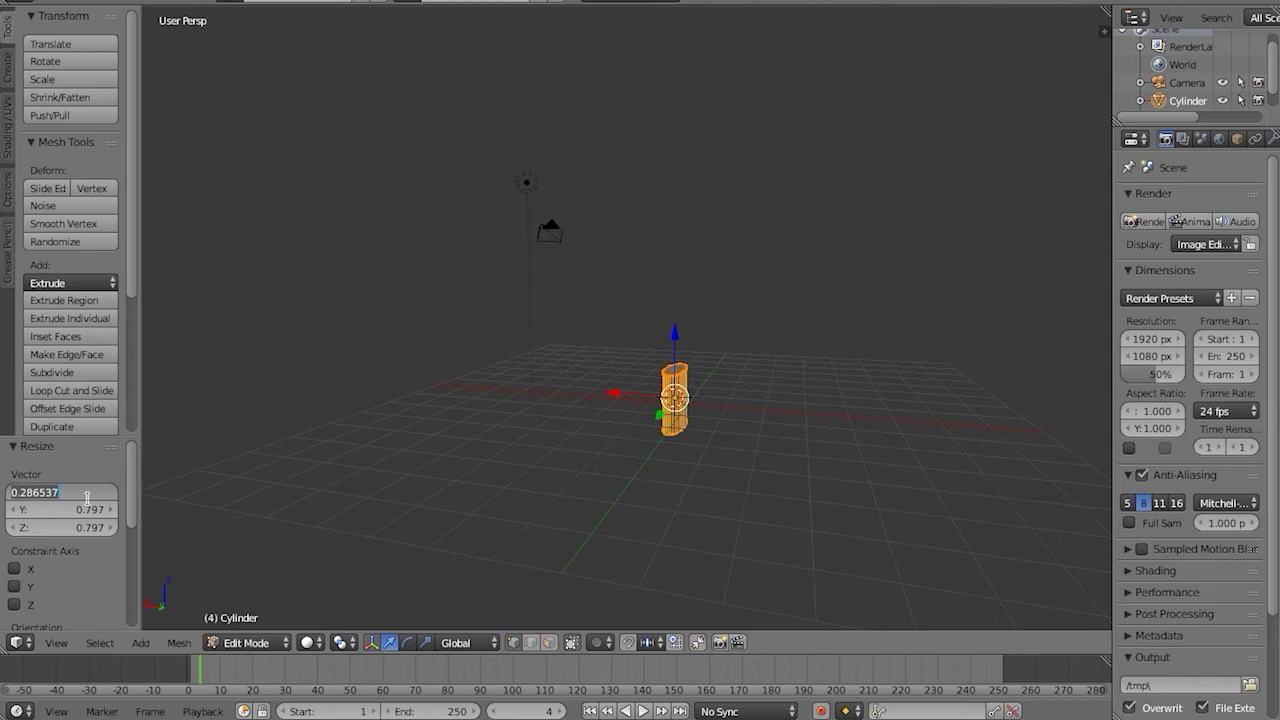
click(95, 510)
key(ctrl+v)
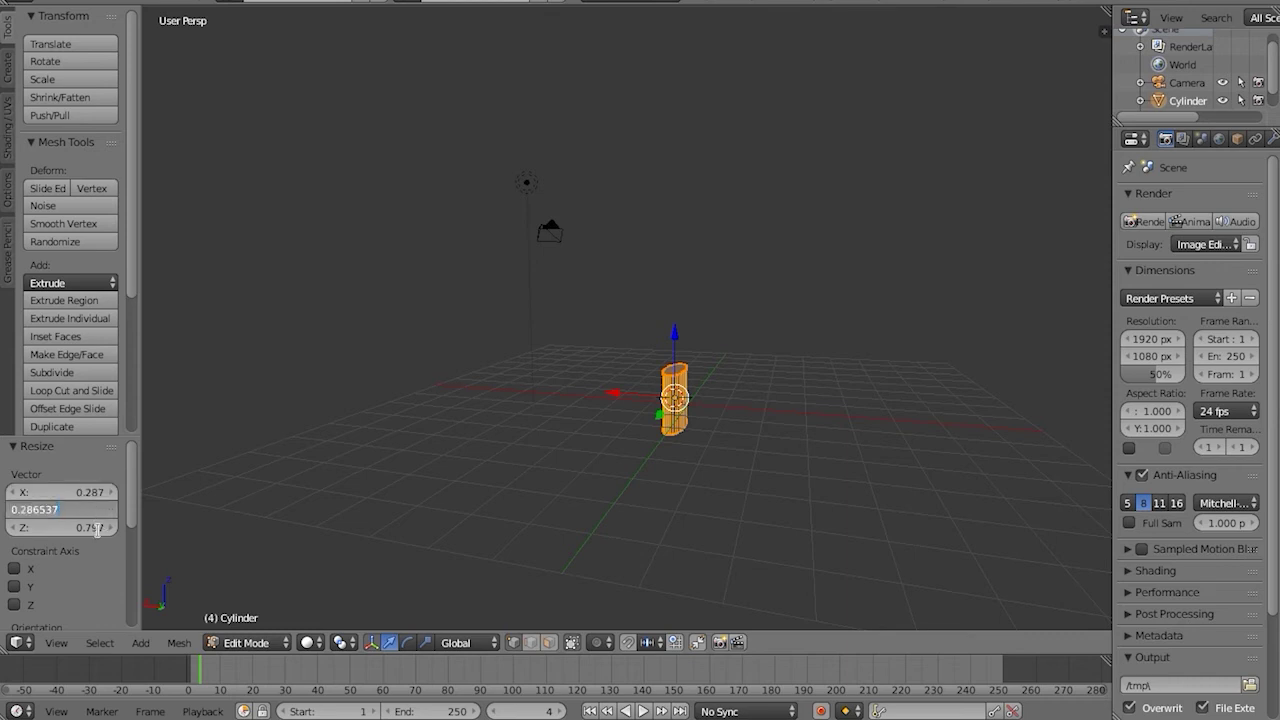
click(98, 530)
click(90, 530)
key(ctrl+v)
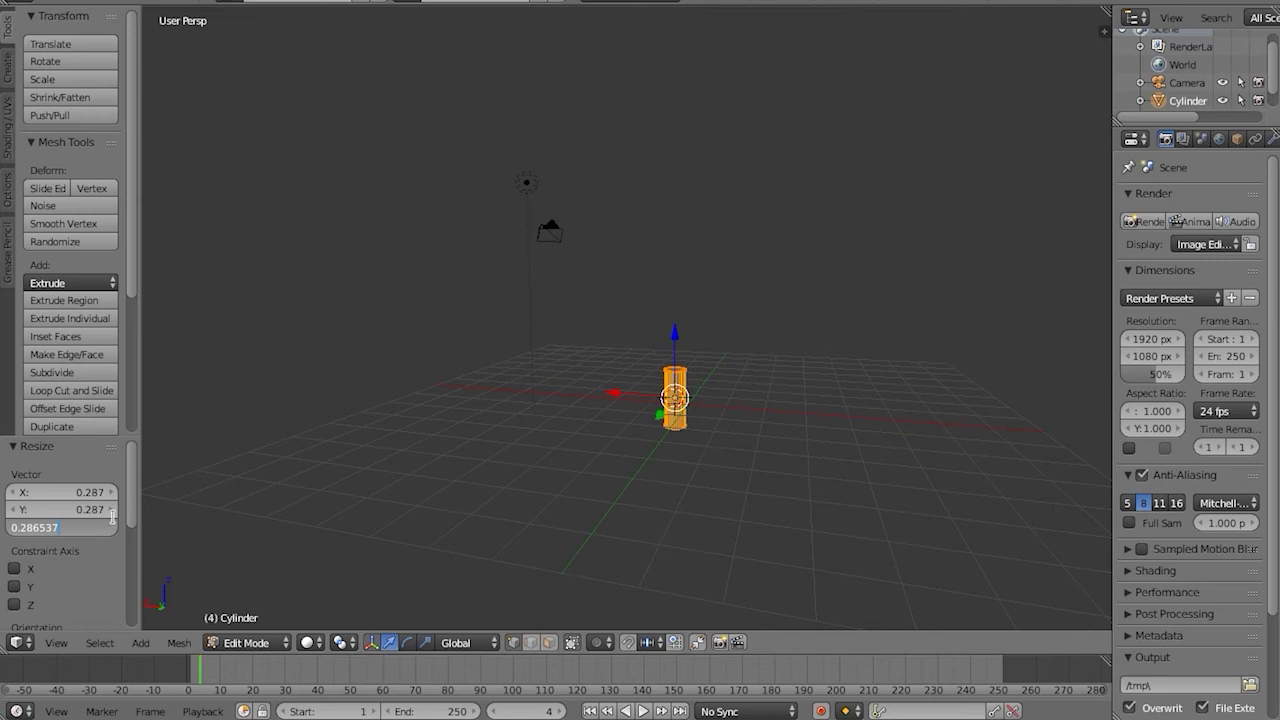
key(Return)
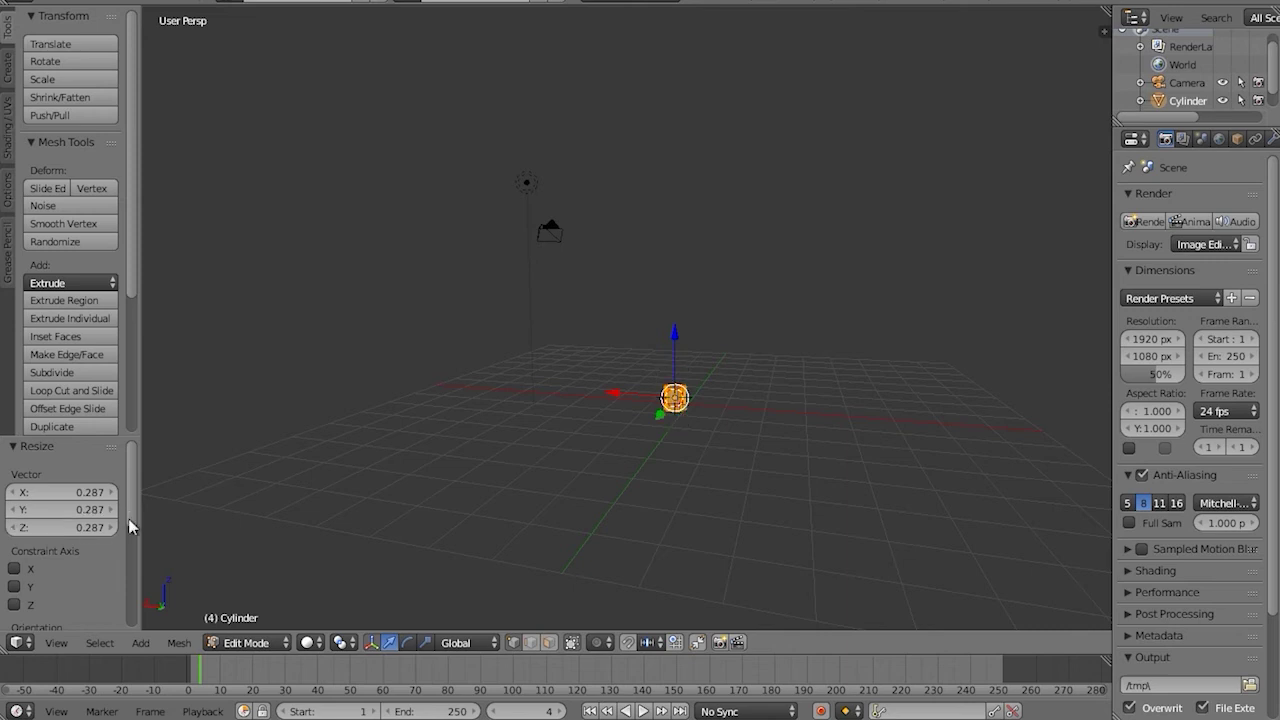
Move the cylinder's mesh away from the 3D cursor by about (-0.492, 0.420, 0.337)
middle_drag(960, 567, 689, 537)
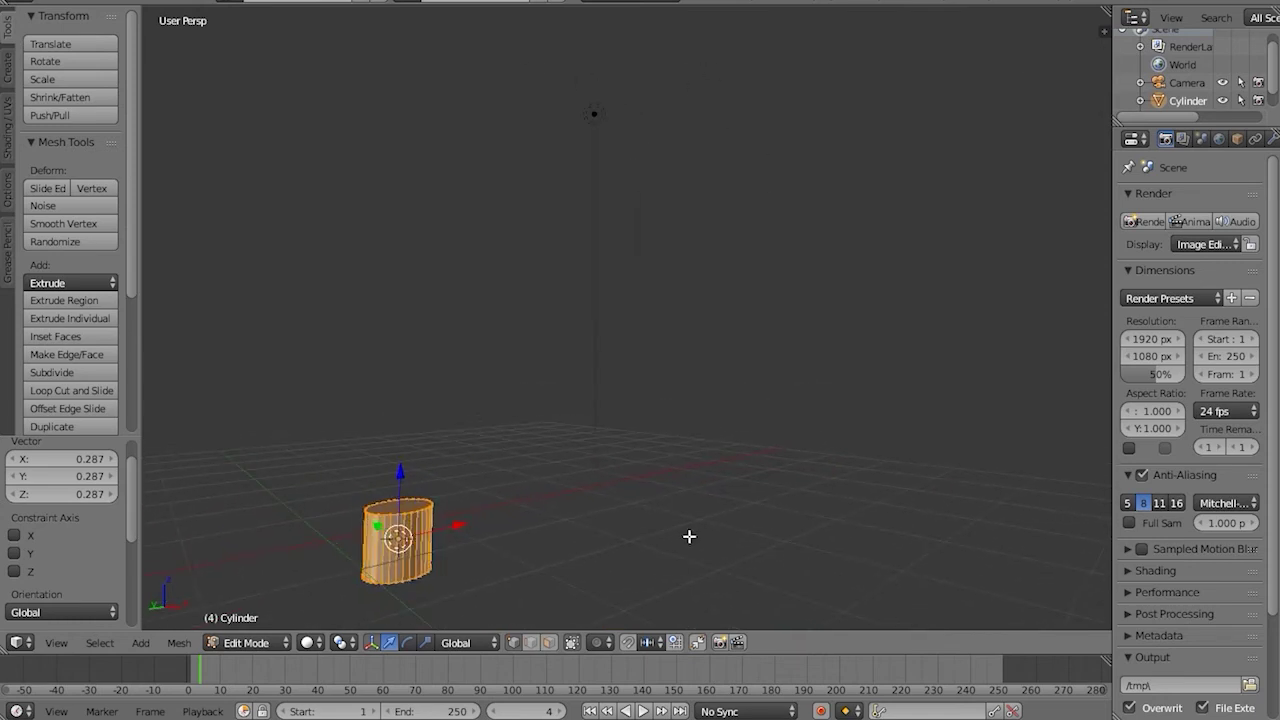
key(g)
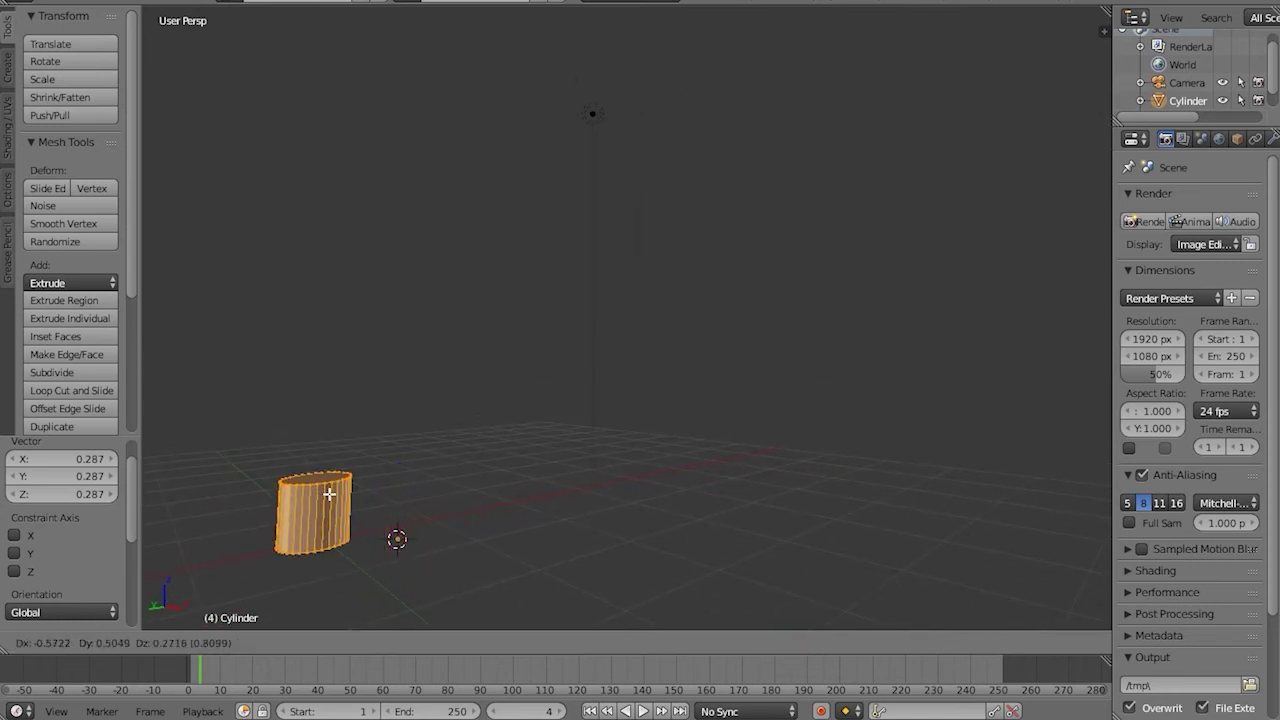
click(342, 487)
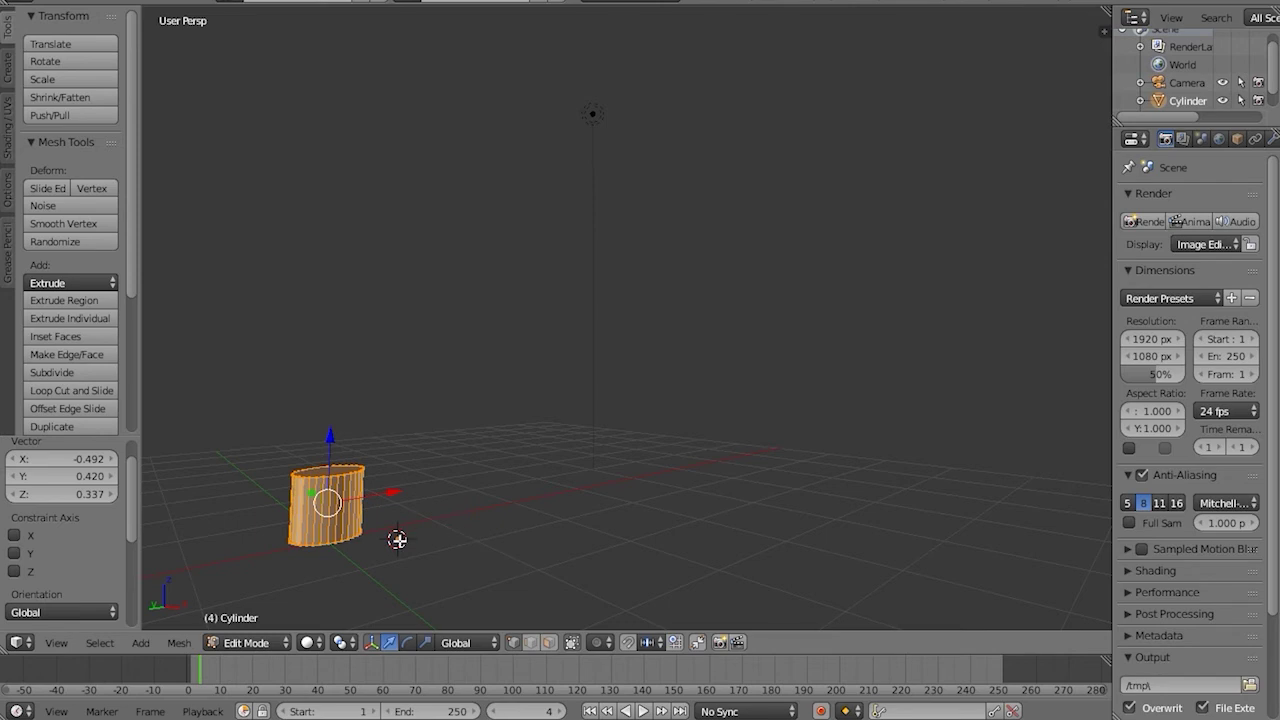
Box-select only the vertices of the cylinder's top cap
scroll(397, 540, down, 3)
middle_drag(399, 541, 691, 530)
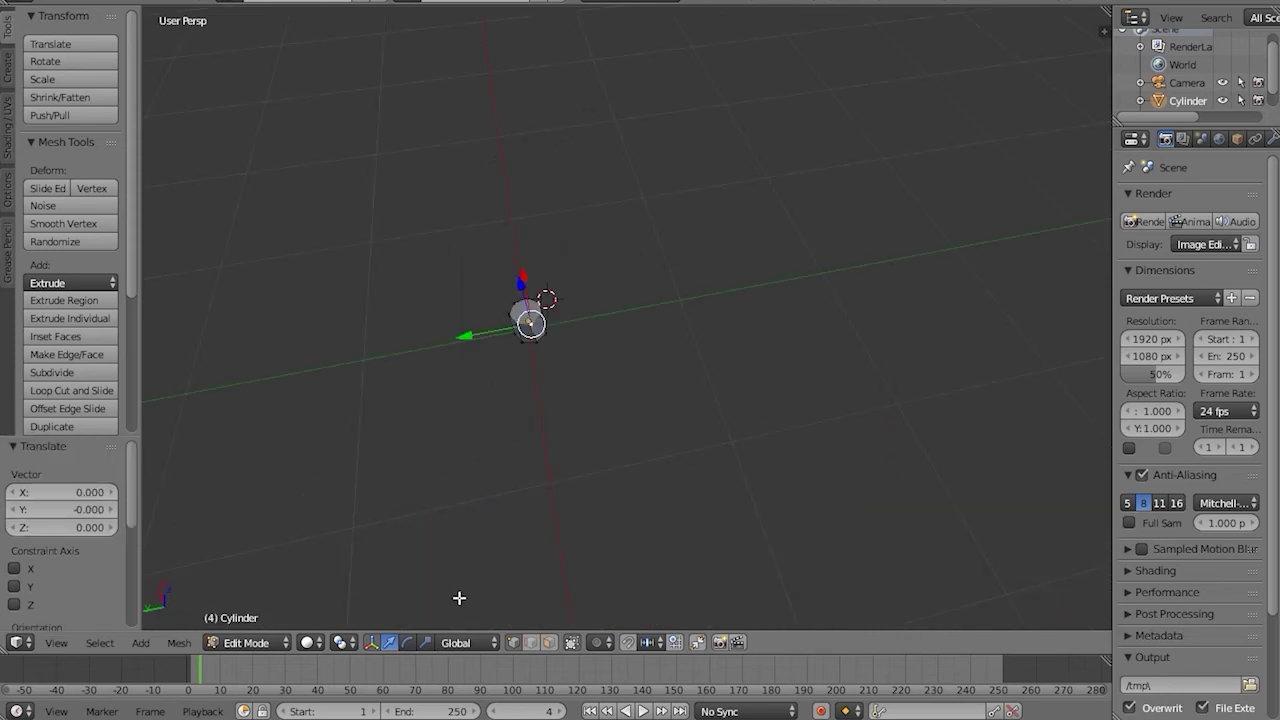
key(b)
drag(490, 288, 546, 328)
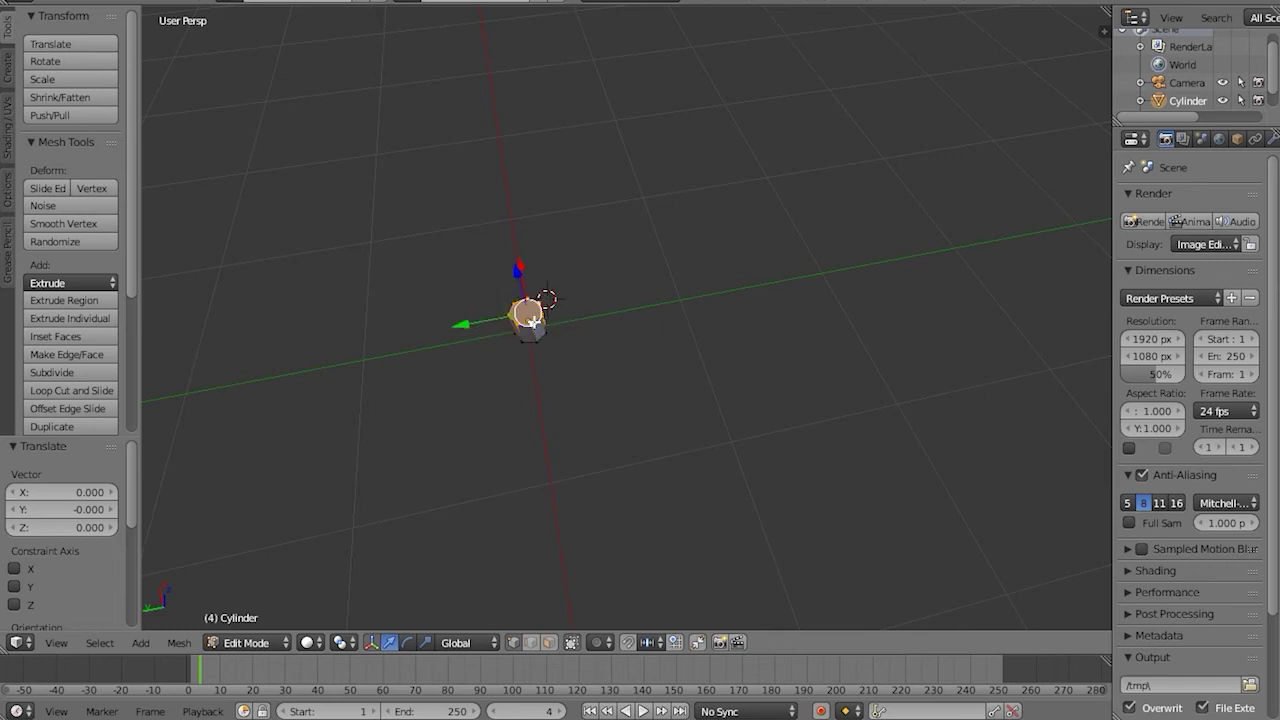
middle_drag(574, 483, 586, 374)
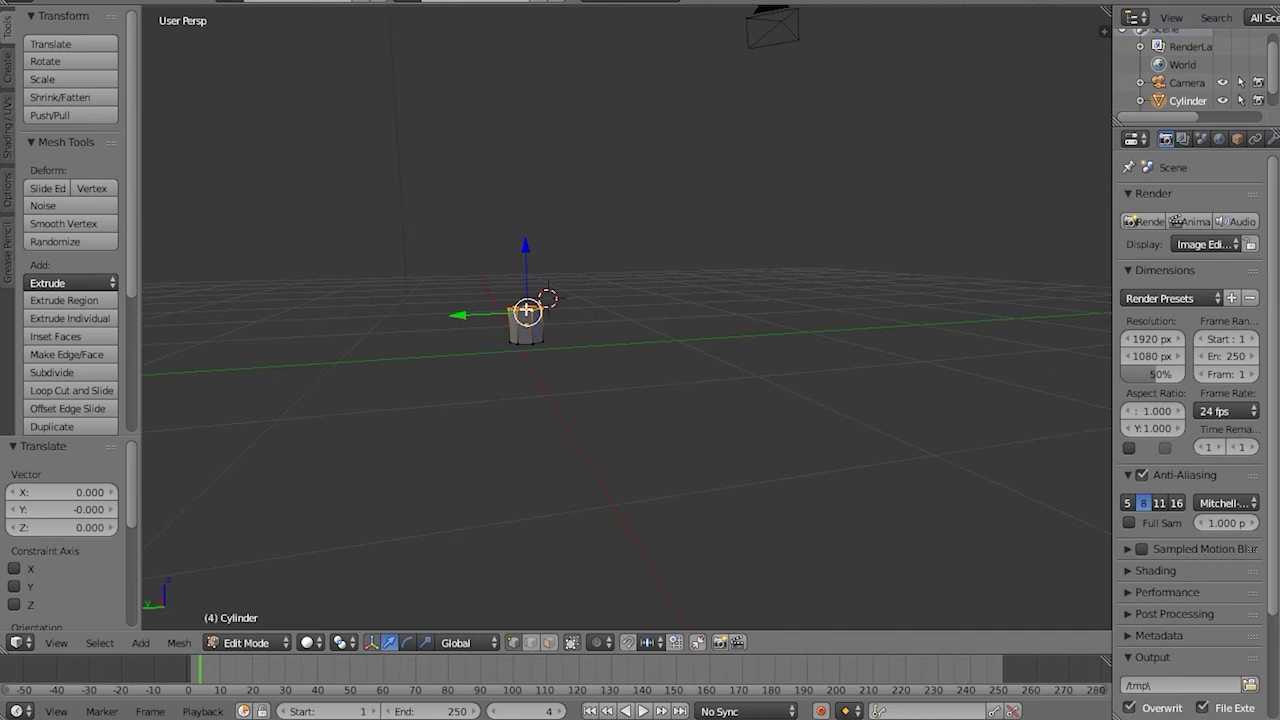
Extrude the cylinder's top upward in several segments to form a tall trunk, and scale the top end by about 0.89
key(e)
click(521, 257)
key(e)
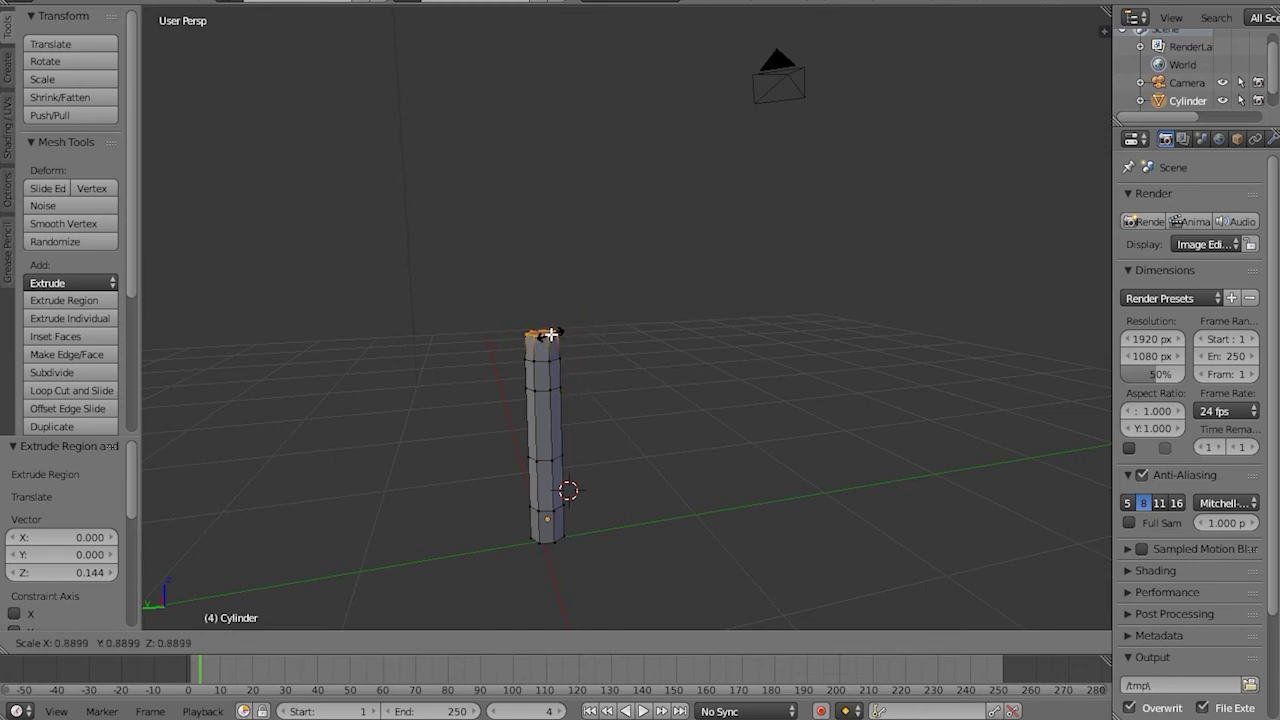
click(550, 335)
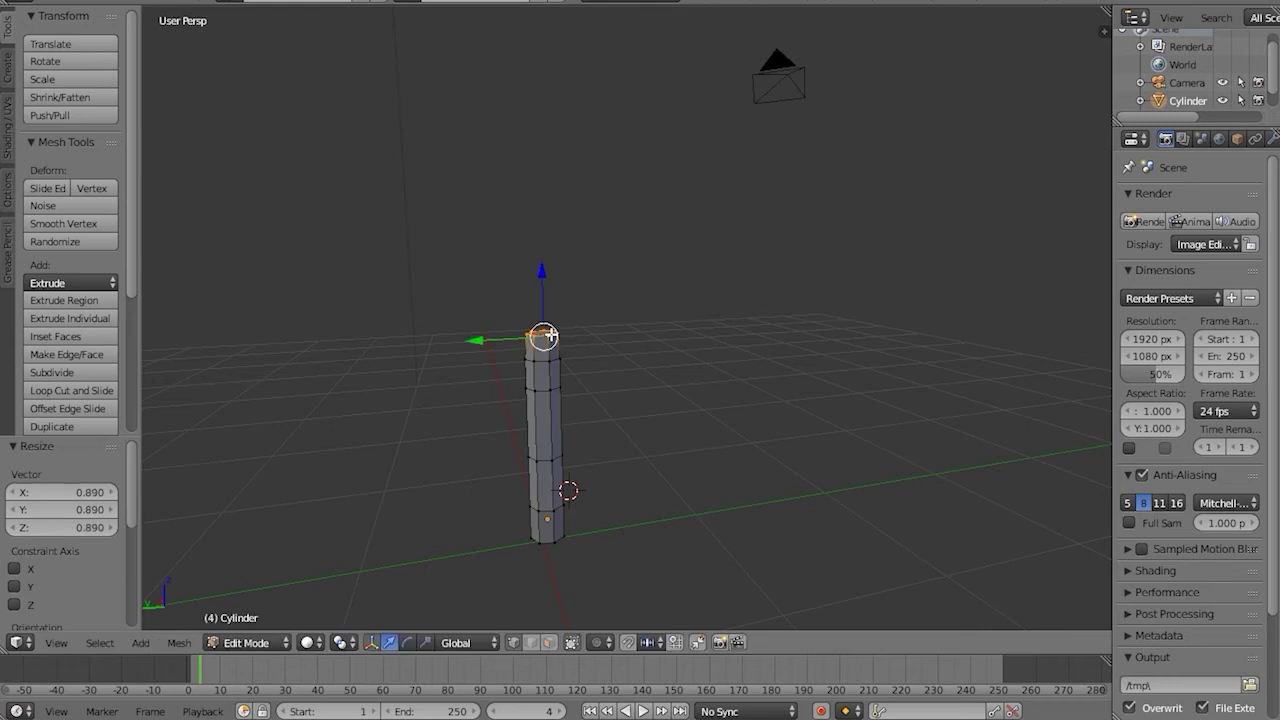
Extrude the narrowed trunk top upward in four more short segments, making the last about 0.08 long
key(e)
click(563, 307)
key(e)
click(561, 283)
key(e)
click(562, 266)
key(e)
click(561, 253)
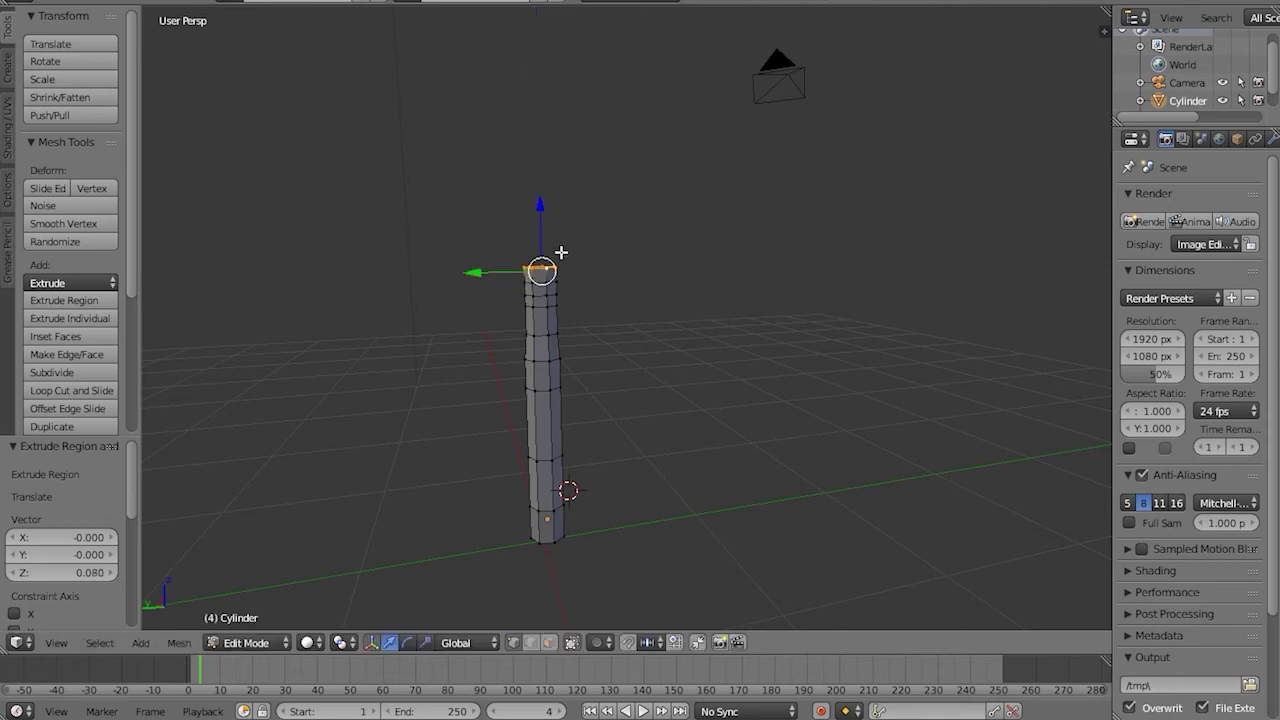
Rotate the trunk's top end by about 16° and extrude it repeatedly along its normal to form a leaning upper trunk
key(r)
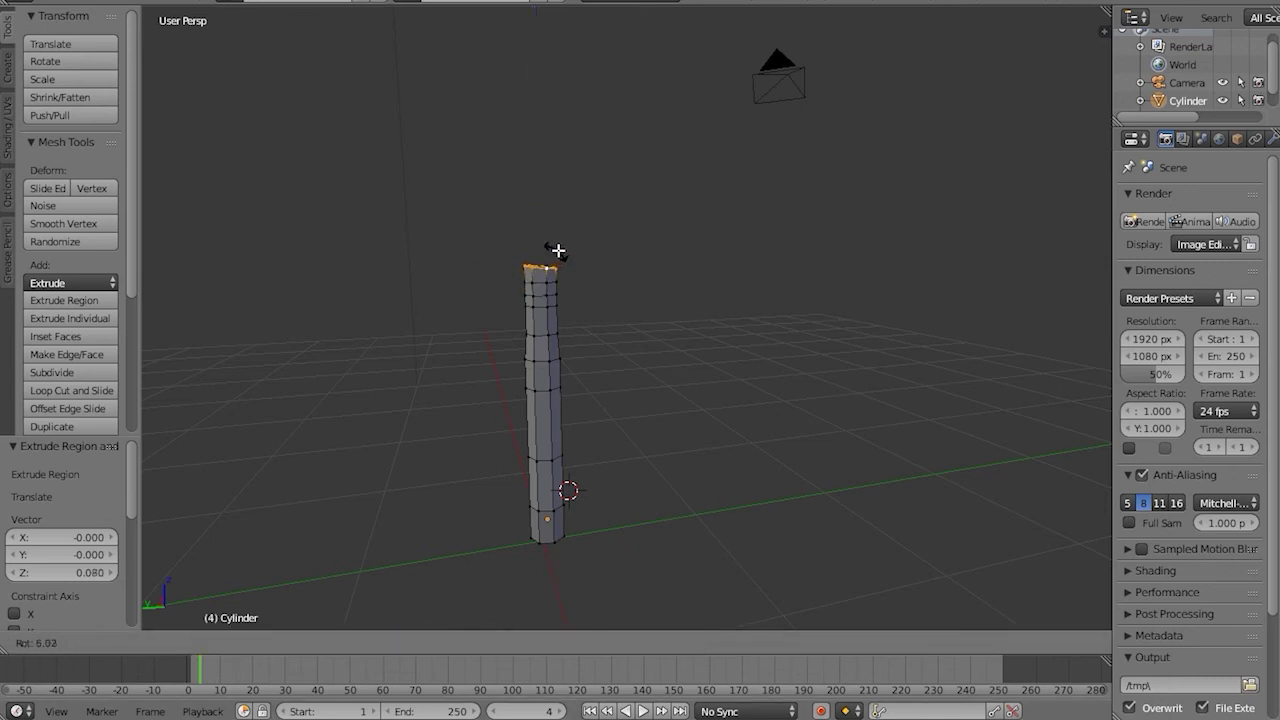
click(563, 250)
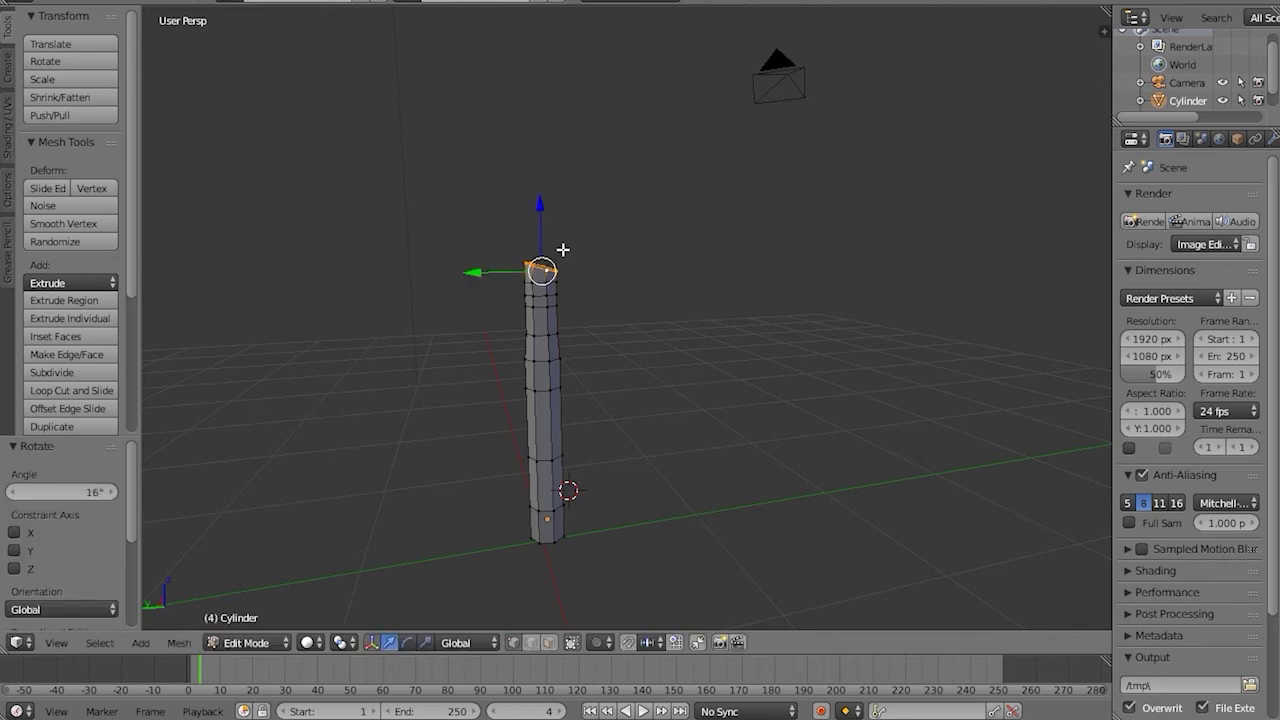
key(e)
click(570, 230)
key(e)
click(573, 210)
key(r)
click(580, 191)
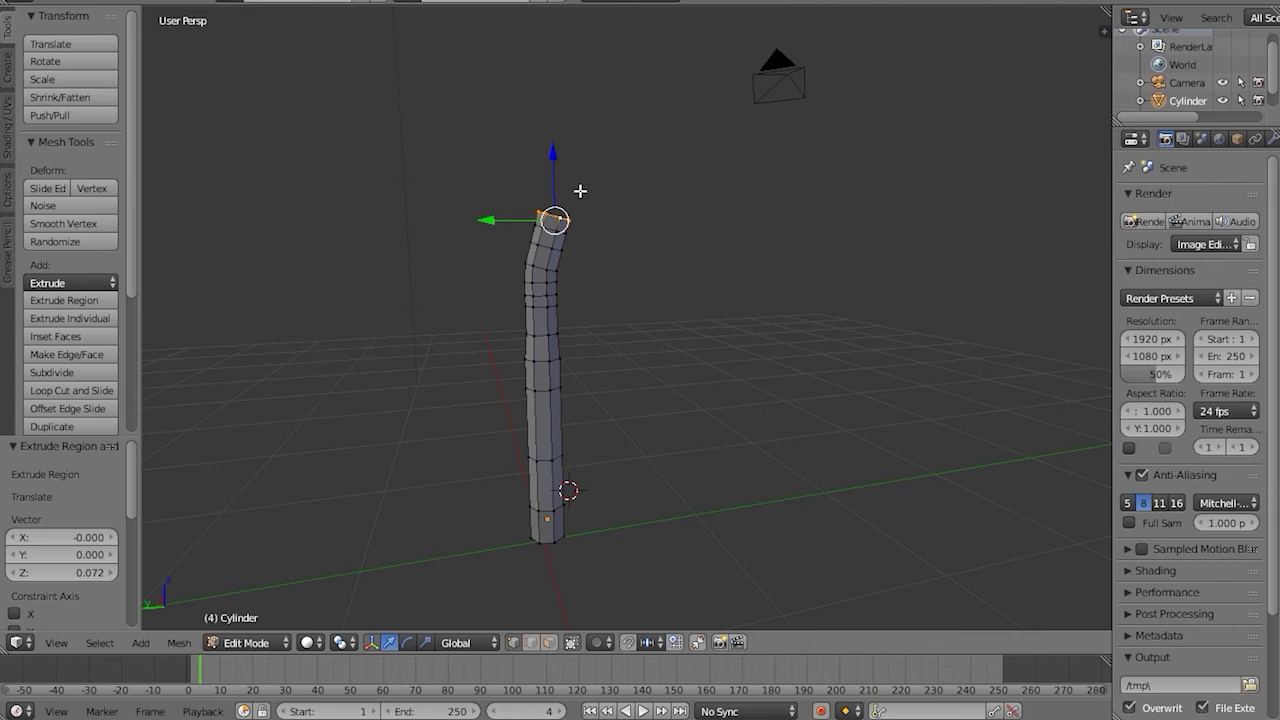
key(e)
click(614, 130)
key(e)
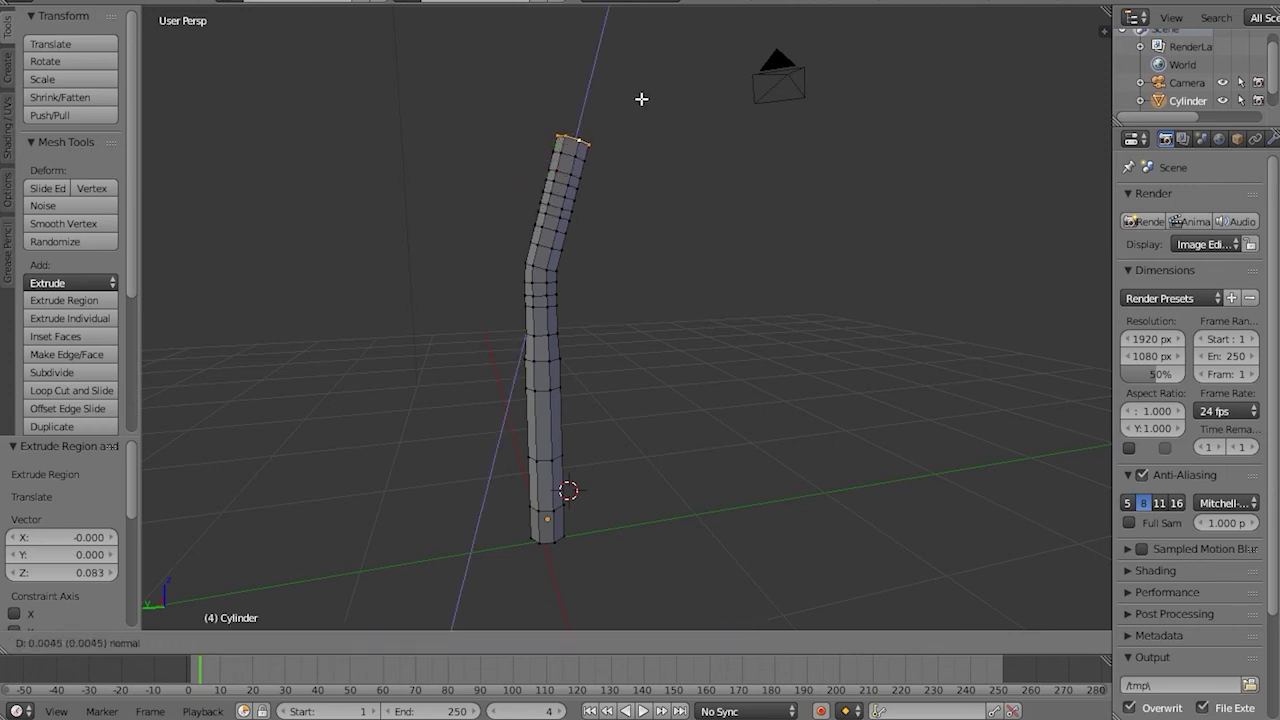
click(658, 66)
key(e)
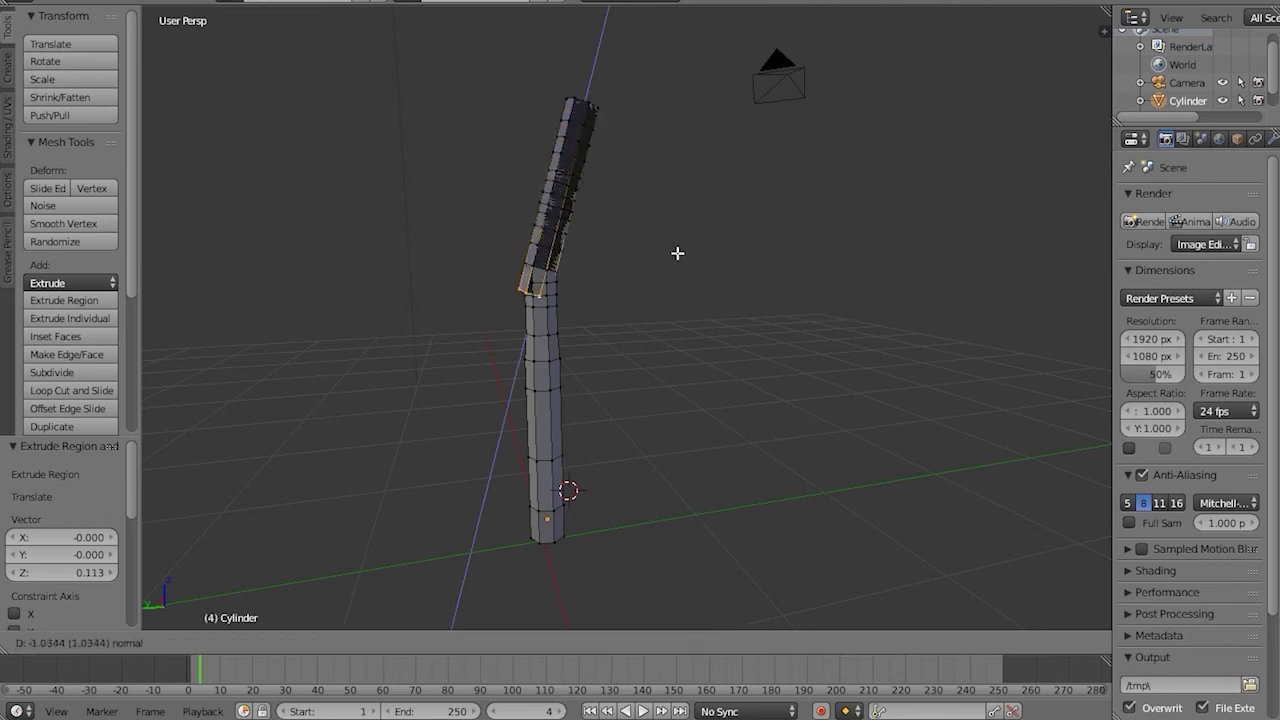
click(710, 64)
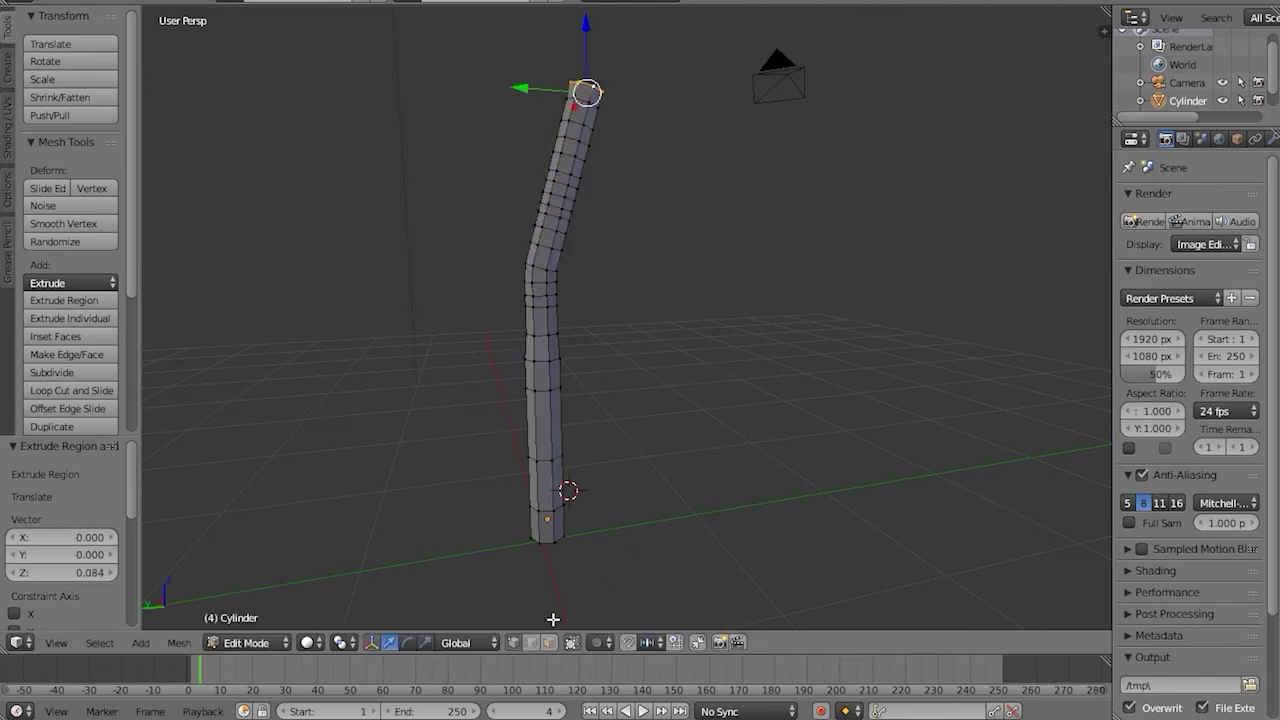
Switch to face selection and extrude one side face of the leaning trunk outward by about (0.105, 0.279, 0.131) as a branch
right_click(554, 181)
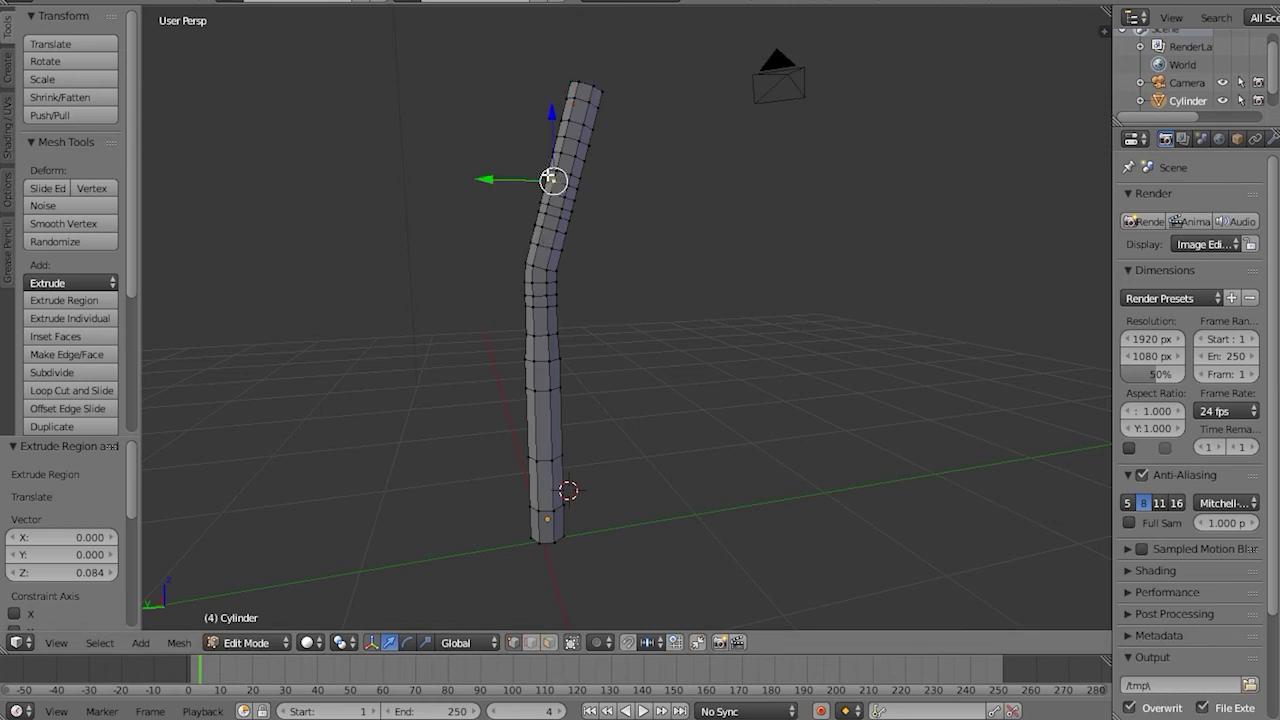
click(535, 646)
right_click(545, 185)
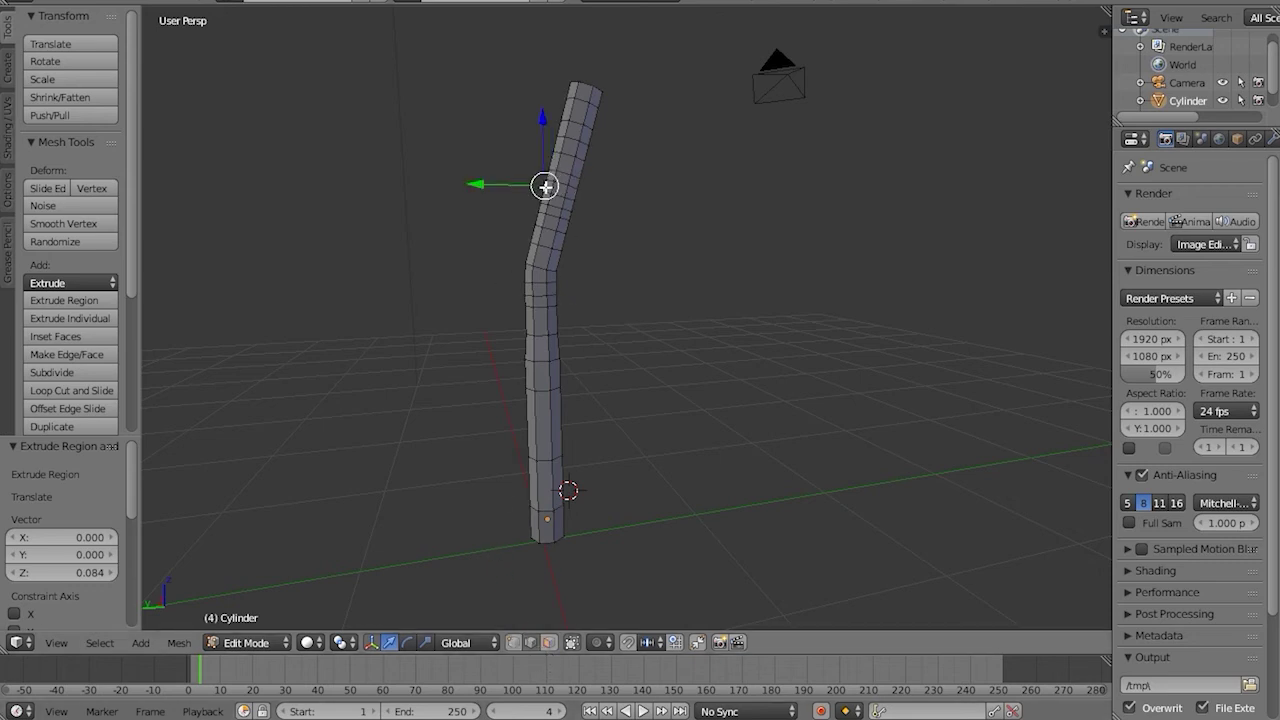
key(e)
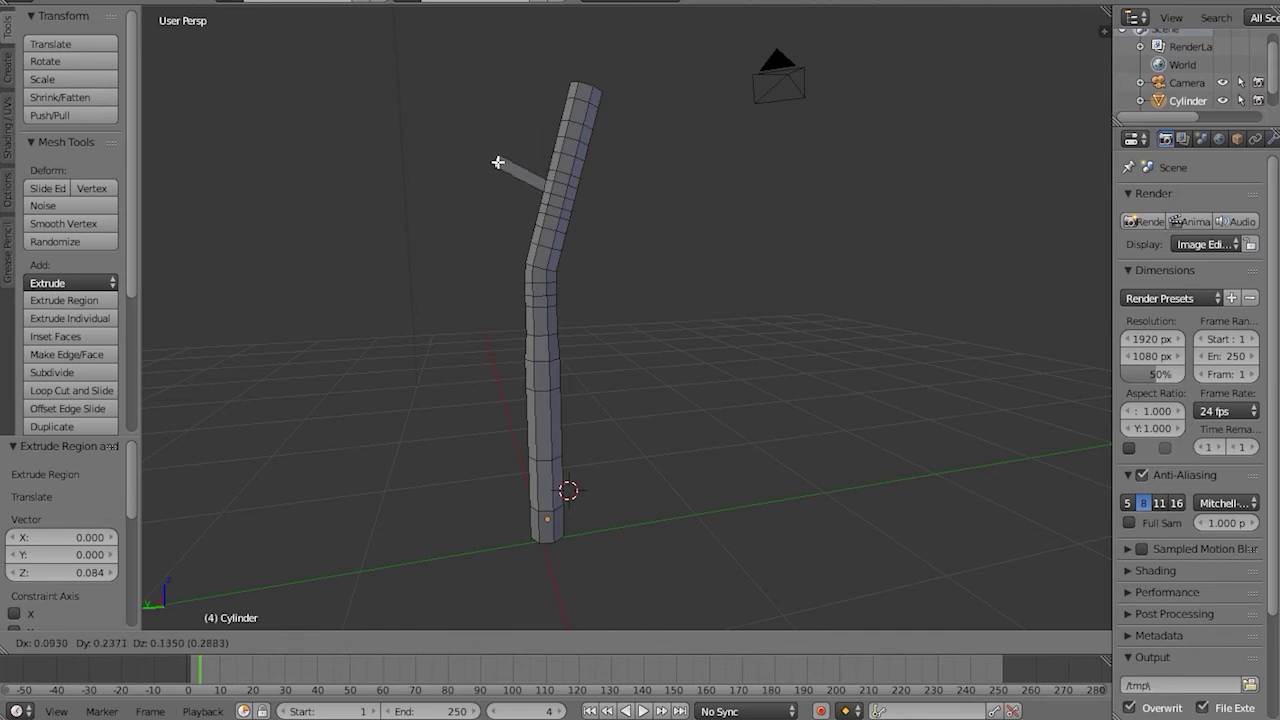
click(490, 163)
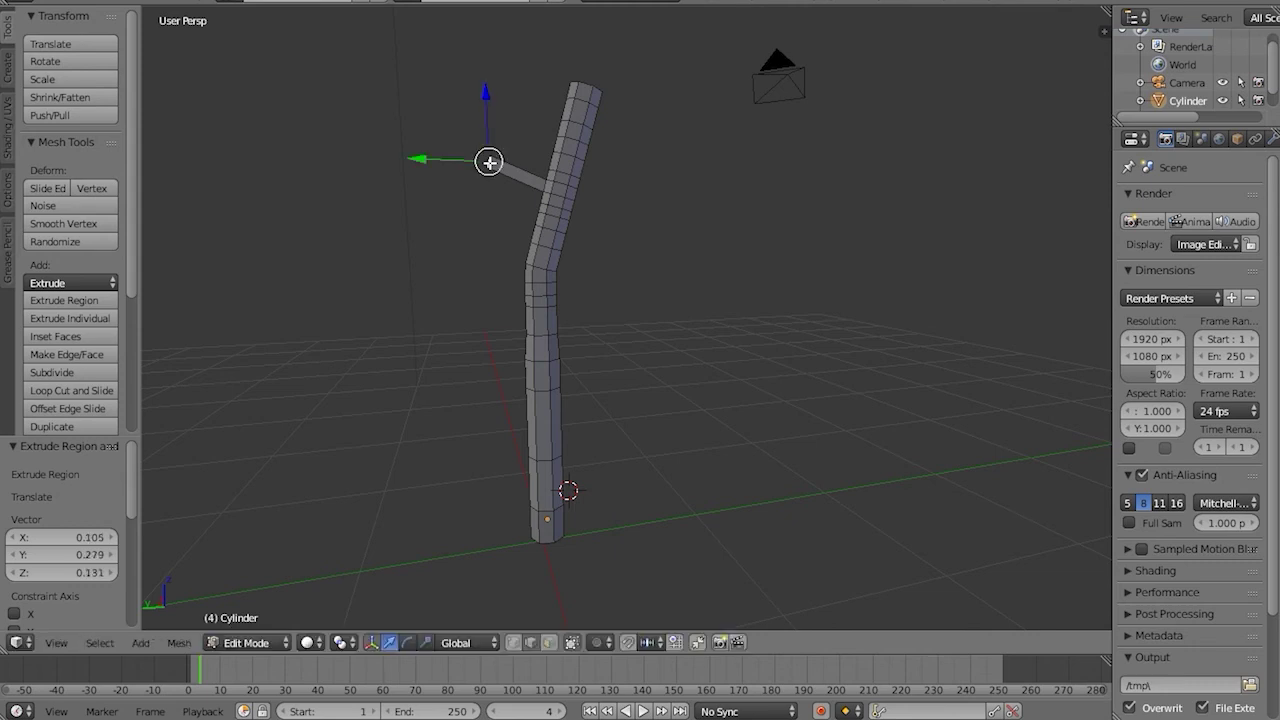
Extend the branch outward and upward with four more extruded segments, making the last about (0.042, 0.112, 0.053)
key(e)
click(429, 154)
key(e)
click(400, 146)
key(e)
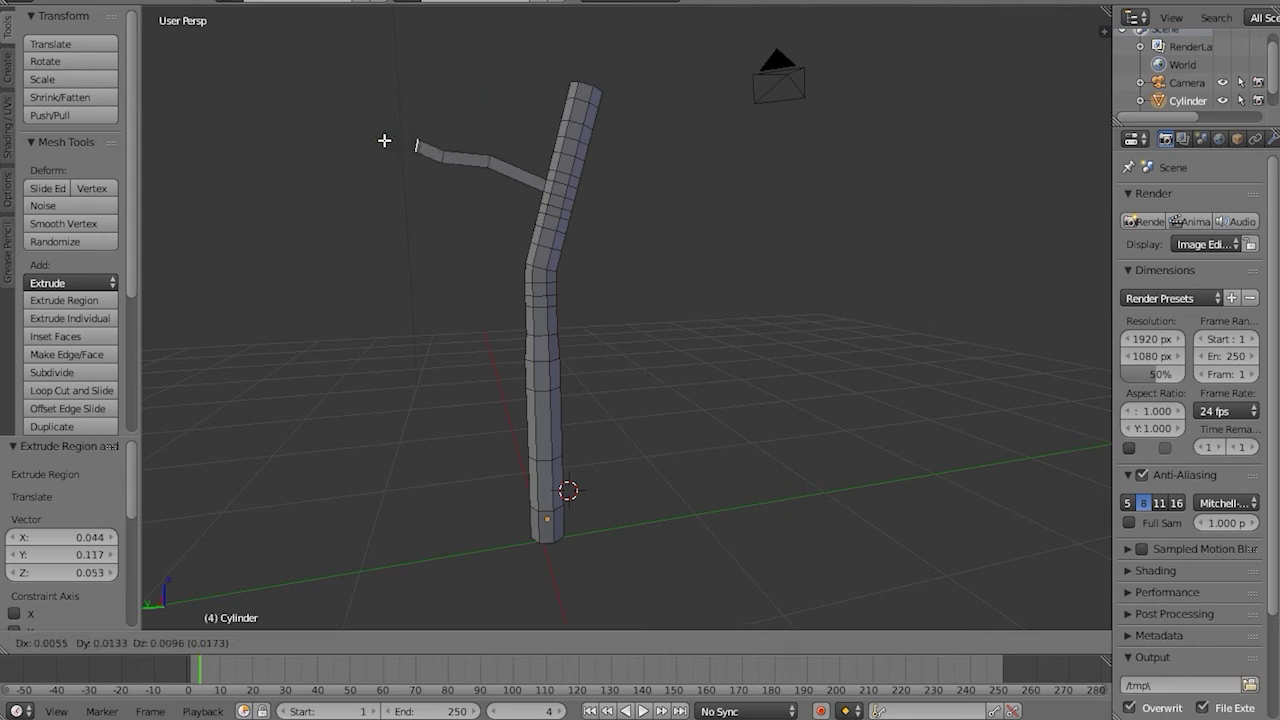
click(344, 121)
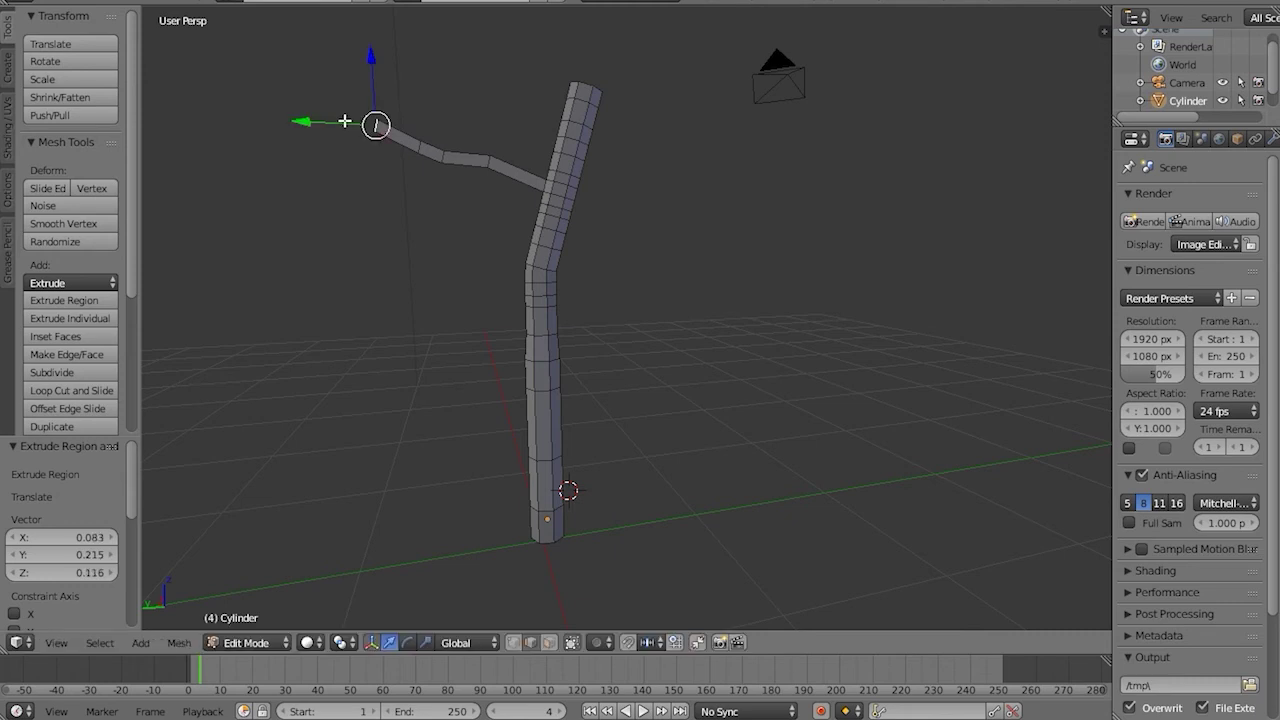
key(e)
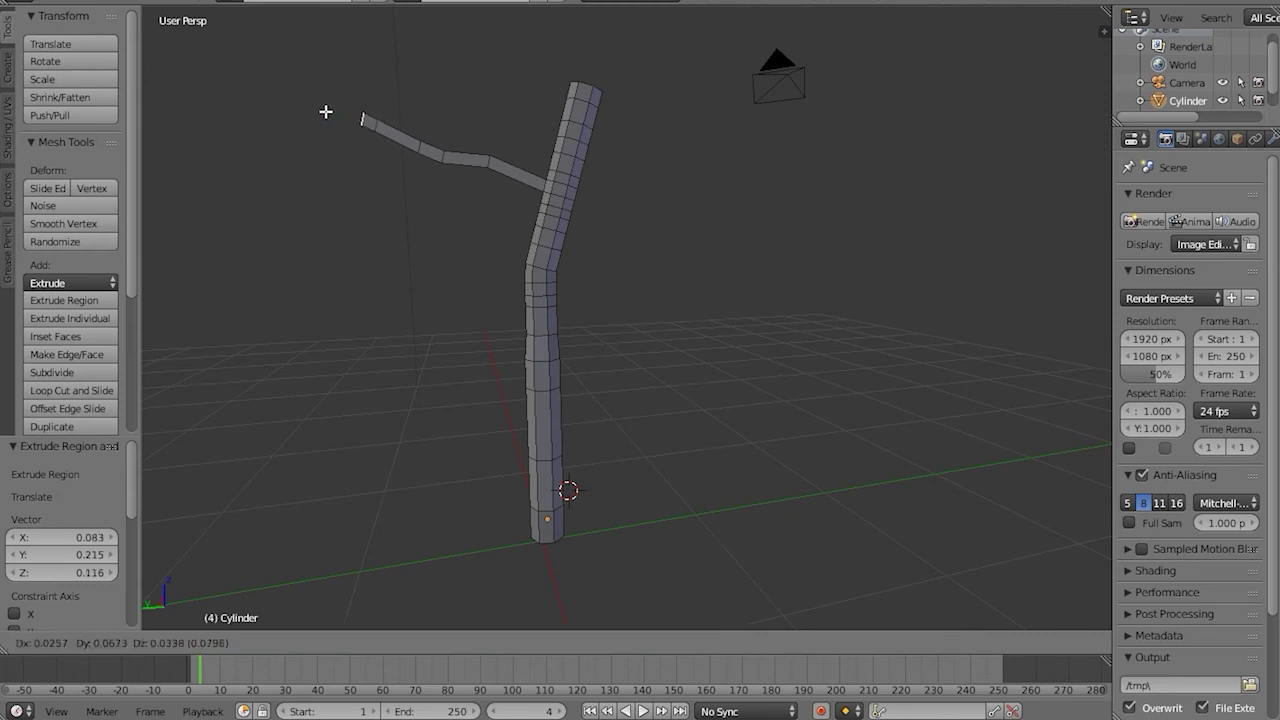
click(316, 108)
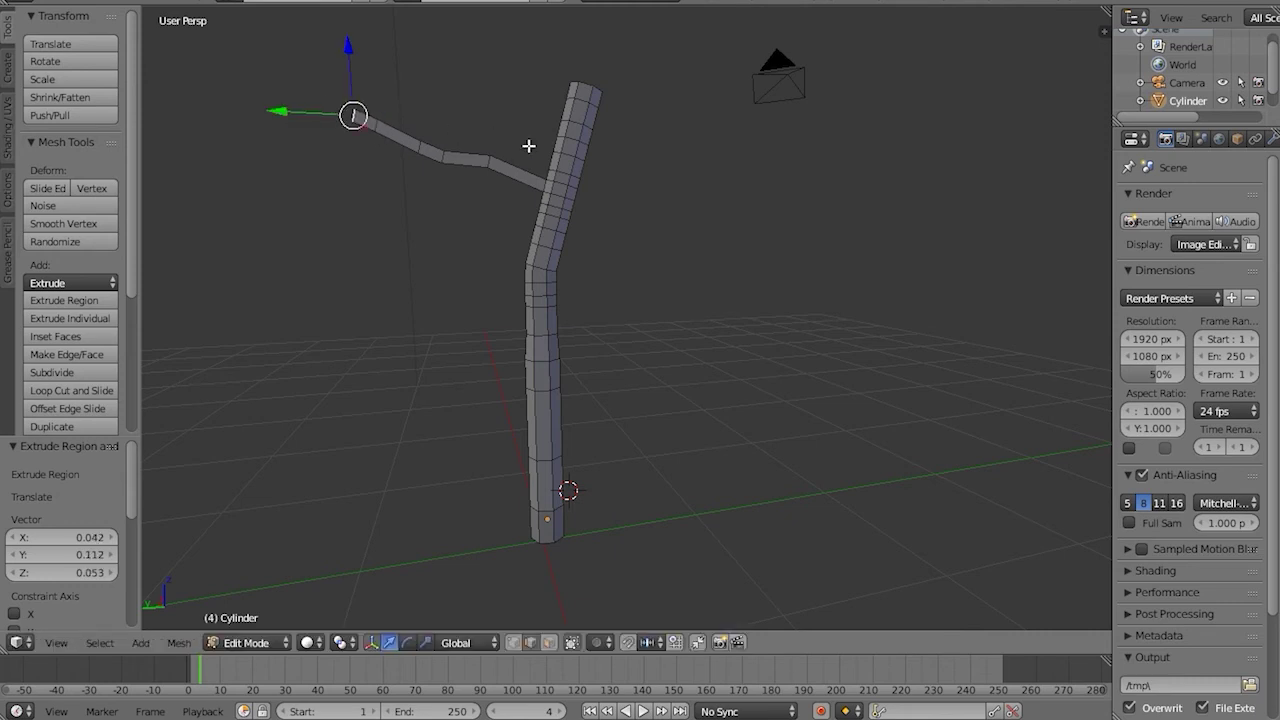
Select a face on the side of the trunk opposite the branch and try extruding it along the global Z axis
right_click(574, 184)
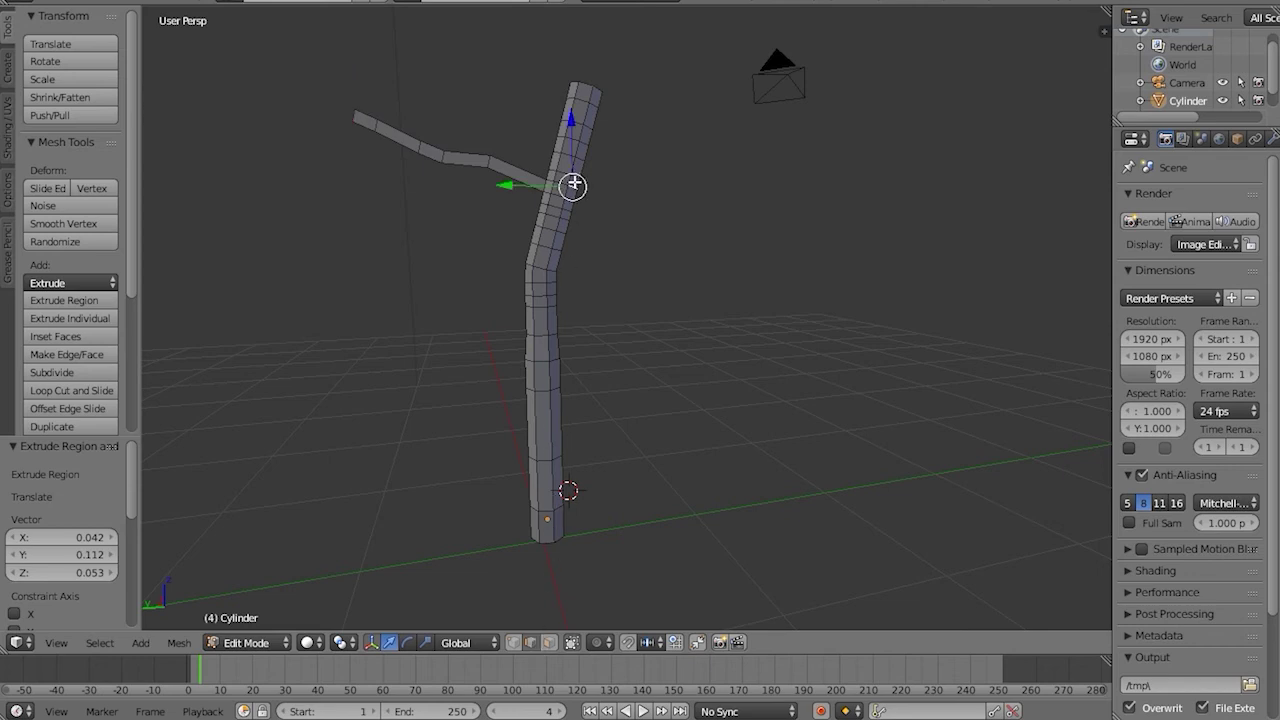
key(e)
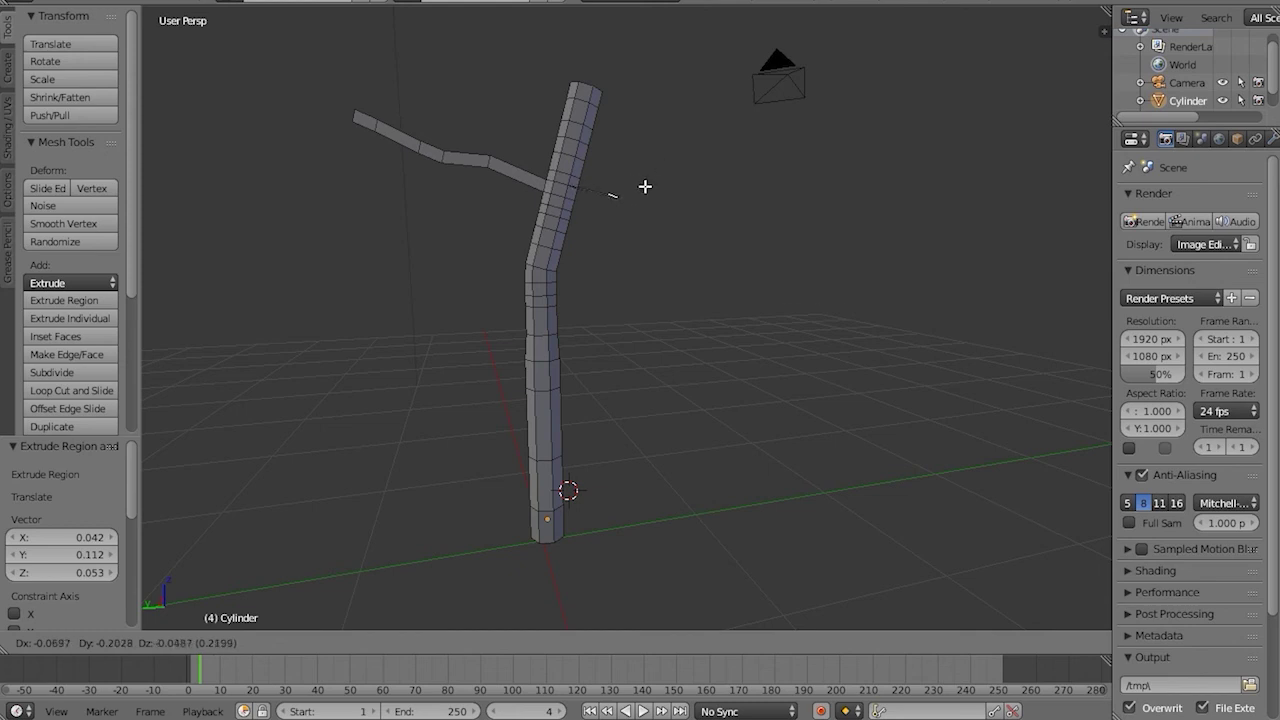
key(z)
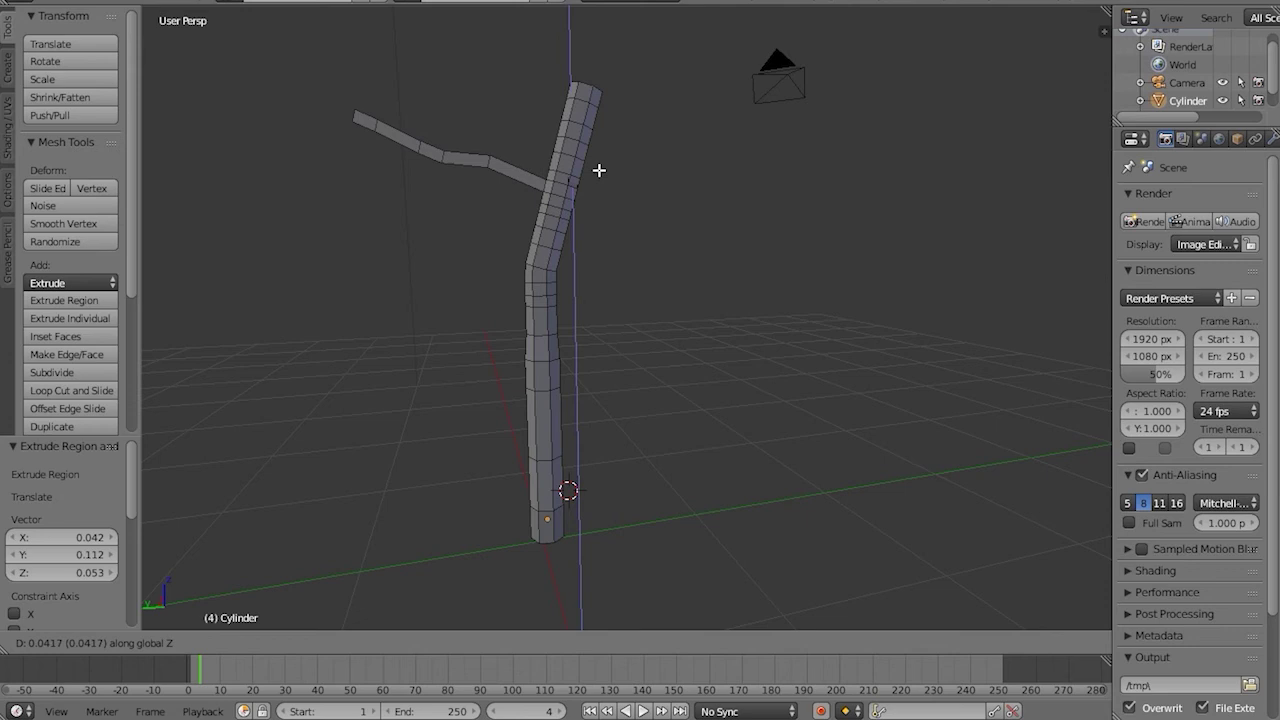
key(z)
right_click(602, 170)
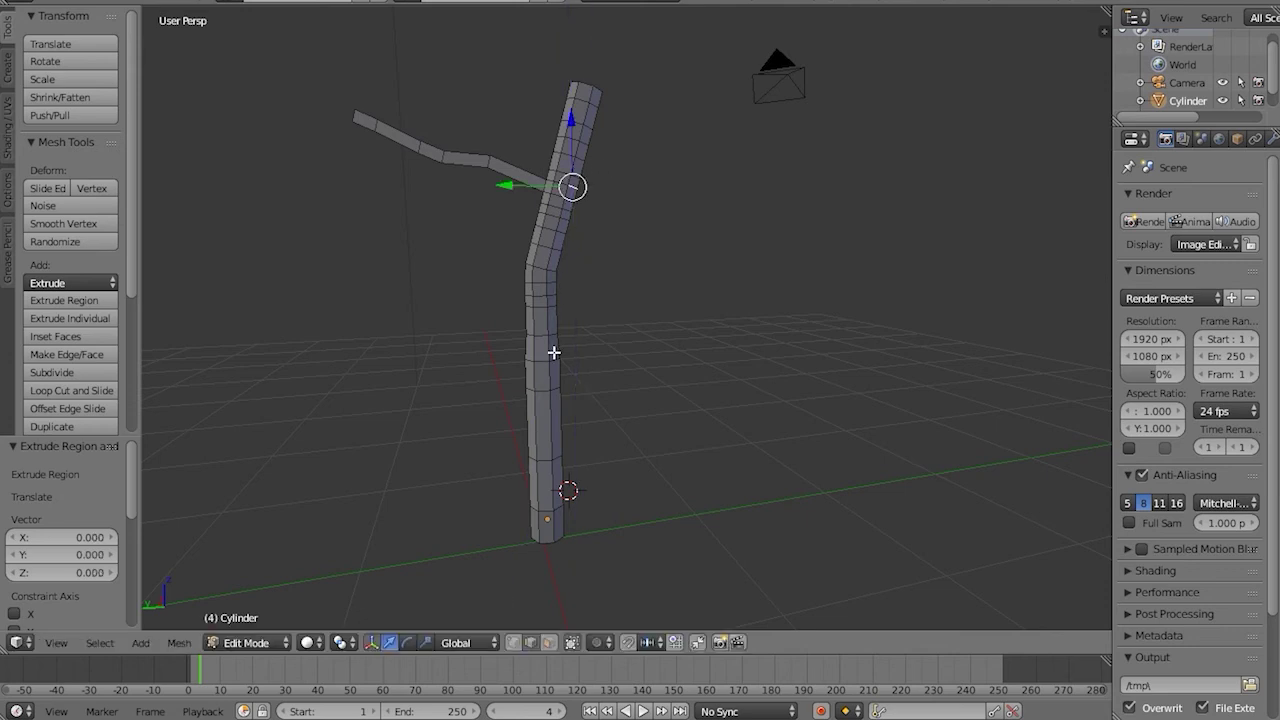
click(573, 185)
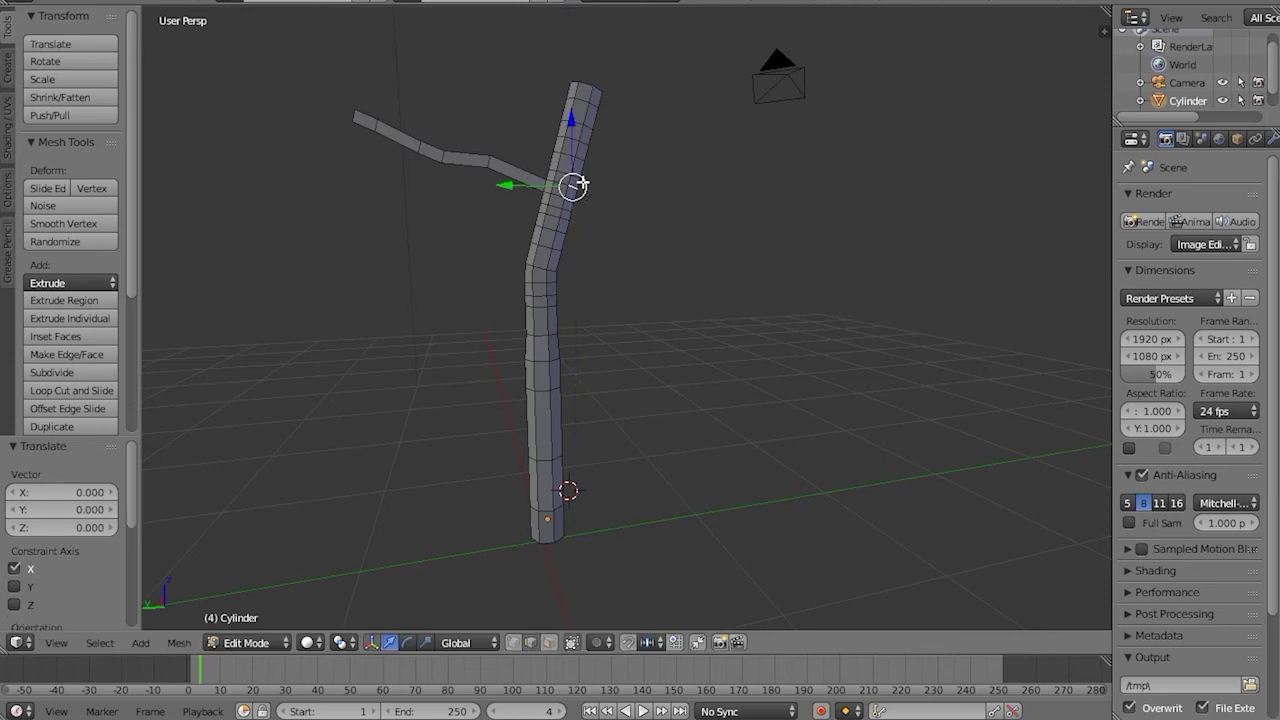
Extrude the selected trunk face outward into a thin four-segment branch, making the last segment about (-0.111, -0.391, 0.063)
key(g)
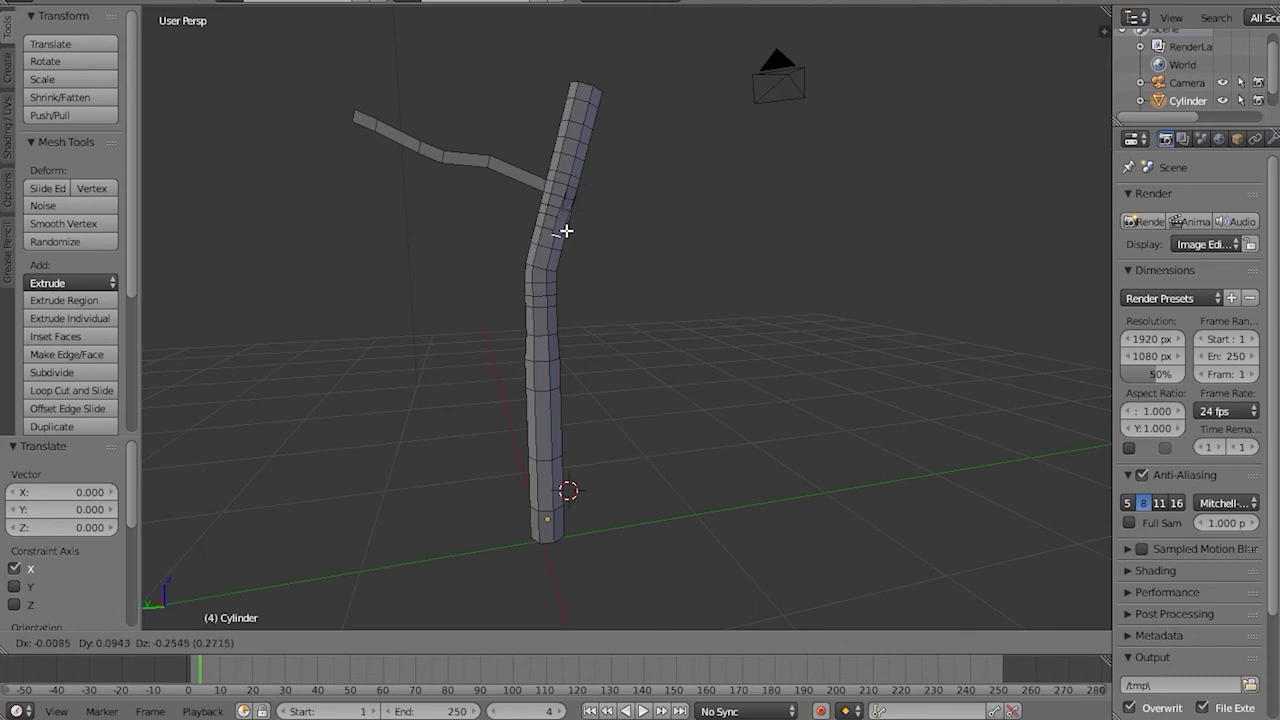
click(615, 179)
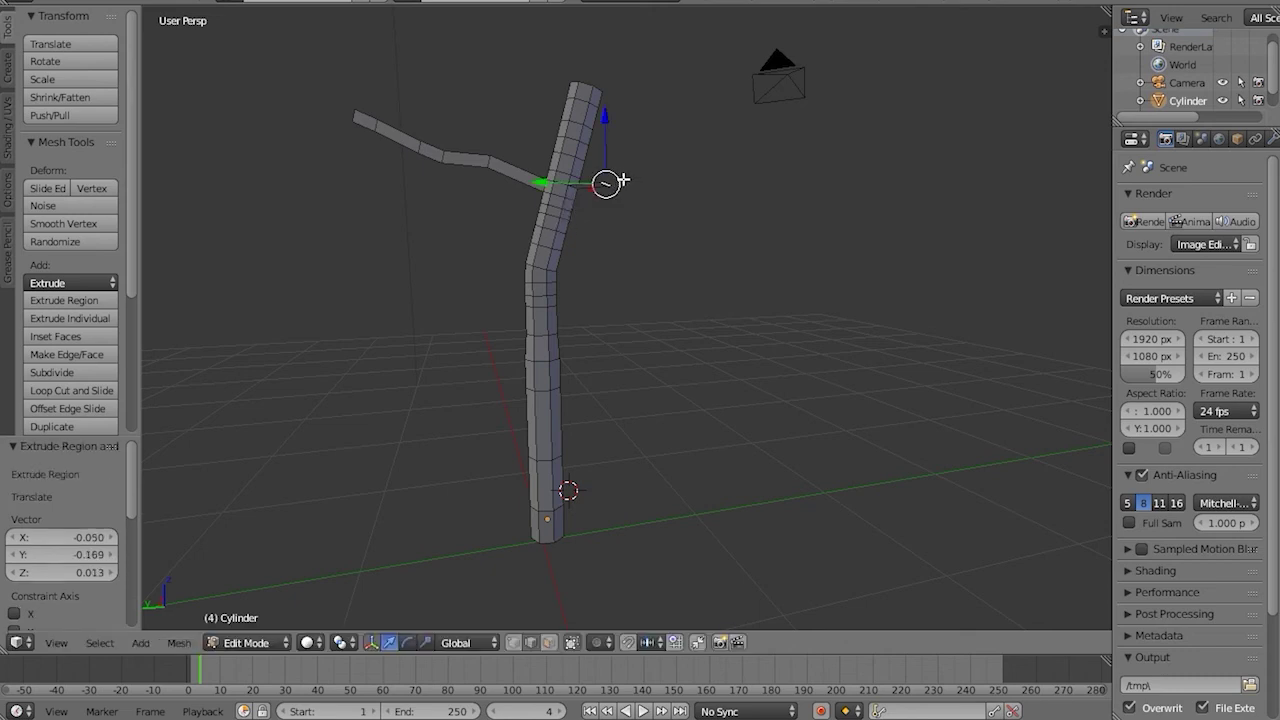
key(e)
key(e)
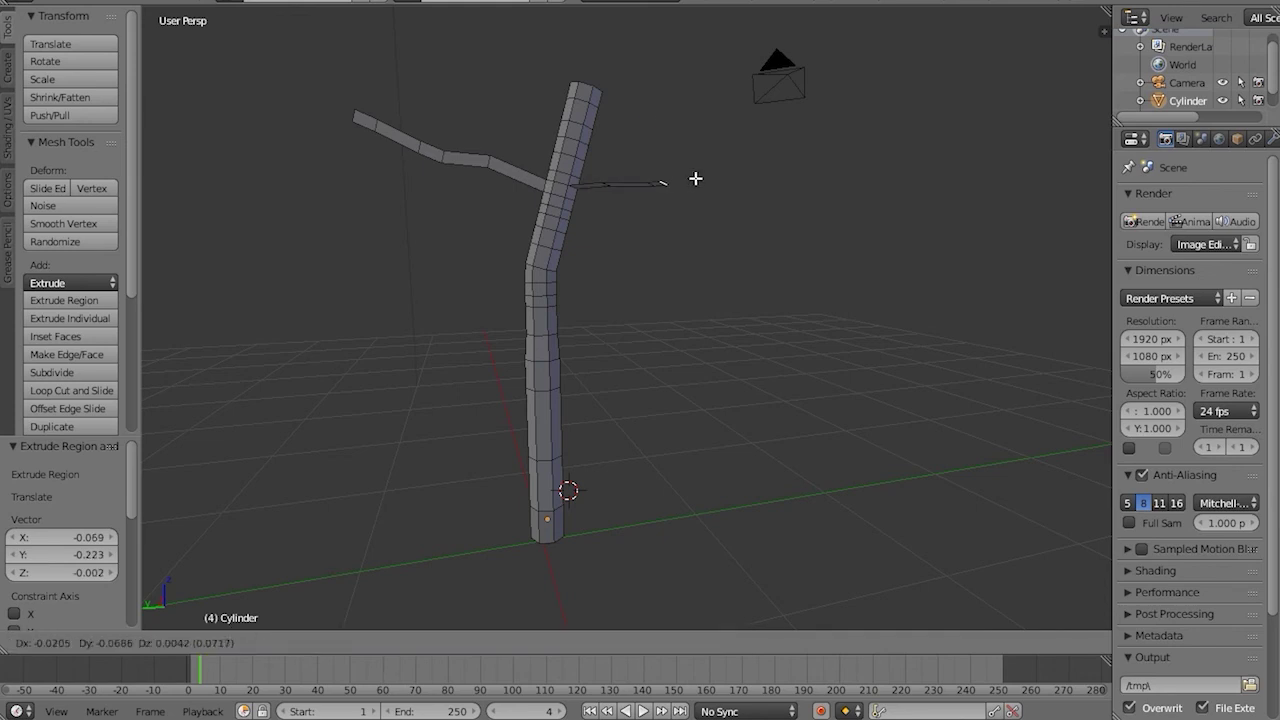
click(722, 172)
key(e)
click(793, 157)
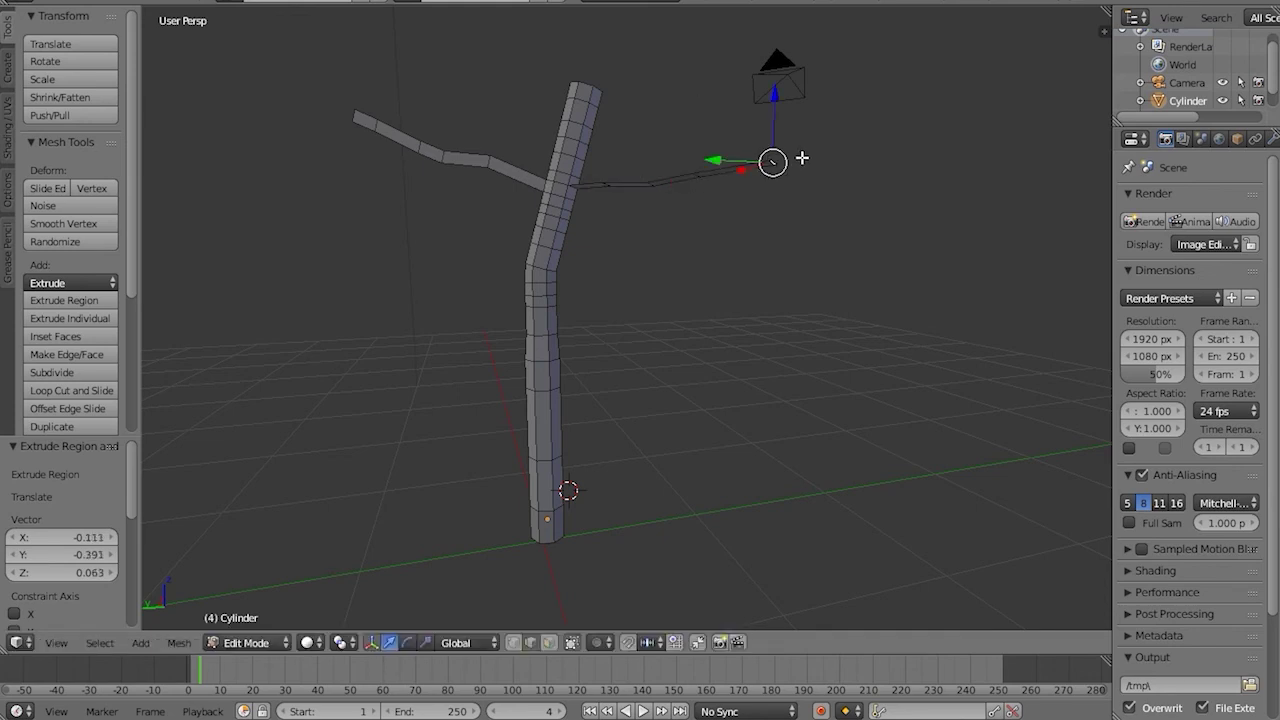
Scale the thin branch's tip to about 1.684 and extrude it further by about (-0.257, -0.494, 0.078)
middle_drag(814, 211, 823, 266)
key(s)
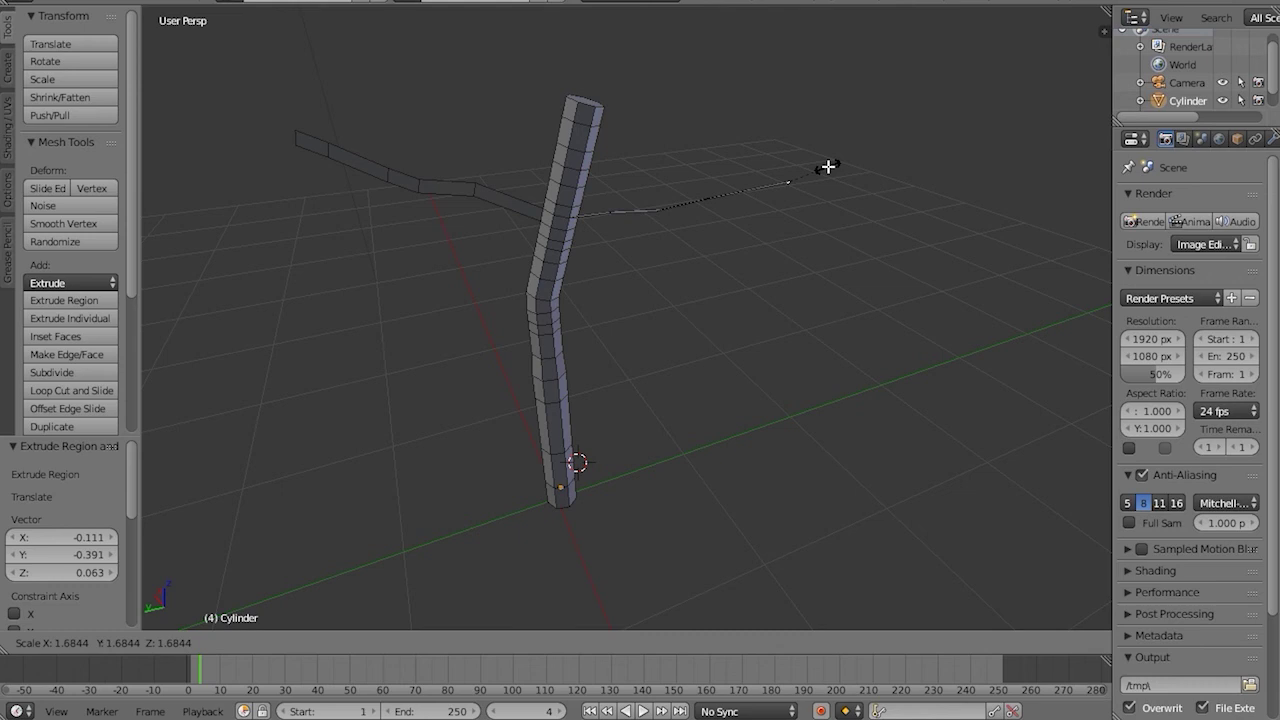
click(828, 166)
middle_drag(769, 229, 786, 206)
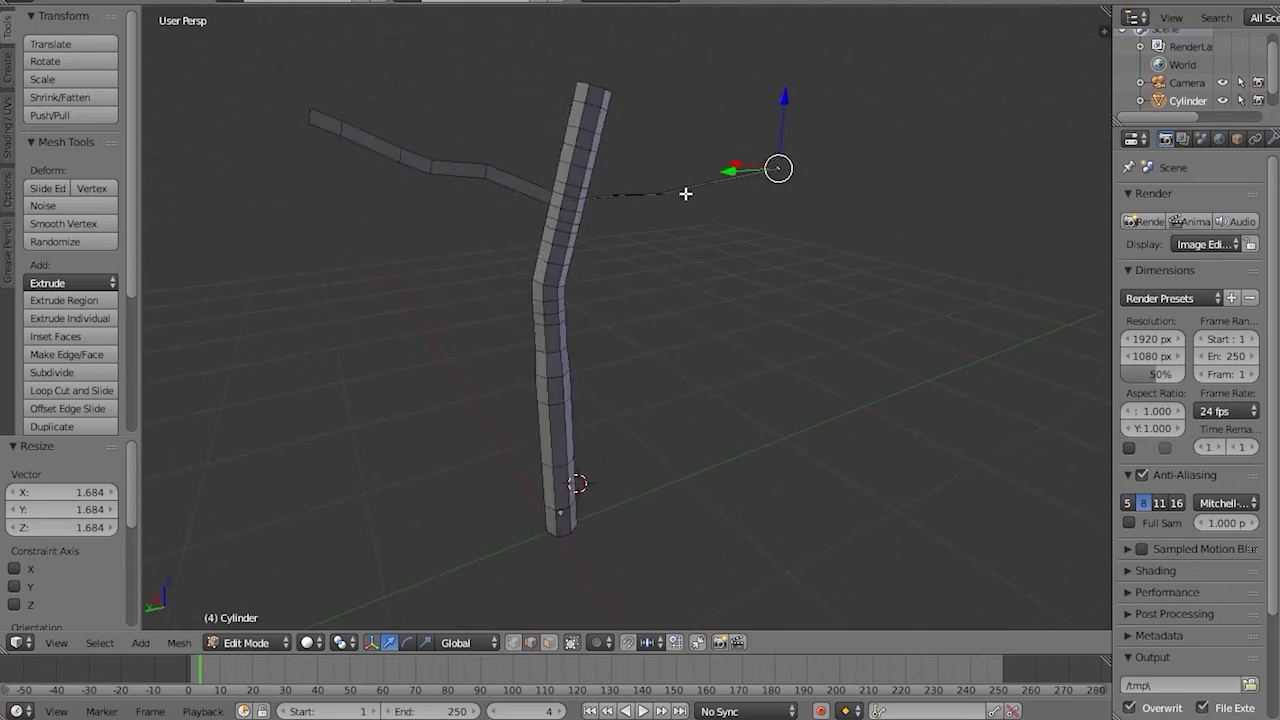
key(g)
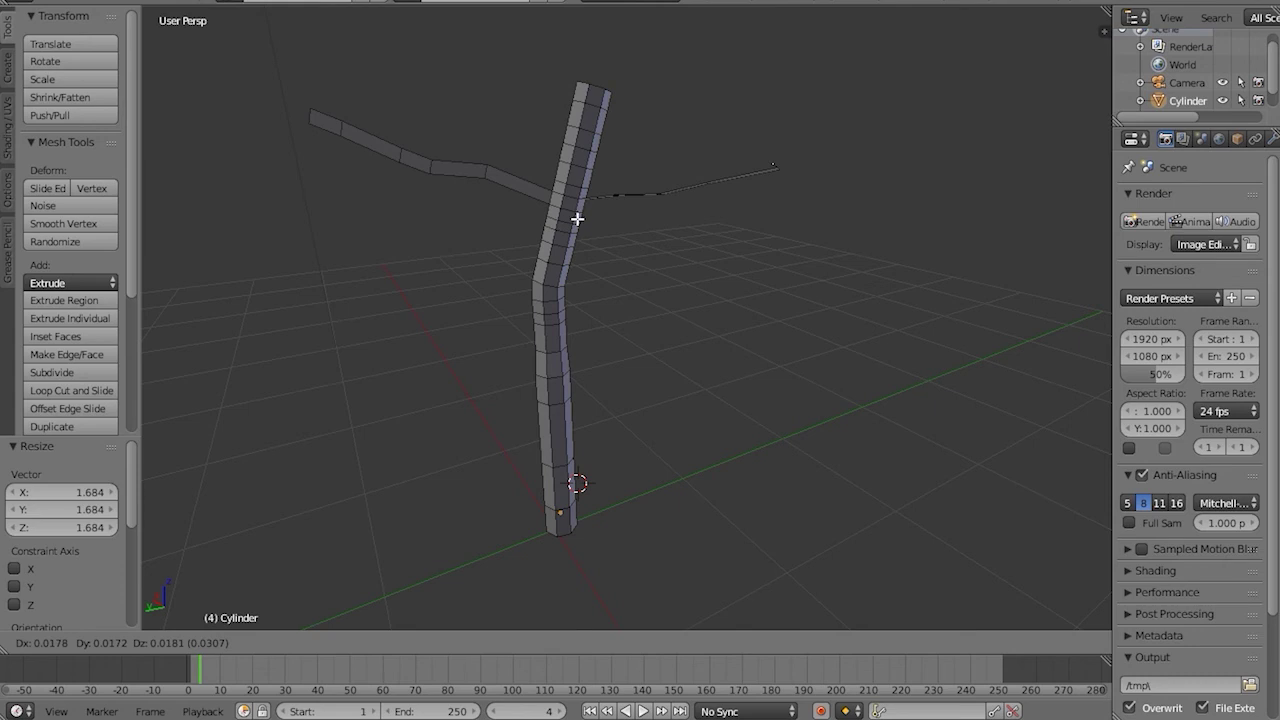
click(684, 206)
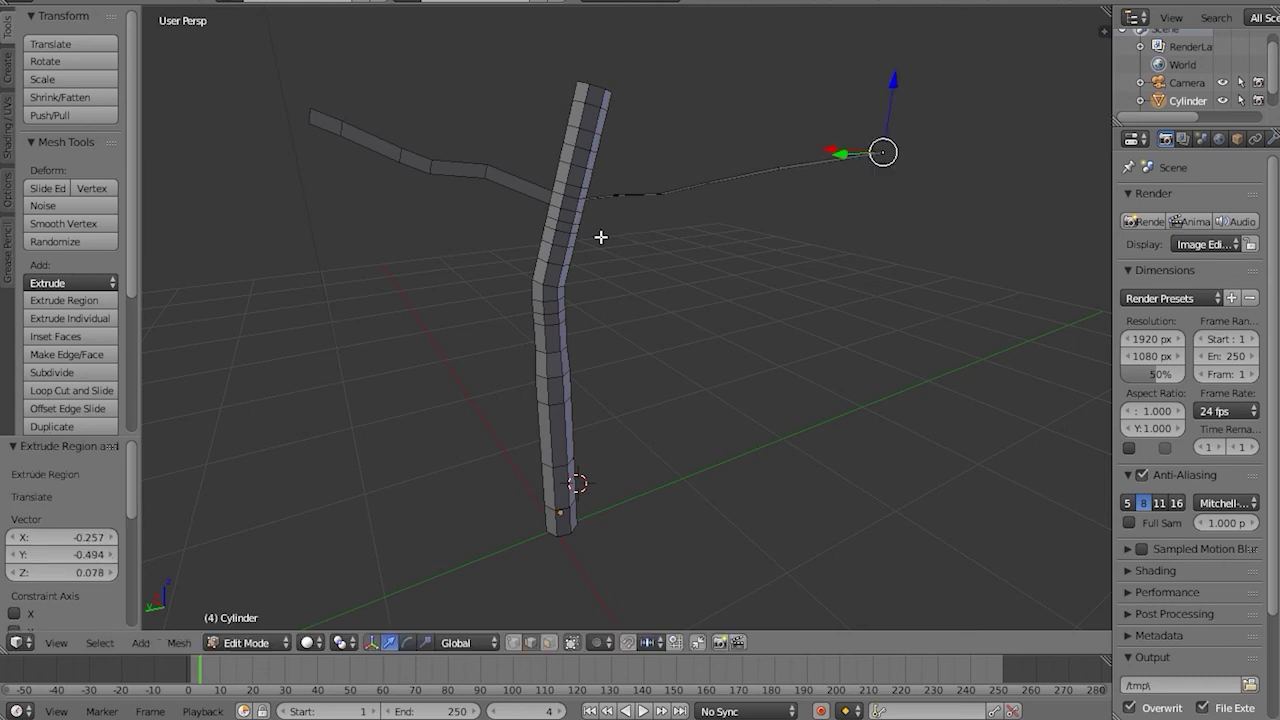
Select the side face of the trunk just below the thin branch and try to extrude and scale it
right_click(576, 218)
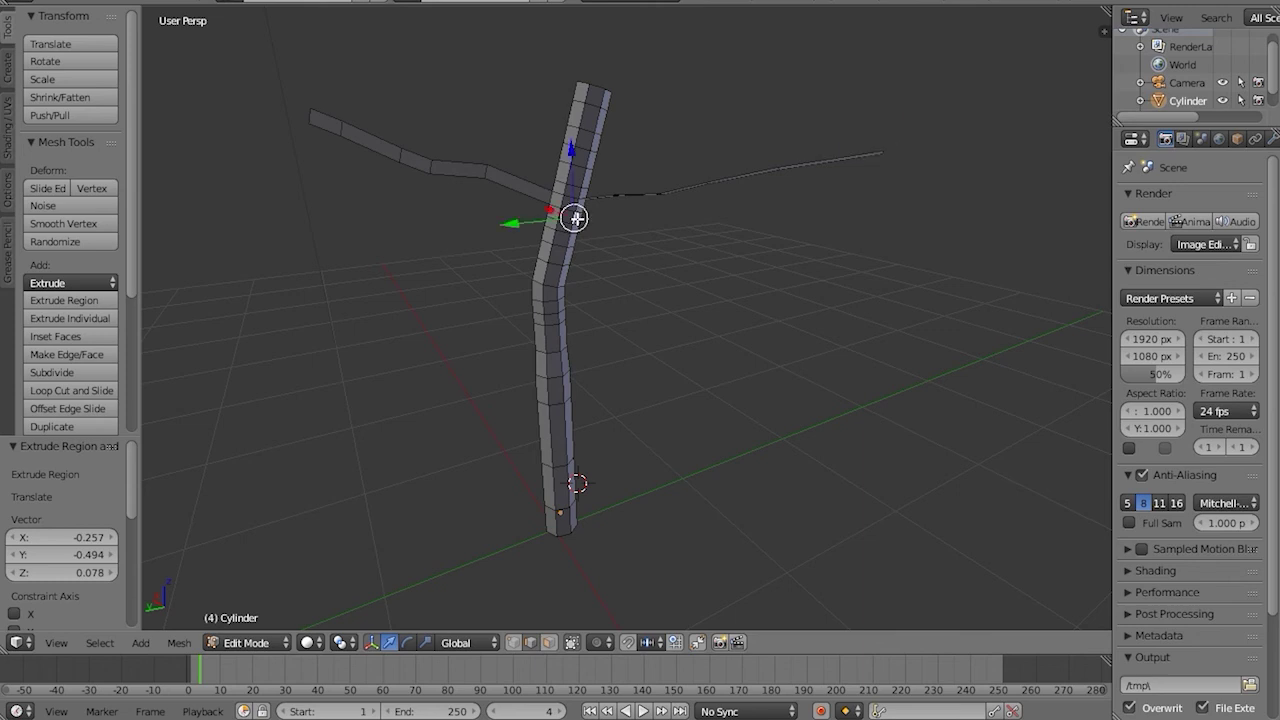
key(e)
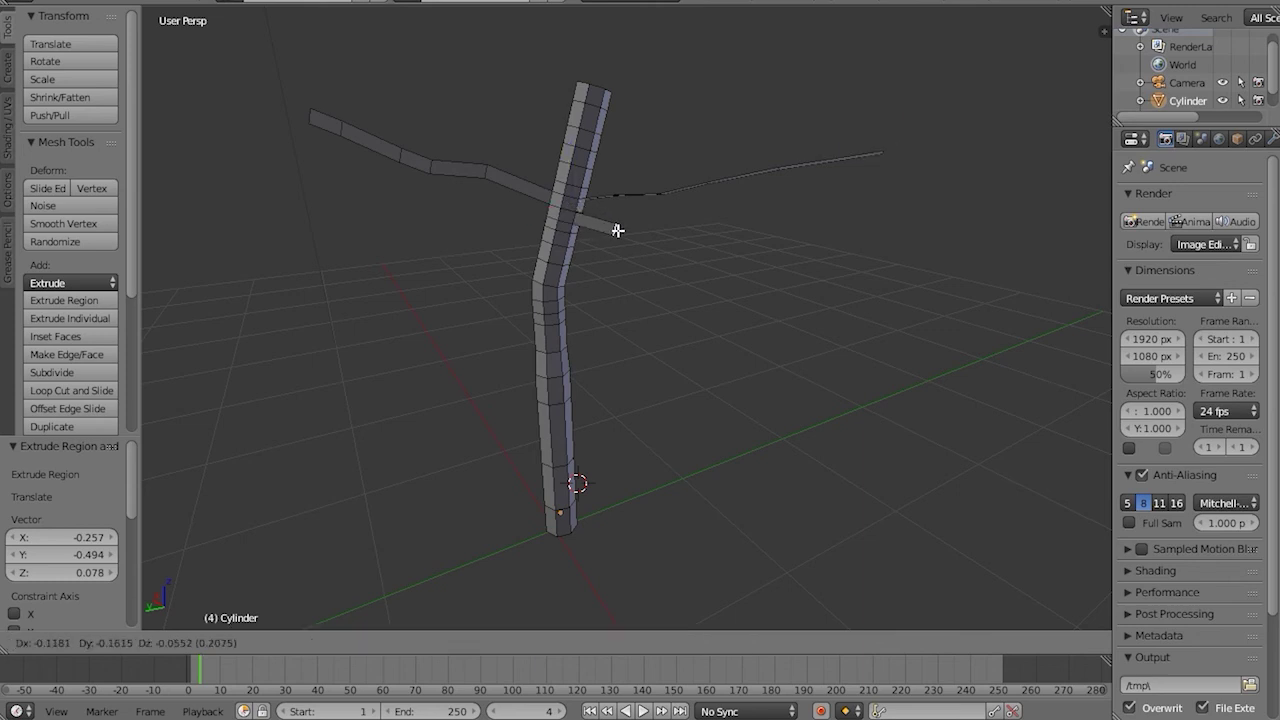
key(s)
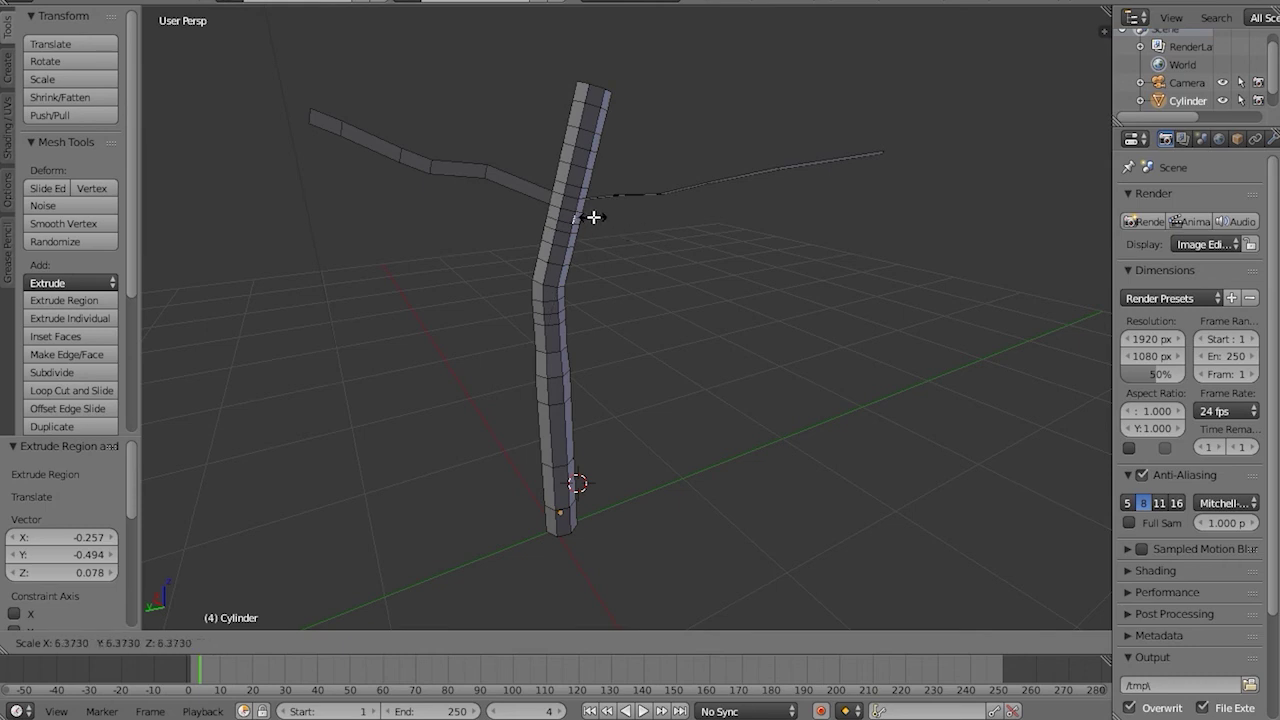
key(Escape)
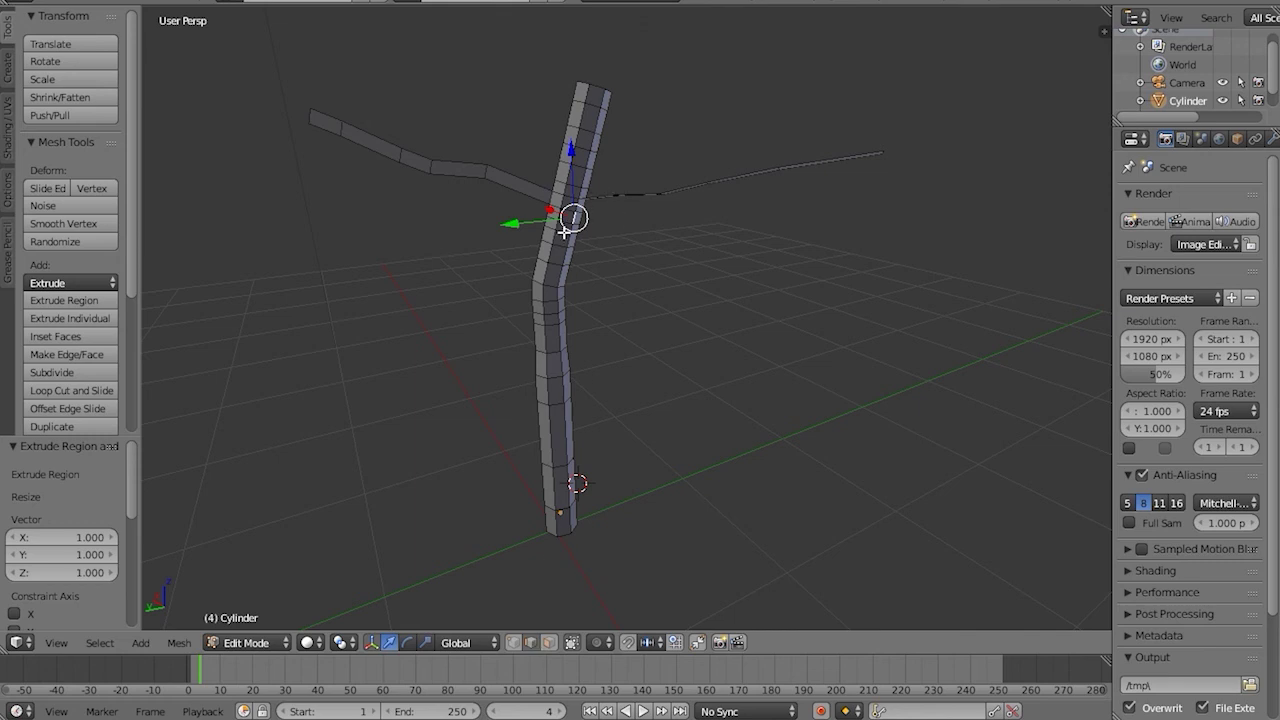
Extrude the selected face outward by about (-0.067, -0.089, -0.034) and scale its end to about 0.537
drag(577, 216, 609, 224)
key(s)
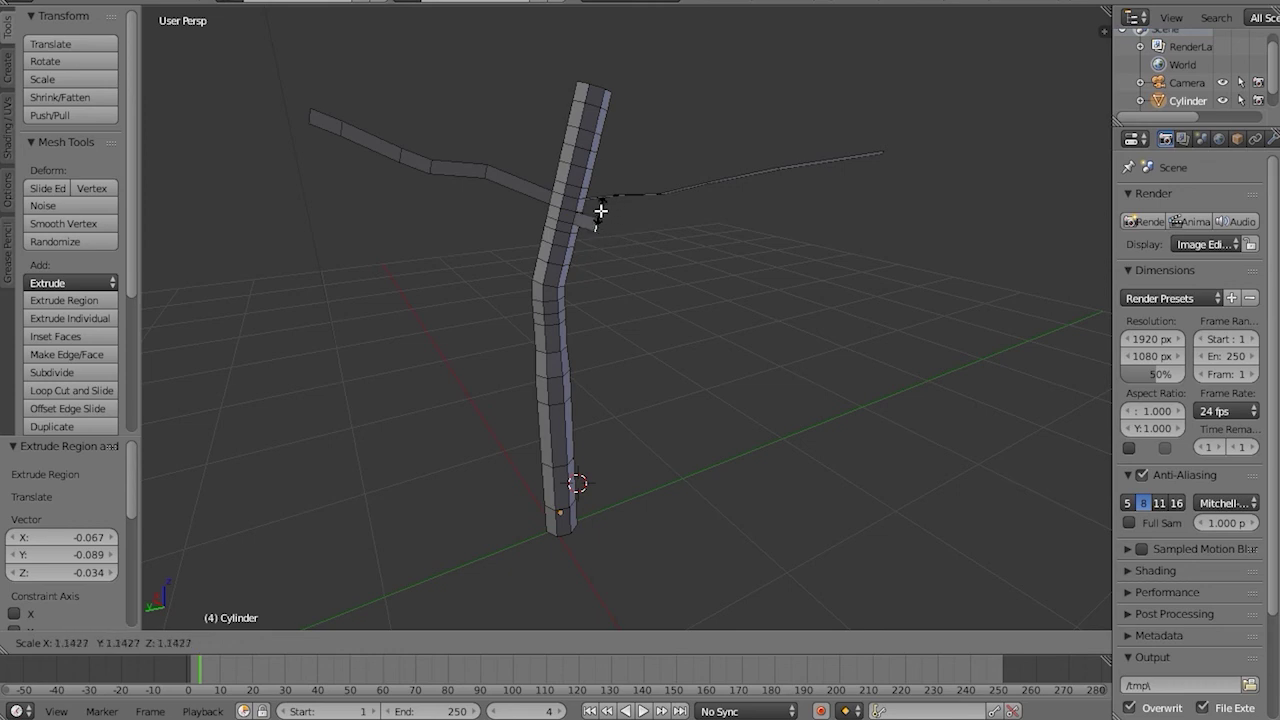
click(597, 218)
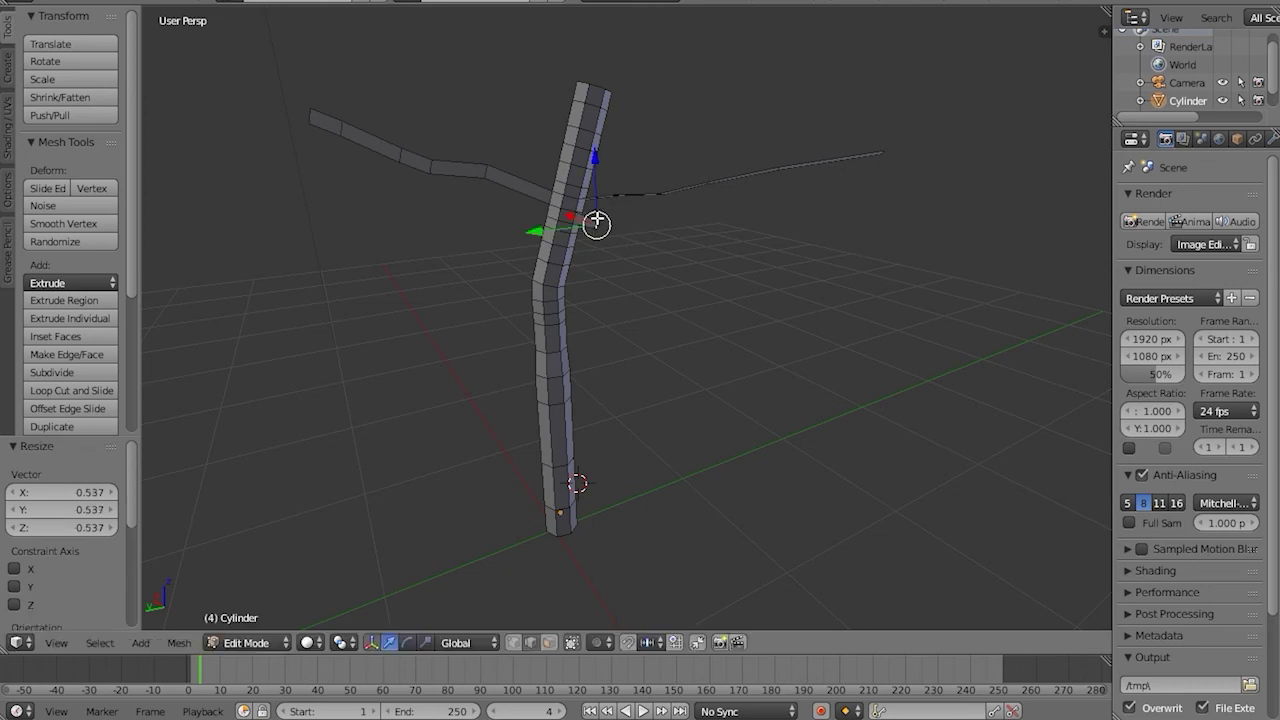
Extend the narrowed third branch with several extruded segments running outward and downward, ending in a short level segment
drag(598, 228, 624, 238)
key(e)
click(700, 285)
key(e)
click(736, 288)
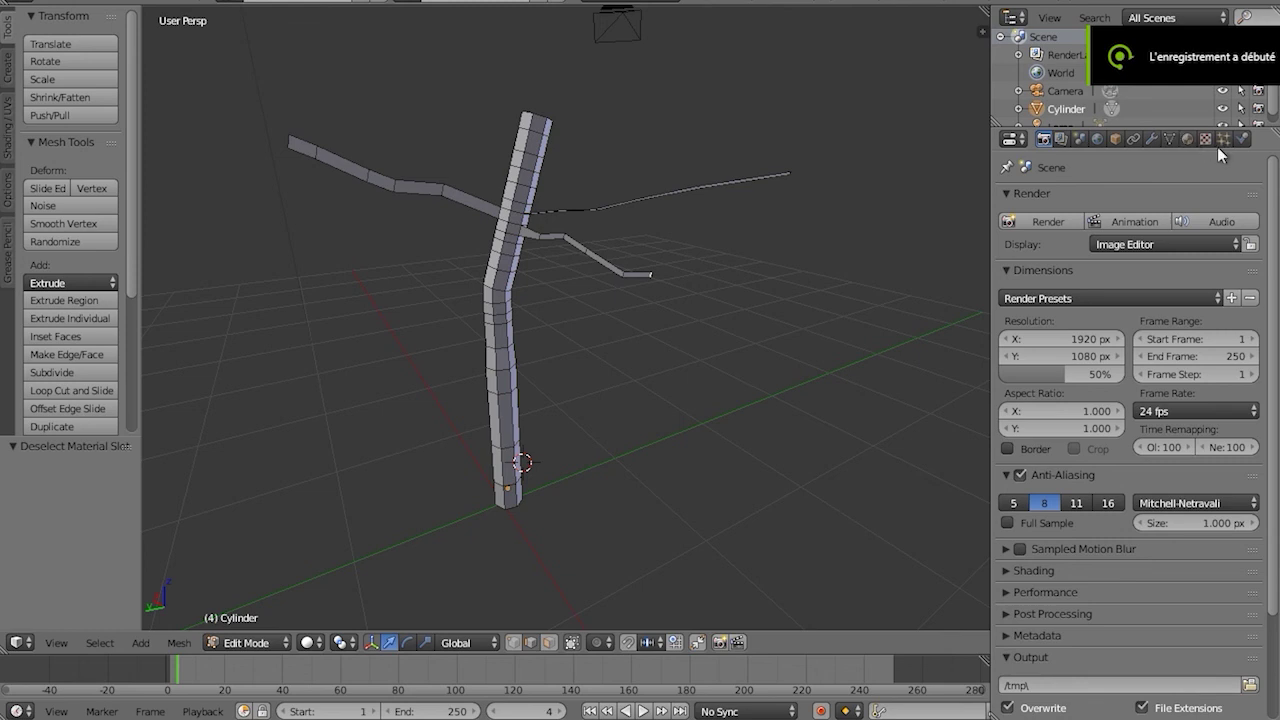
Set the diffuse color of the tree's Material.001 to an orange-brown
click(1188, 139)
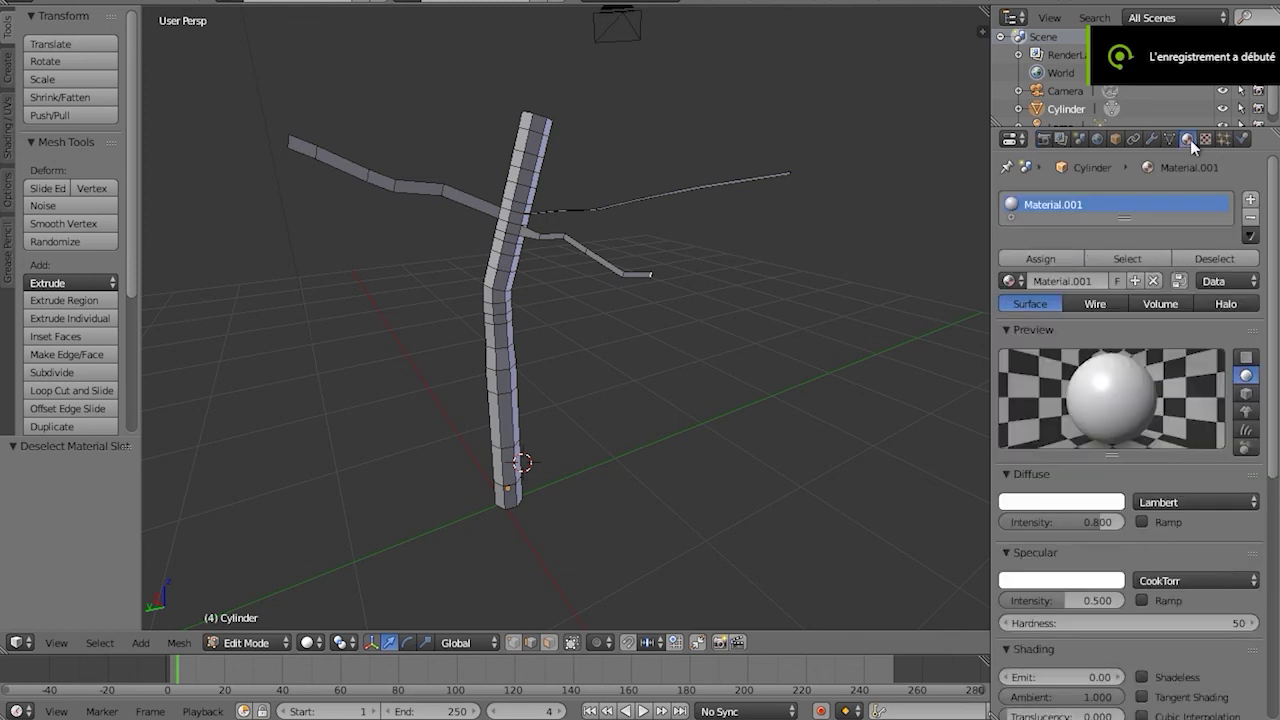
click(1064, 501)
mouse_move(1034, 331)
mouse_down()
mouse_move(1031, 372)
mouse_move(1016, 371)
mouse_up()
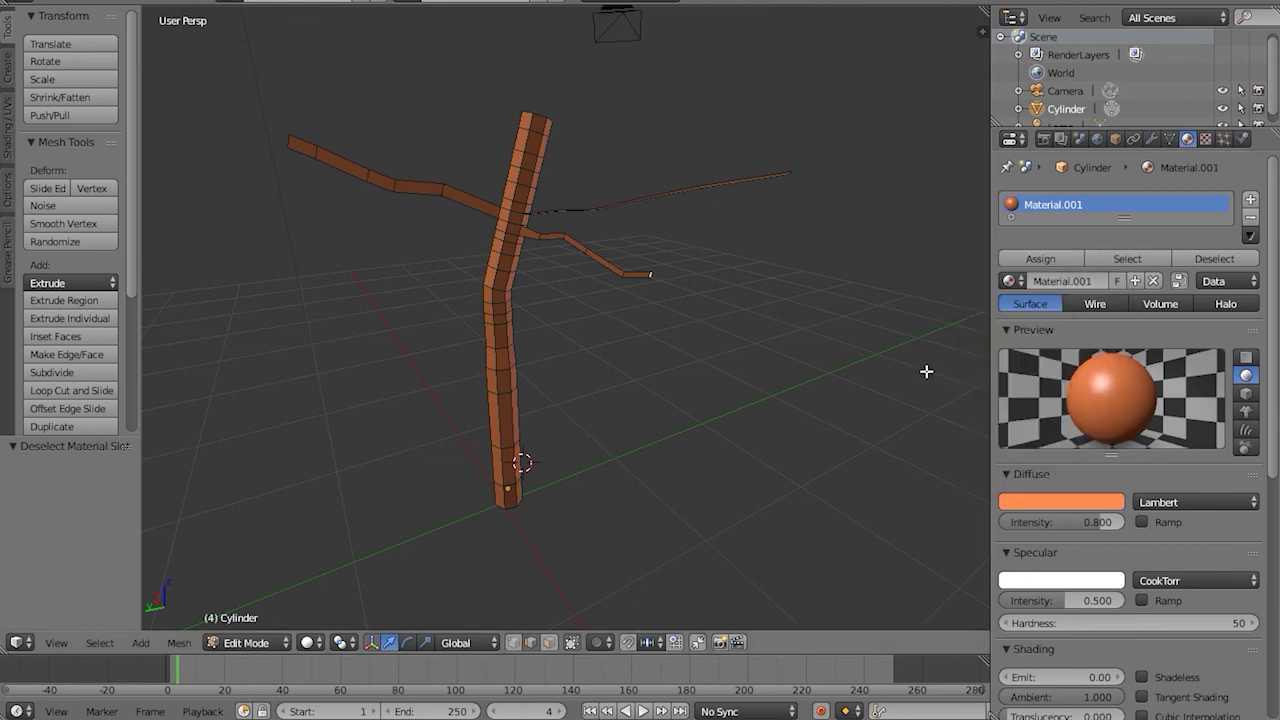
middle_drag(689, 351, 742, 327)
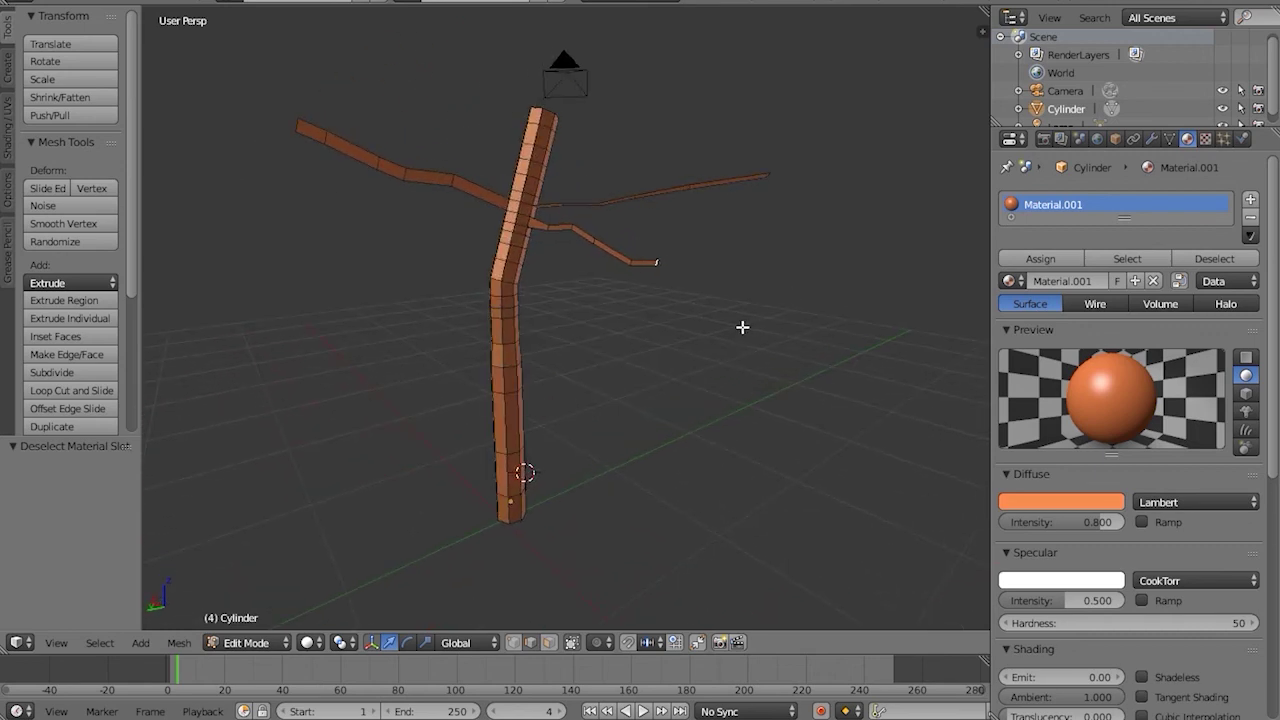